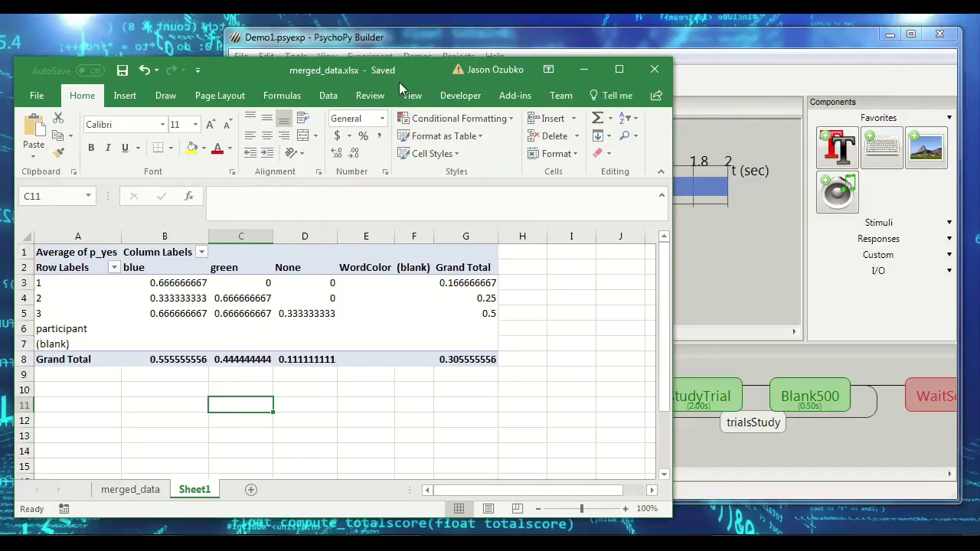
- Maximize the merged_data.xlsx window and remove the average of p_yes from the pivot table's values on Sheet1
{"action": "double_click", "coordinate": [424, 66]}
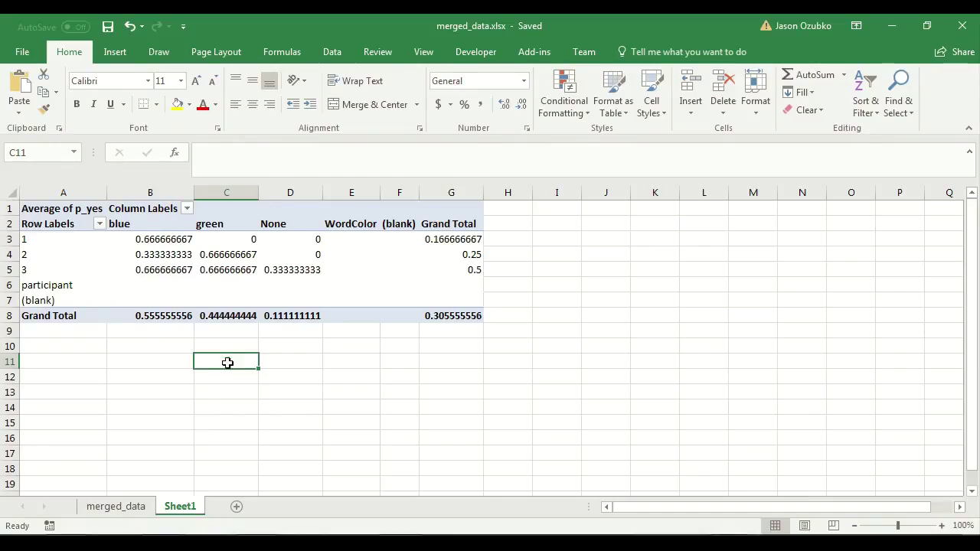
{"action": "left_click", "coordinate": [310, 265]}
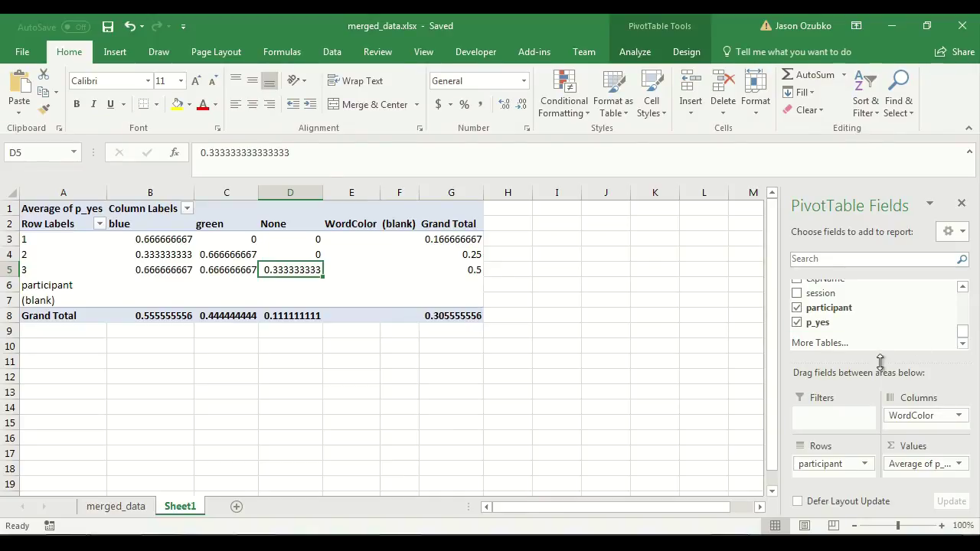
{"action": "mouse_move", "coordinate": [877, 366]}
{"action": "left_mouse_down"}
{"action": "mouse_move", "coordinate": [884, 322]}
{"action": "mouse_move", "coordinate": [887, 359]}
{"action": "left_mouse_up"}
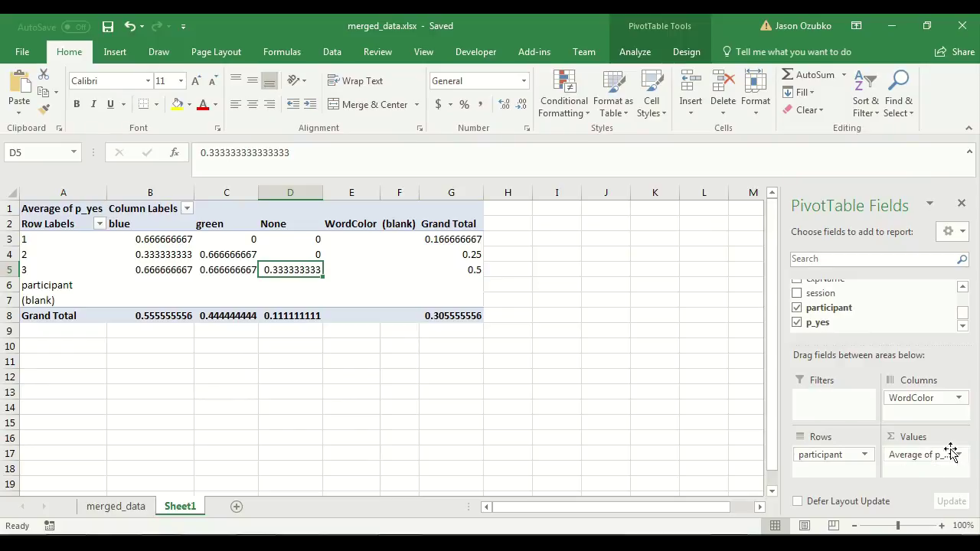
{"action": "left_click_drag", "start_coordinate": [922, 459], "coordinate": [857, 317]}
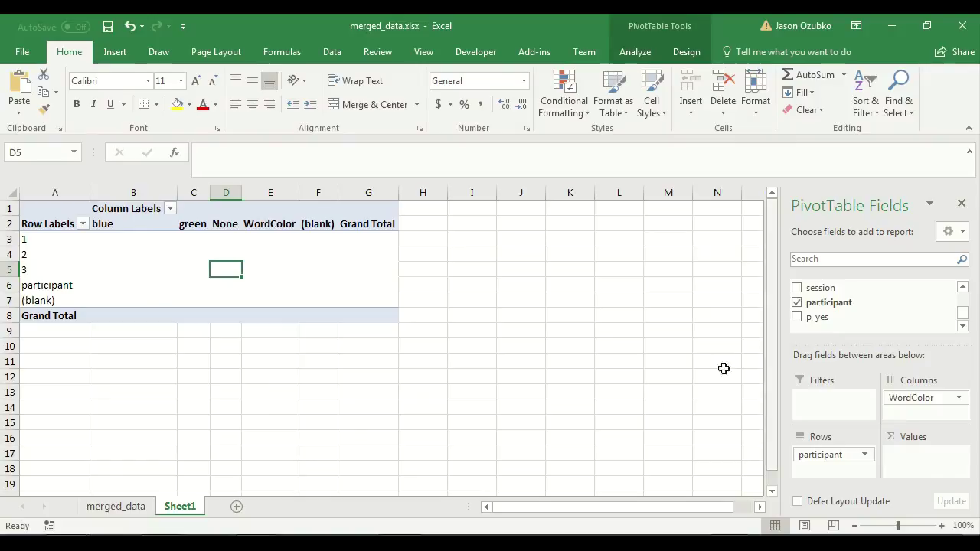
- On the merged_data sheet, widen the keyTest.rt column so its full reaction times fit
{"action": "left_click", "coordinate": [117, 506]}
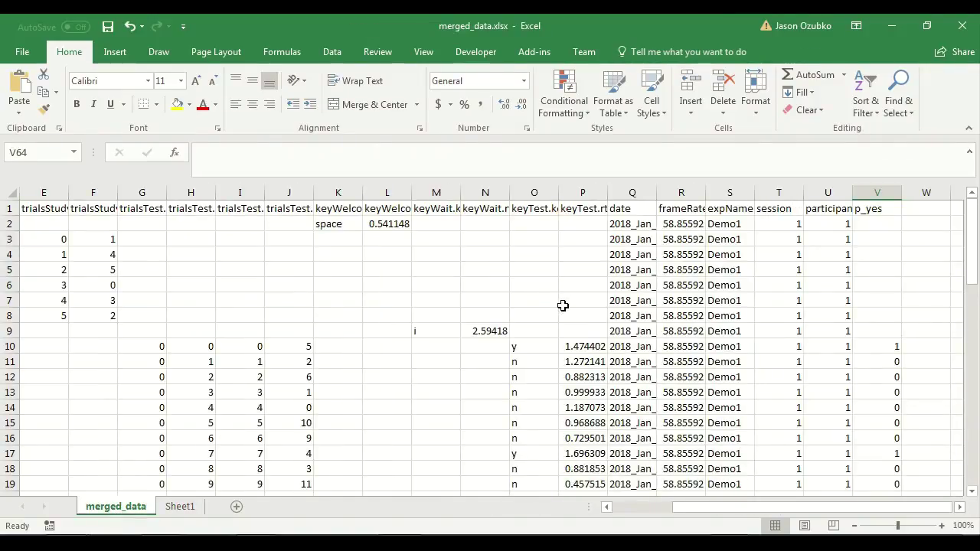
{"action": "scroll", "coordinate": [583, 299], "scroll_direction": "down", "scroll_amount": 3}
{"action": "scroll", "coordinate": [581, 284], "scroll_direction": "up", "scroll_amount": 1}
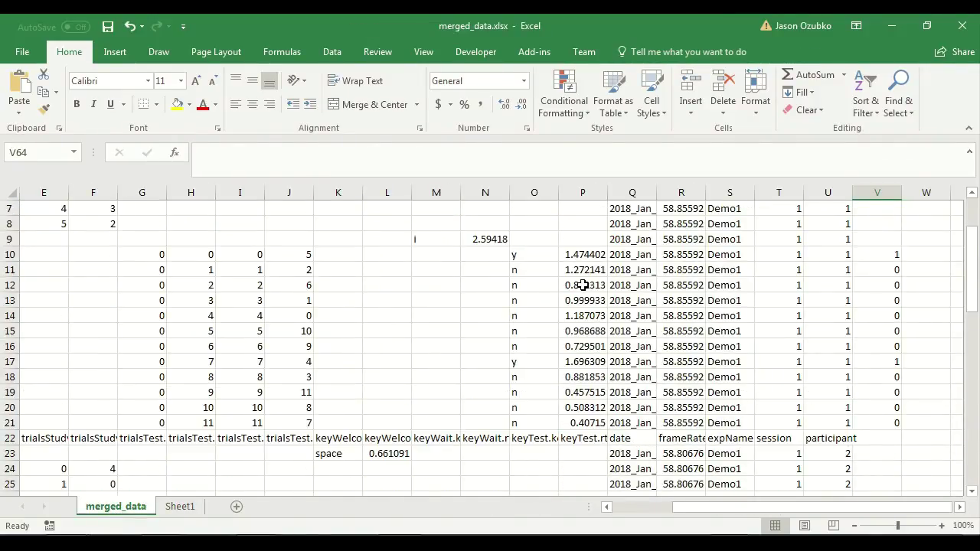
{"action": "left_click_drag", "start_coordinate": [600, 192], "coordinate": [645, 193]}
{"action": "scroll", "coordinate": [606, 242], "scroll_direction": "up", "scroll_amount": 2}
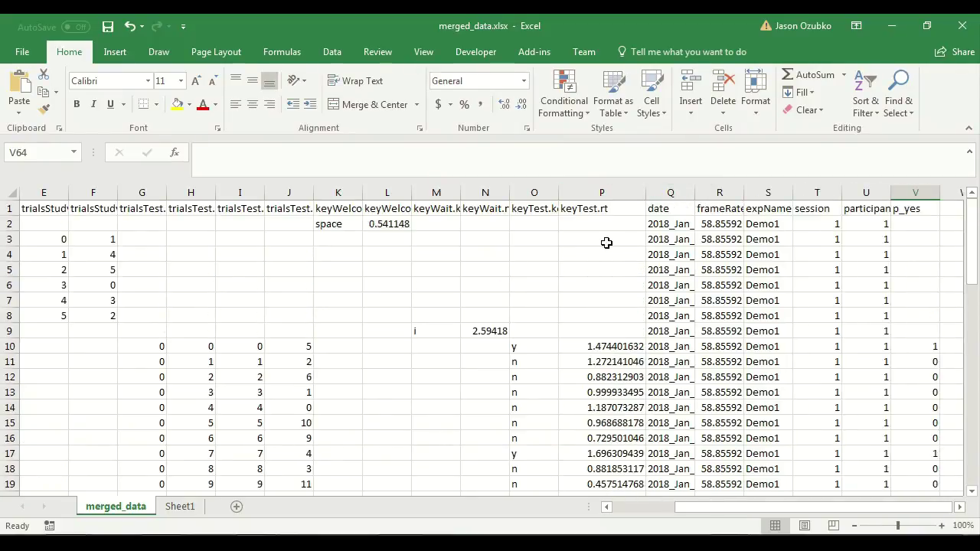
{"action": "left_click", "coordinate": [593, 204]}
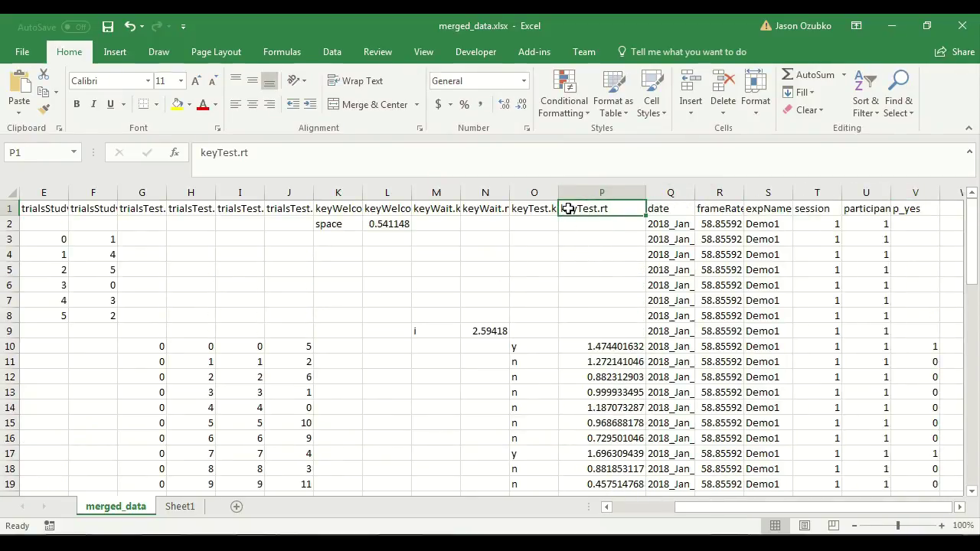
{"action": "left_click_drag", "start_coordinate": [645, 192], "coordinate": [628, 192]}
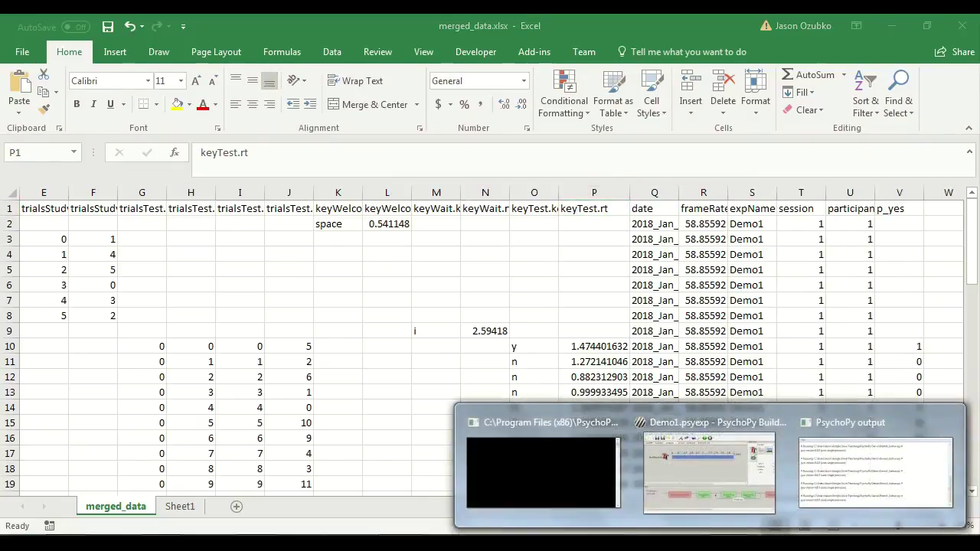
- Switch to PsychoPy Builder and examine the properties of the keyTest keyboard component in the TestTrial routine
{"action": "left_click", "coordinate": [542, 475]}
{"action": "left_click_drag", "start_coordinate": [542, 475], "coordinate": [855, 473]}
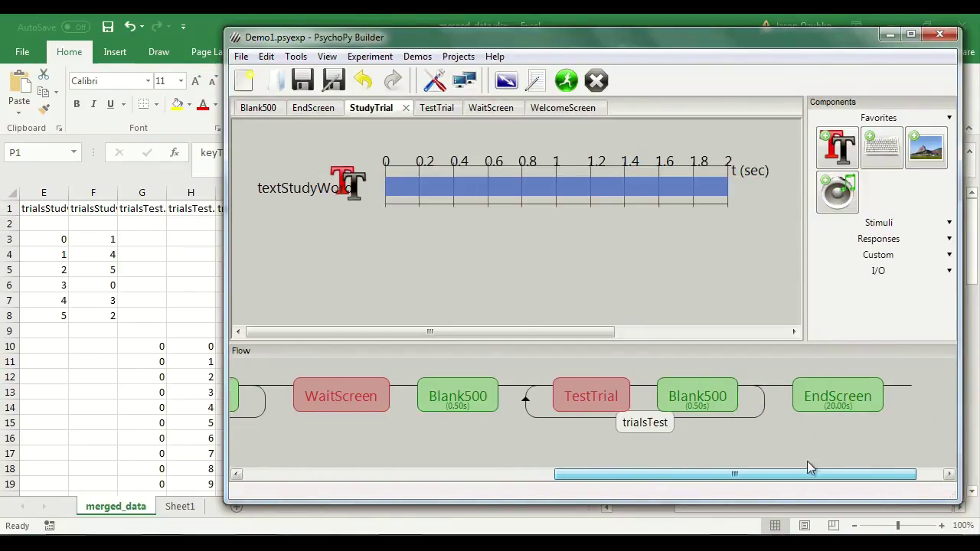
{"action": "left_click", "coordinate": [585, 401]}
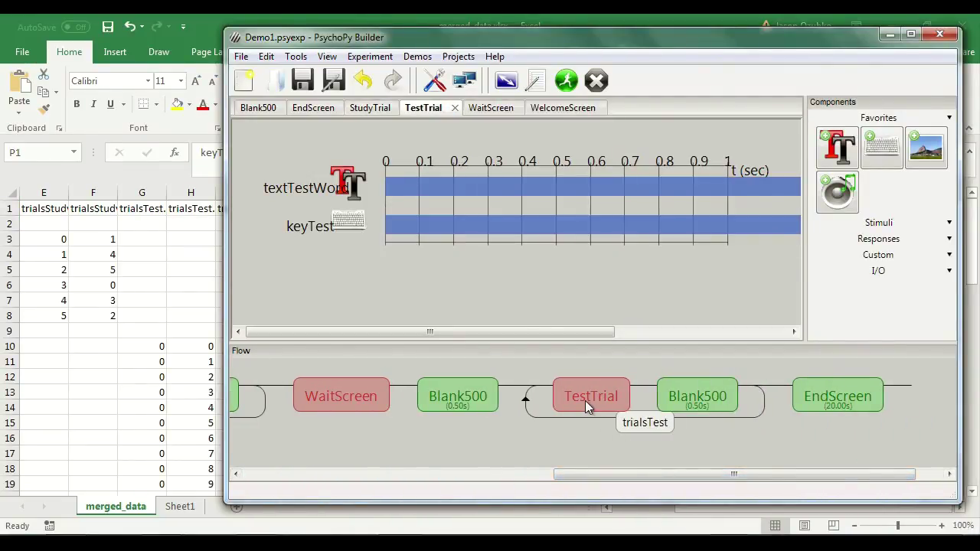
{"action": "double_click", "coordinate": [349, 222]}
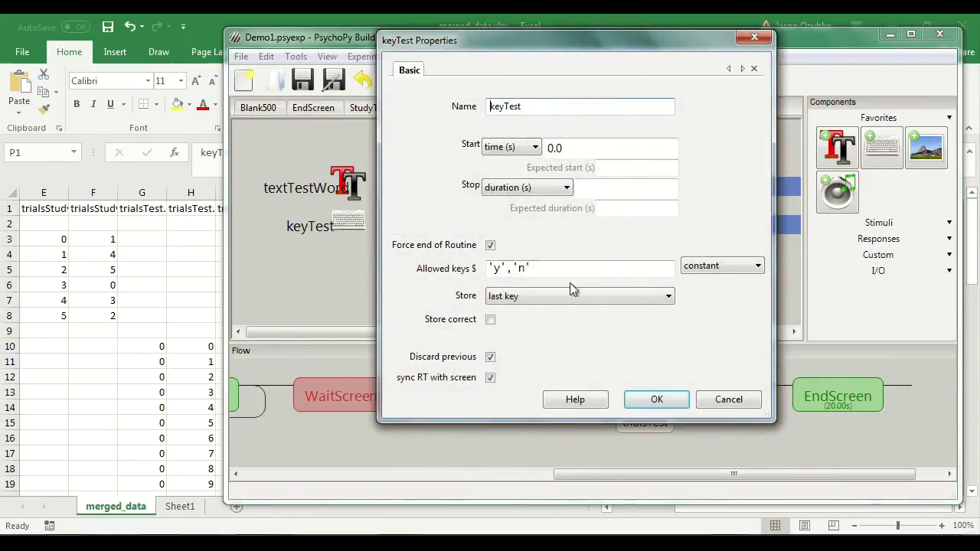
{"action": "left_click", "coordinate": [736, 400]}
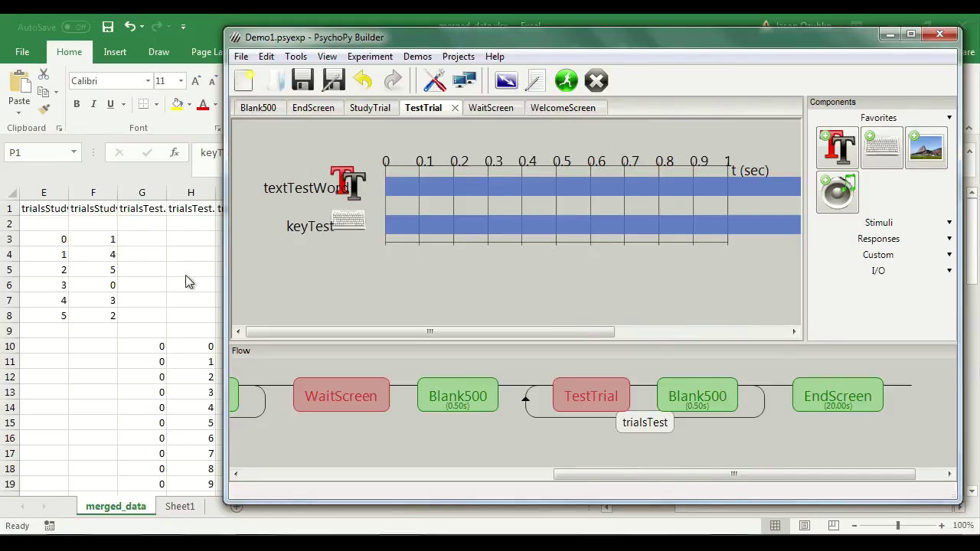
- Return to the Excel workbook and examine the individual test reaction times in the keyTest.rt column of merged_data
{"action": "key", "text": "alt+Tab"}
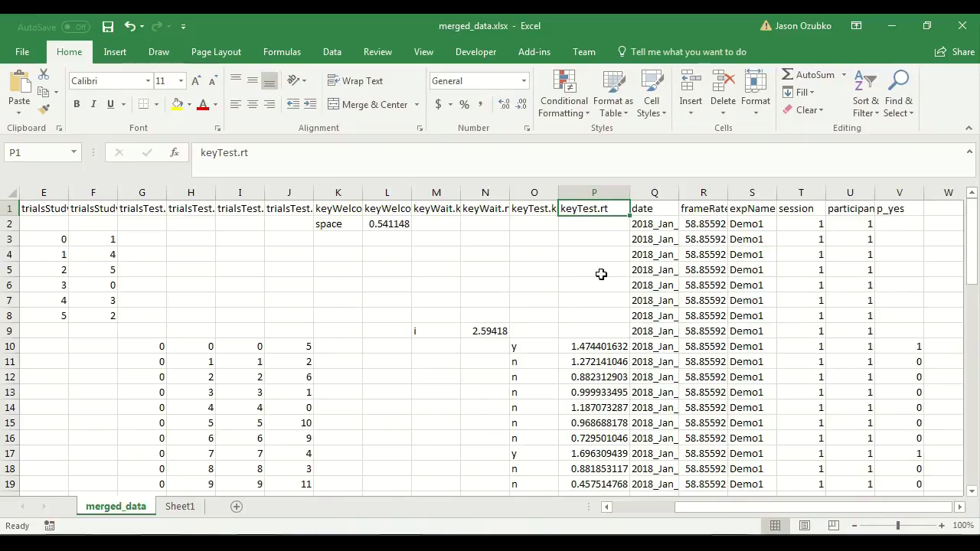
{"action": "scroll", "coordinate": [590, 341], "scroll_direction": "down", "scroll_amount": 1}
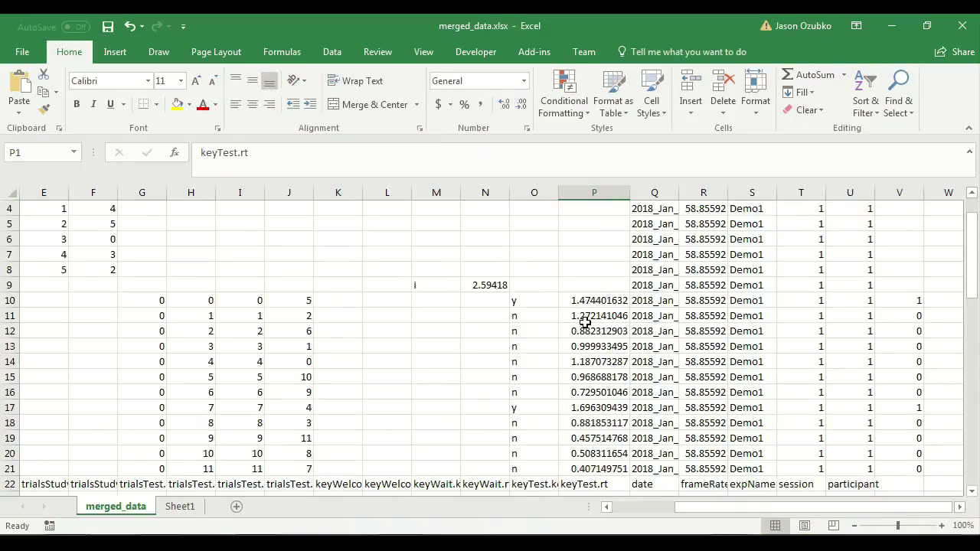
{"action": "scroll", "coordinate": [581, 307], "scroll_direction": "up", "scroll_amount": 1}
{"action": "scroll", "coordinate": [582, 283], "scroll_direction": "down", "scroll_amount": 1}
{"action": "scroll", "coordinate": [595, 291], "scroll_direction": "up", "scroll_amount": 1}
{"action": "scroll", "coordinate": [585, 283], "scroll_direction": "down", "scroll_amount": 2}
{"action": "left_click", "coordinate": [580, 255]}
{"action": "left_click", "coordinate": [586, 270]}
{"action": "left_click", "coordinate": [588, 285]}
{"action": "left_click", "coordinate": [590, 255]}
{"action": "left_click", "coordinate": [587, 271]}
{"action": "left_click", "coordinate": [587, 284]}
{"action": "left_click", "coordinate": [585, 300]}
- Add the keyTest.rt field to the values of the pivot table on Sheet1
{"action": "left_click", "coordinate": [180, 507]}
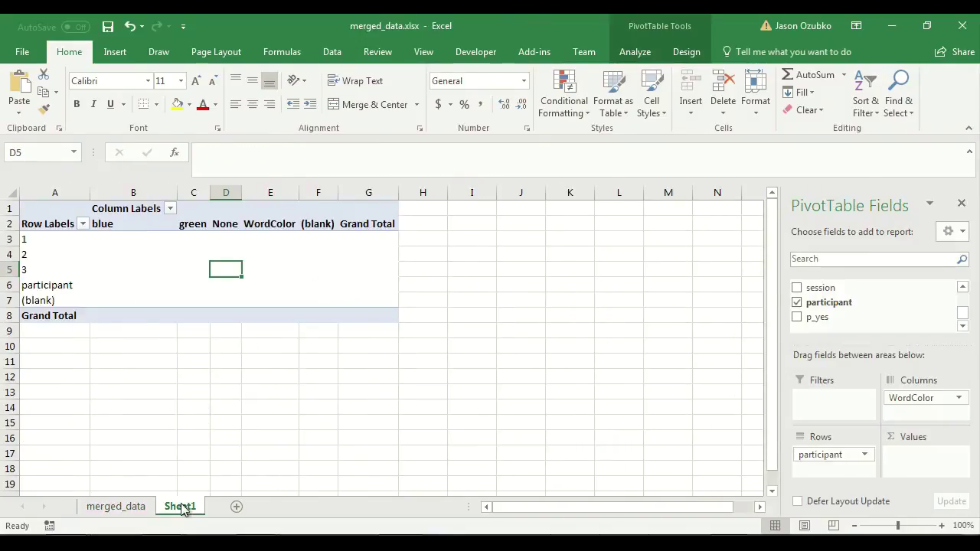
{"action": "left_click", "coordinate": [962, 289]}
{"action": "left_click", "coordinate": [962, 290]}
{"action": "left_click", "coordinate": [963, 289]}
{"action": "left_click", "coordinate": [963, 289]}
{"action": "left_click", "coordinate": [962, 289]}
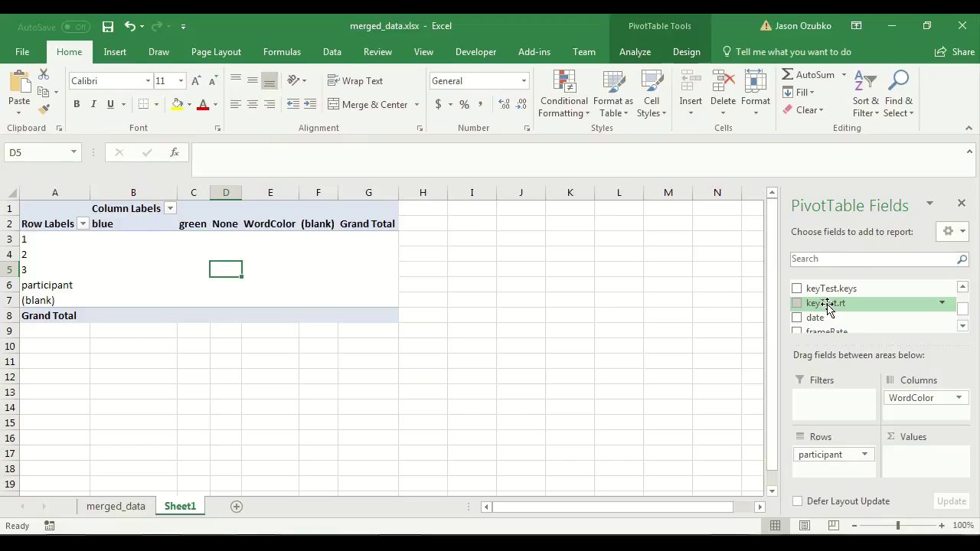
{"action": "left_click_drag", "start_coordinate": [826, 304], "coordinate": [911, 463]}
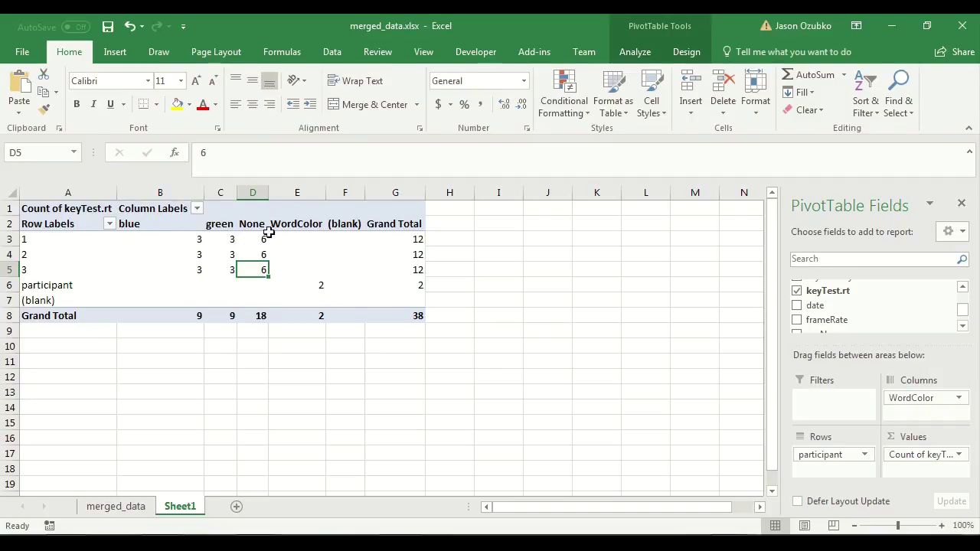
- Summarize the keyTest.rt value field by Average instead of Count
{"action": "left_click", "coordinate": [958, 454]}
{"action": "left_click", "coordinate": [925, 436]}
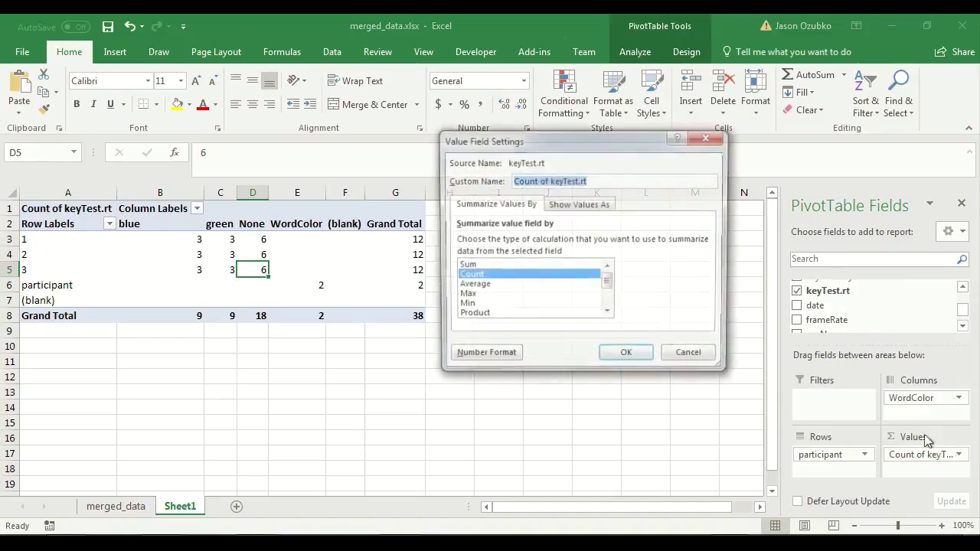
{"action": "left_click", "coordinate": [484, 285]}
{"action": "left_click", "coordinate": [627, 358]}
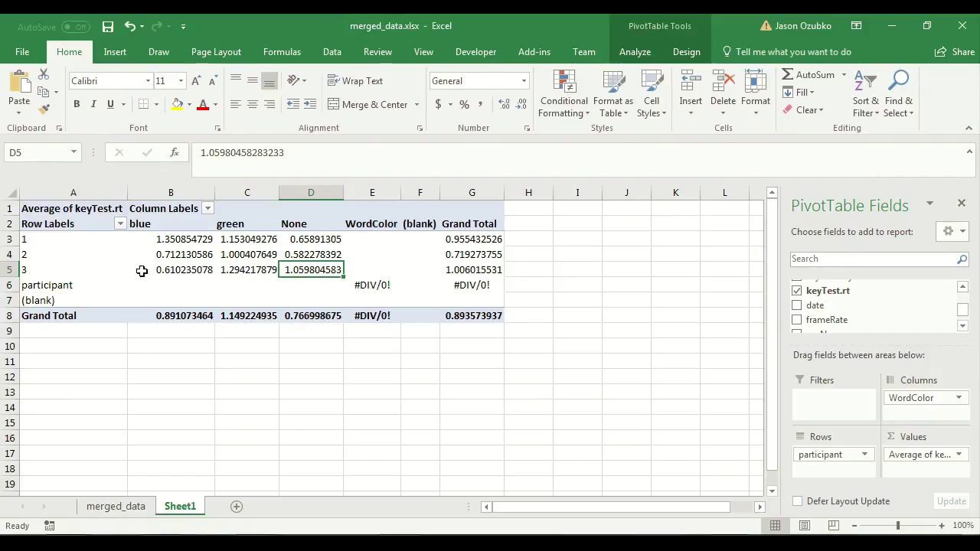
- Enlarge the PivotTable field list and locate the p_yes field in it
{"action": "mouse_move", "coordinate": [162, 292]}
{"action": "scroll", "coordinate": [969, 312], "scroll_direction": "up", "scroll_amount": 1}
{"action": "scroll", "coordinate": [969, 311], "scroll_direction": "up", "scroll_amount": 3}
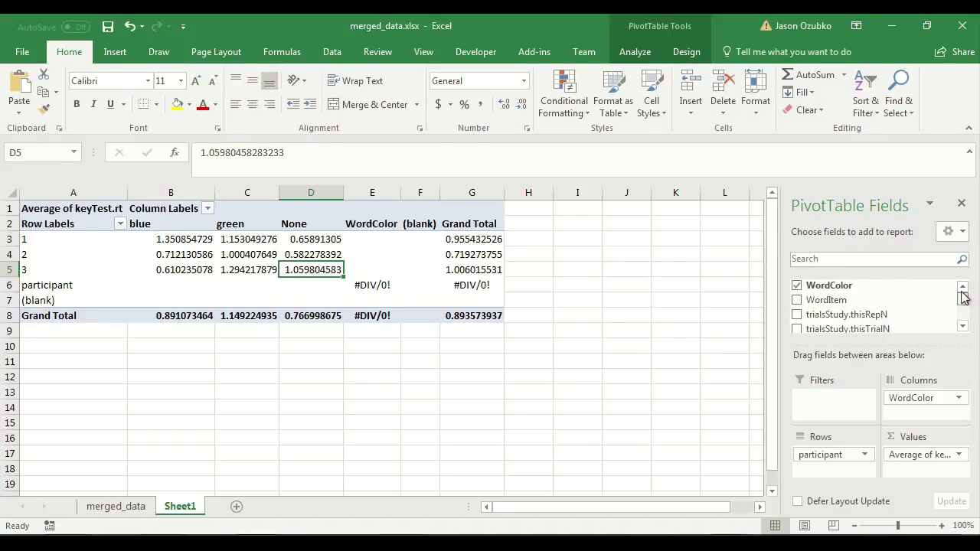
{"action": "left_click_drag", "start_coordinate": [907, 348], "coordinate": [907, 360]}
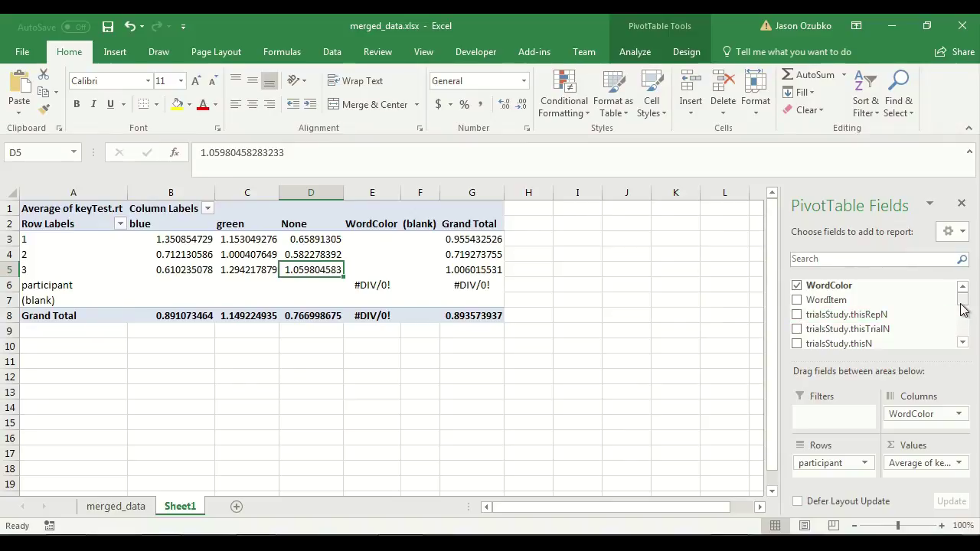
{"action": "left_click_drag", "start_coordinate": [965, 309], "coordinate": [961, 345]}
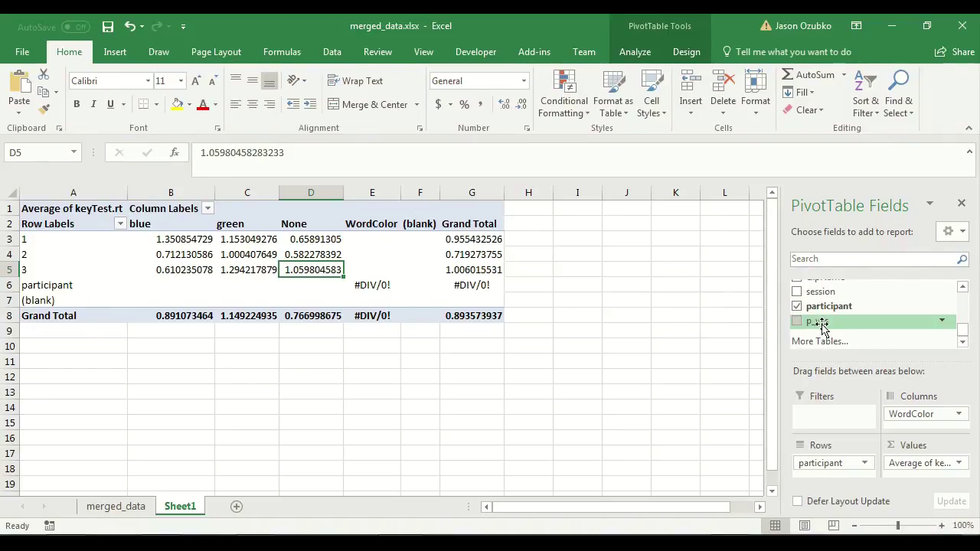
- Examine the p_yes scores on the merged_data sheet alongside the reaction times of the yes responses
{"action": "left_click", "coordinate": [115, 509]}
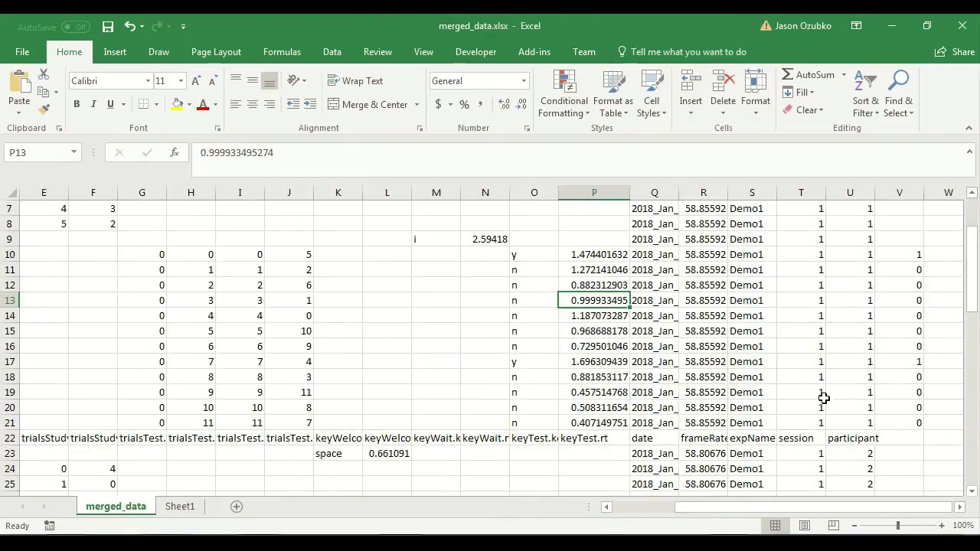
{"action": "left_click", "coordinate": [959, 506]}
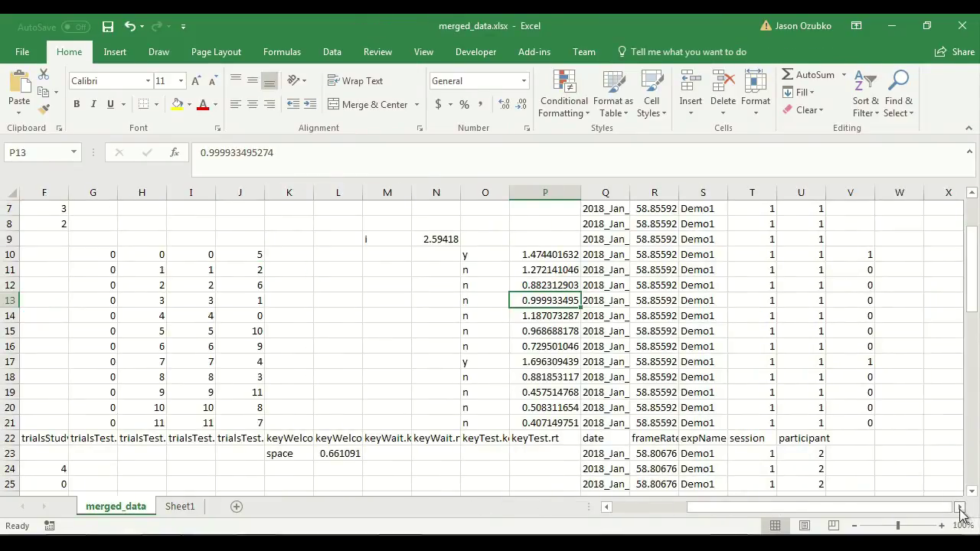
{"action": "left_click", "coordinate": [959, 506]}
{"action": "mouse_move", "coordinate": [812, 257]}
{"action": "left_mouse_down"}
{"action": "mouse_move", "coordinate": [436, 254]}
{"action": "mouse_move", "coordinate": [833, 275]}
{"action": "mouse_move", "coordinate": [804, 274]}
{"action": "left_mouse_up"}
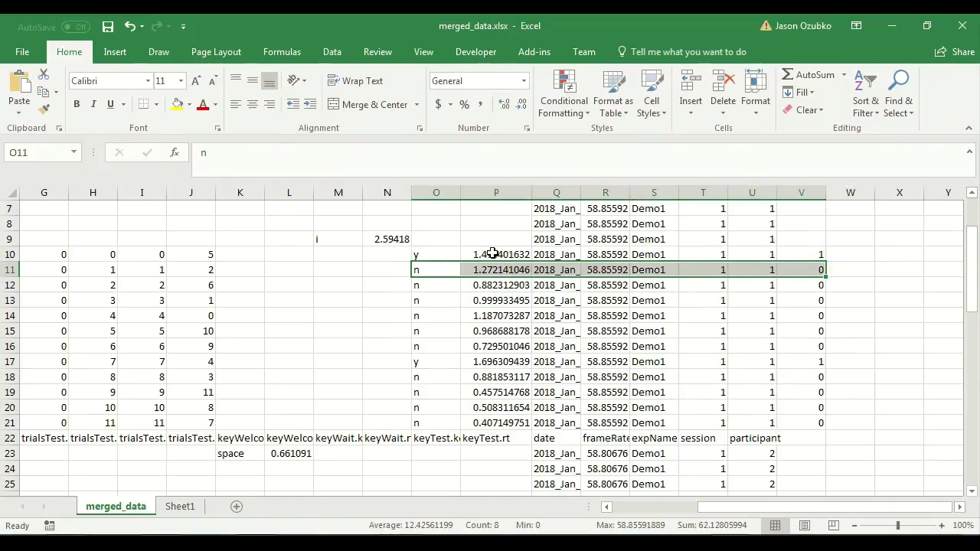
{"action": "left_click", "coordinate": [492, 254]}
{"action": "left_click", "coordinate": [502, 361]}
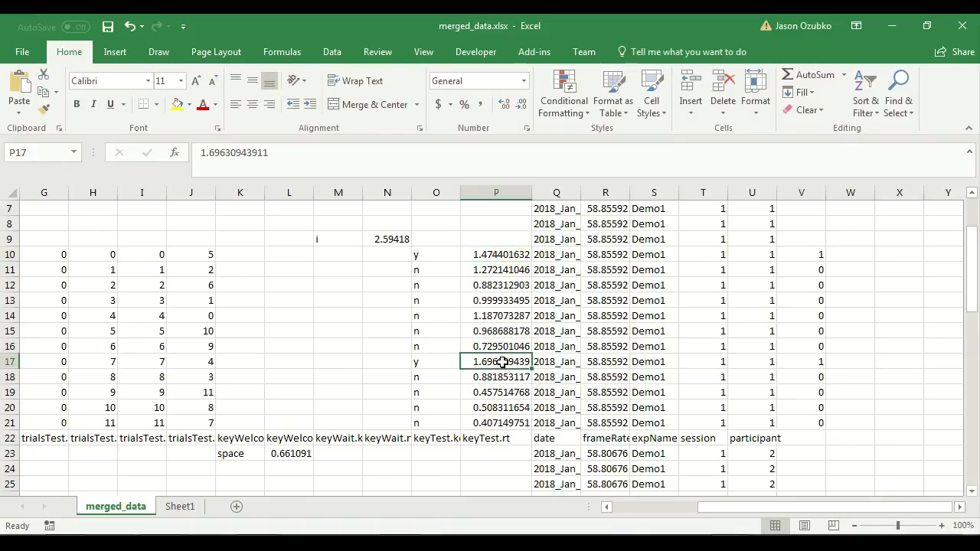
- Add p_yes as a report filter to the pivot table on Sheet1 and filter it to 1
{"action": "left_click", "coordinate": [180, 506]}
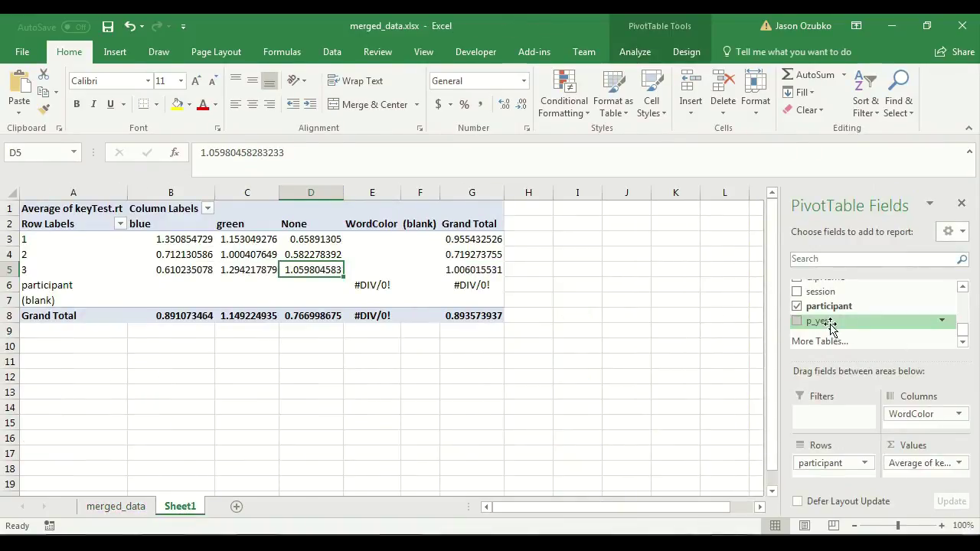
{"action": "left_click_drag", "start_coordinate": [822, 325], "coordinate": [826, 422]}
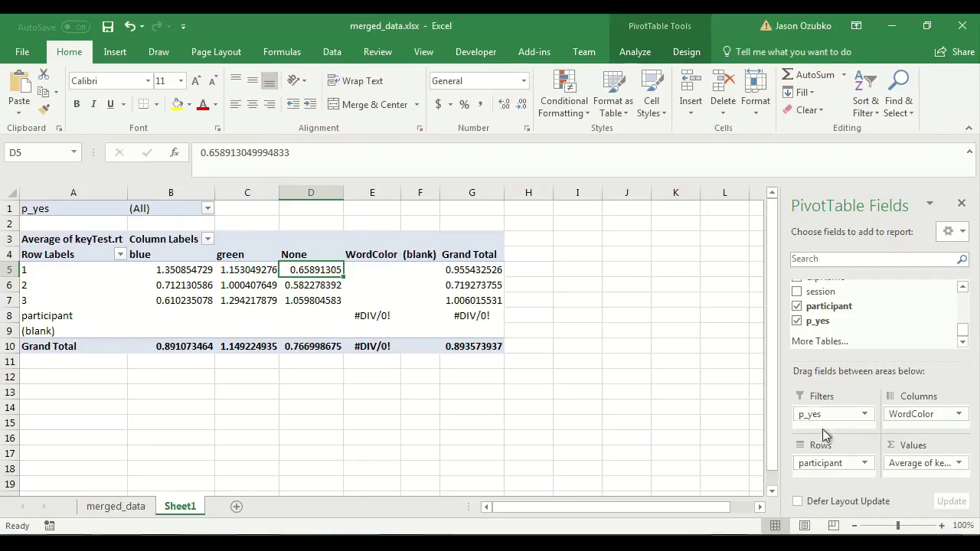
{"action": "left_click", "coordinate": [208, 209]}
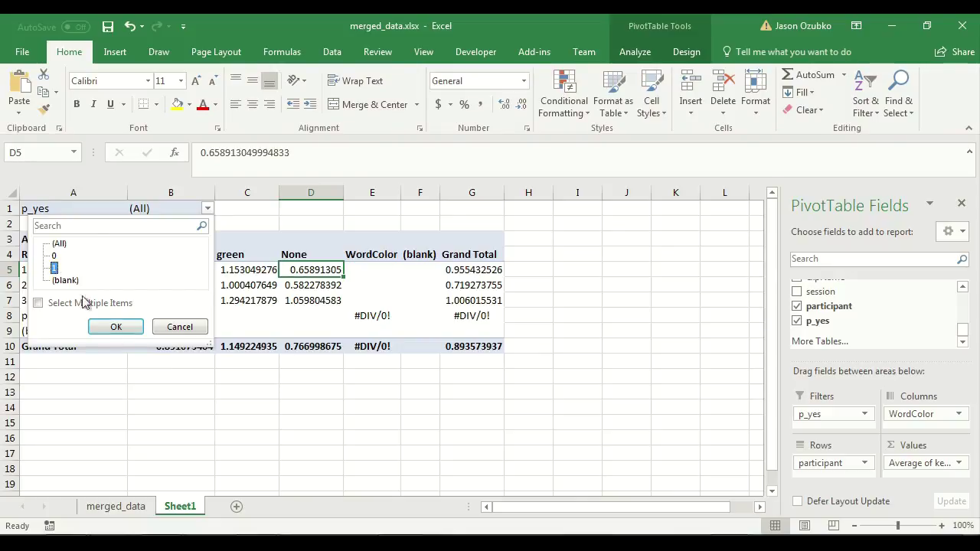
{"action": "left_click", "coordinate": [115, 326]}
- Examine the filtered average reaction times, including participant 1's cells under green and None
{"action": "left_click_drag", "start_coordinate": [181, 416], "coordinate": [198, 411]}
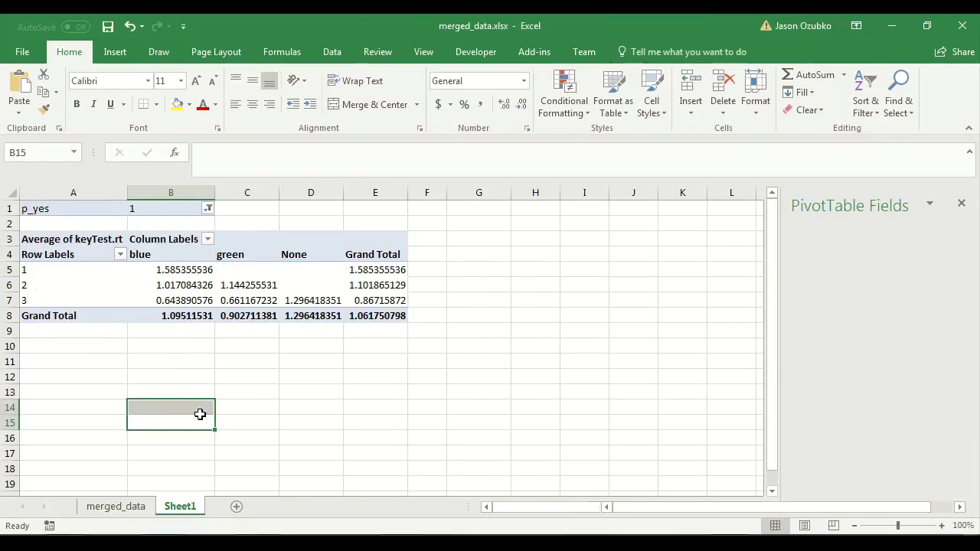
{"action": "left_click", "coordinate": [190, 347]}
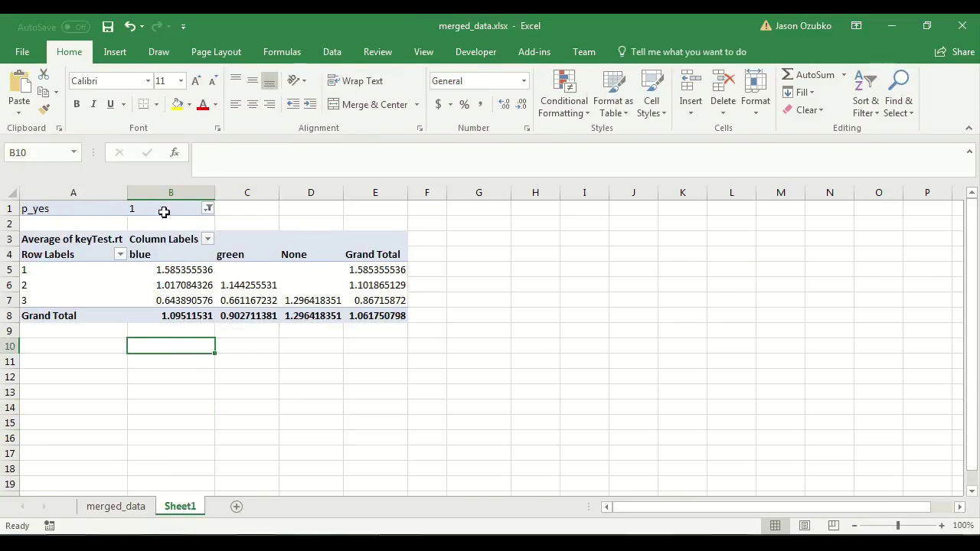
{"action": "left_click", "coordinate": [241, 268]}
{"action": "left_click_drag", "start_coordinate": [258, 265], "coordinate": [300, 265]}
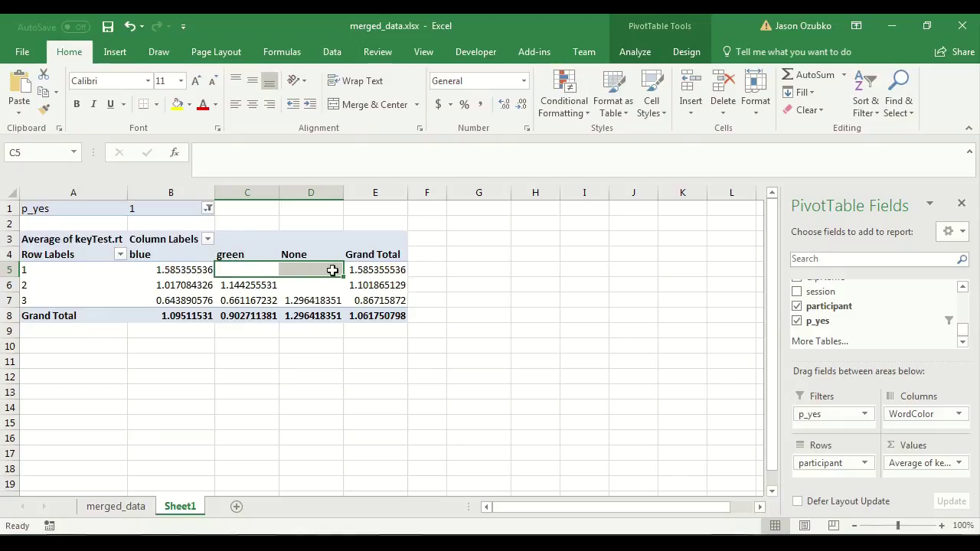
{"action": "left_click_drag", "start_coordinate": [261, 271], "coordinate": [296, 268]}
- Set the p_yes report filter to 0 and look over the averages in A3:E8 and the empty area from I3
{"action": "left_click", "coordinate": [227, 209]}
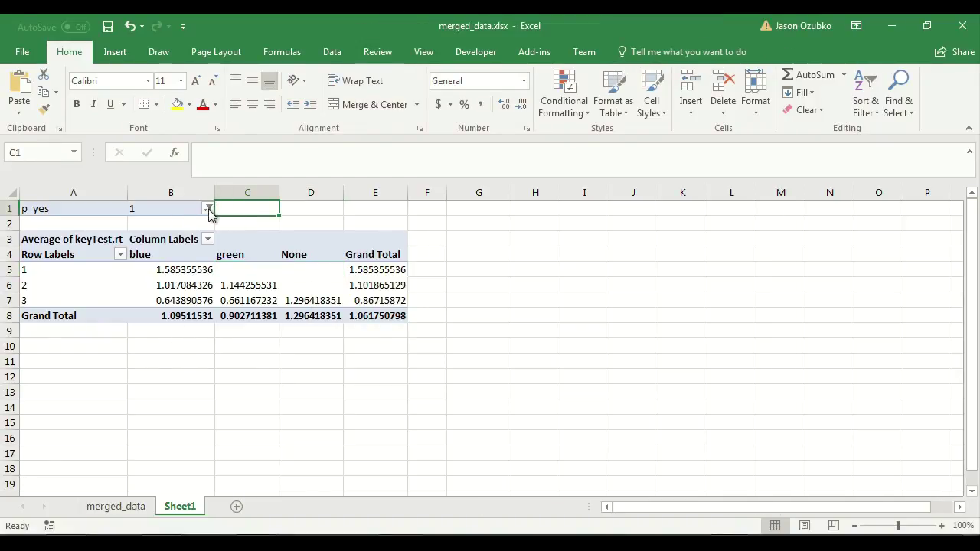
{"action": "left_click", "coordinate": [208, 209]}
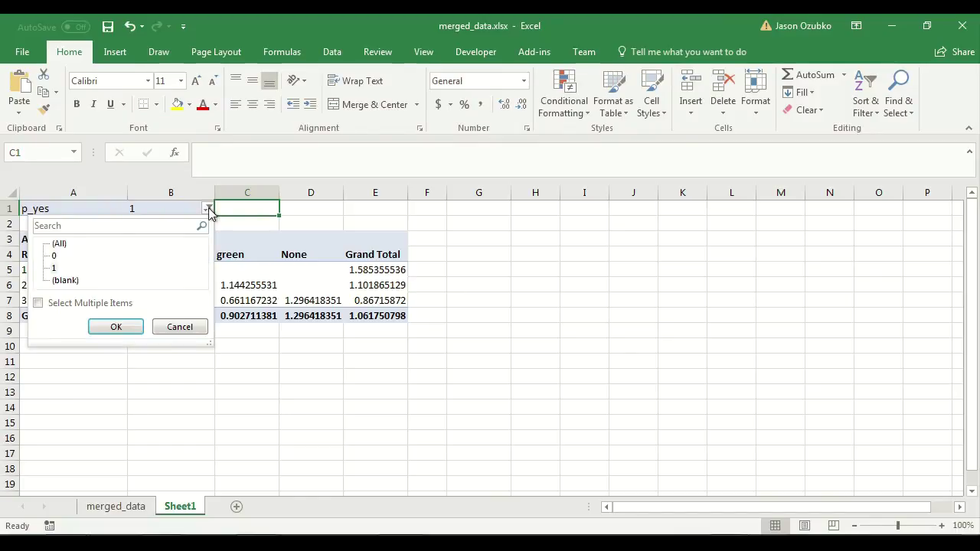
{"action": "left_click", "coordinate": [116, 327]}
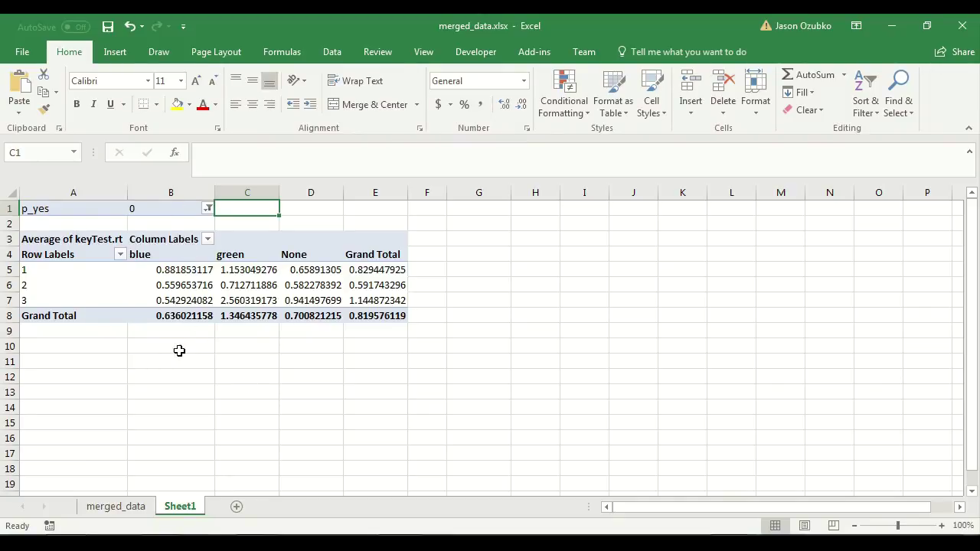
{"action": "left_click_drag", "start_coordinate": [270, 268], "coordinate": [271, 258]}
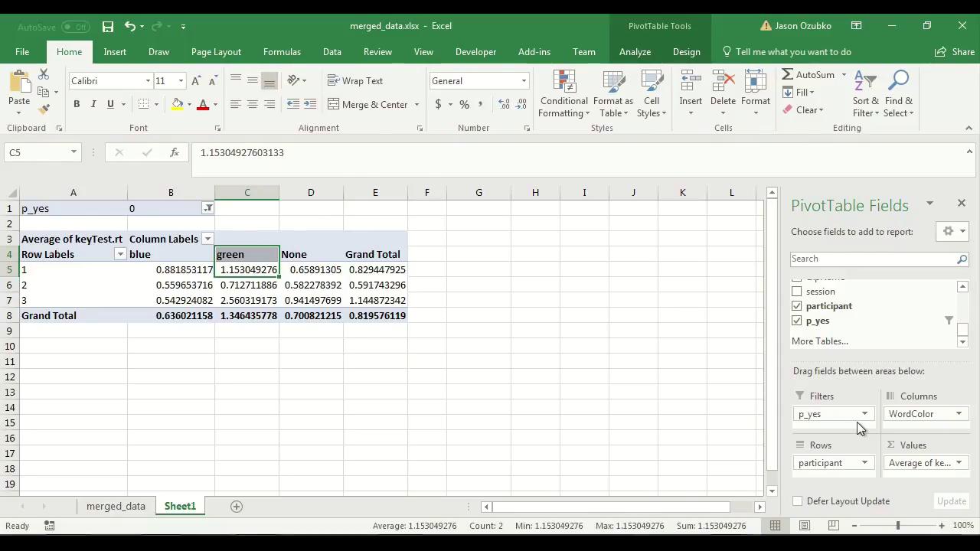
{"action": "left_click", "coordinate": [450, 317]}
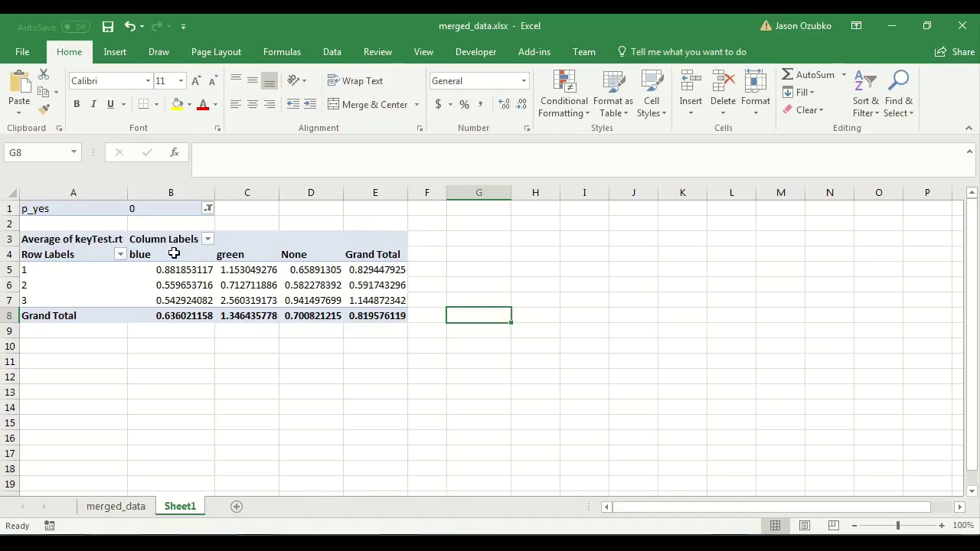
{"action": "left_click_drag", "start_coordinate": [378, 319], "coordinate": [28, 239]}
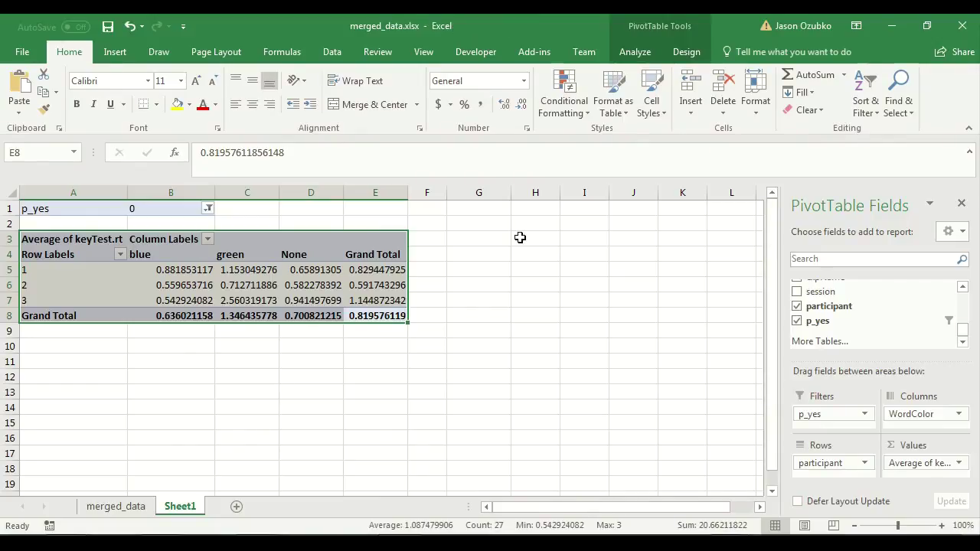
{"action": "left_click", "coordinate": [575, 242]}
{"action": "left_click_drag", "start_coordinate": [577, 242], "coordinate": [872, 331]}
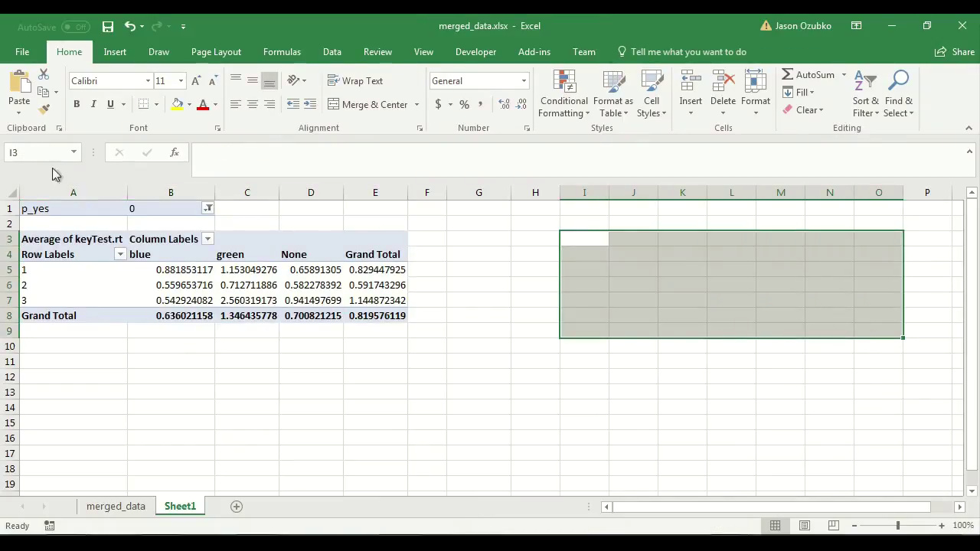
- Set the p_yes report filter back to 1 and look over the yes-response averages and the empty area from I3 to P10
{"action": "left_click", "coordinate": [201, 208]}
{"action": "left_click", "coordinate": [207, 208]}
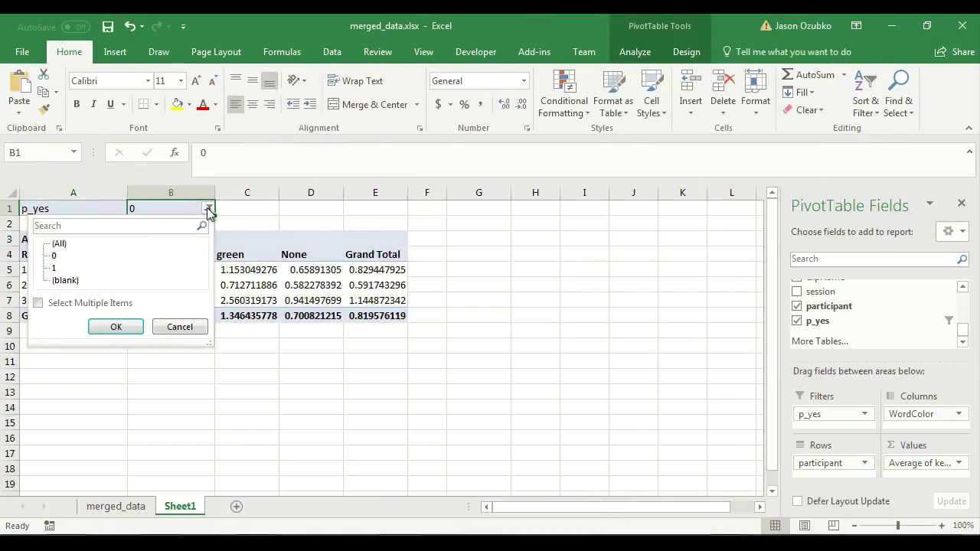
{"action": "left_click", "coordinate": [55, 269]}
{"action": "left_click", "coordinate": [107, 328]}
{"action": "left_click_drag", "start_coordinate": [46, 240], "coordinate": [386, 315]}
{"action": "left_click", "coordinate": [678, 294]}
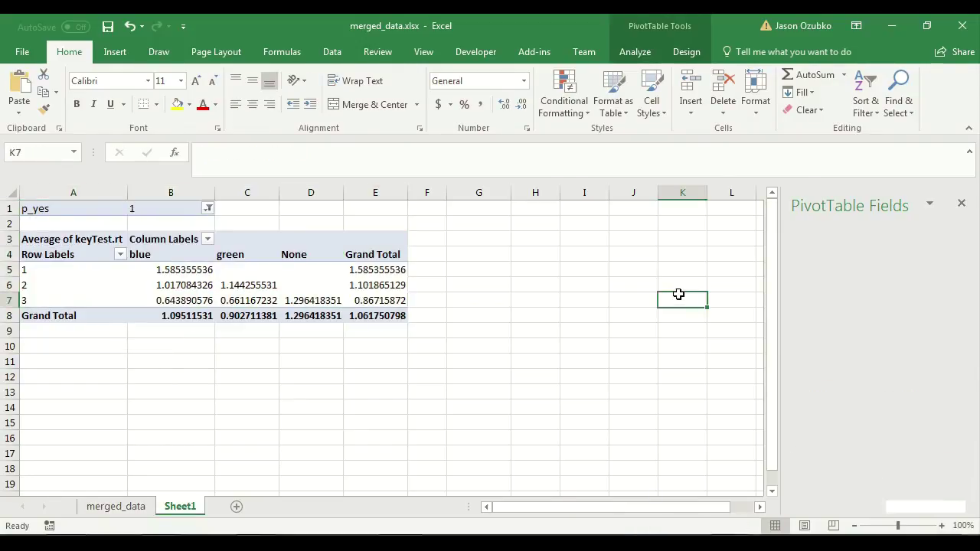
{"action": "left_click_drag", "start_coordinate": [562, 239], "coordinate": [922, 350]}
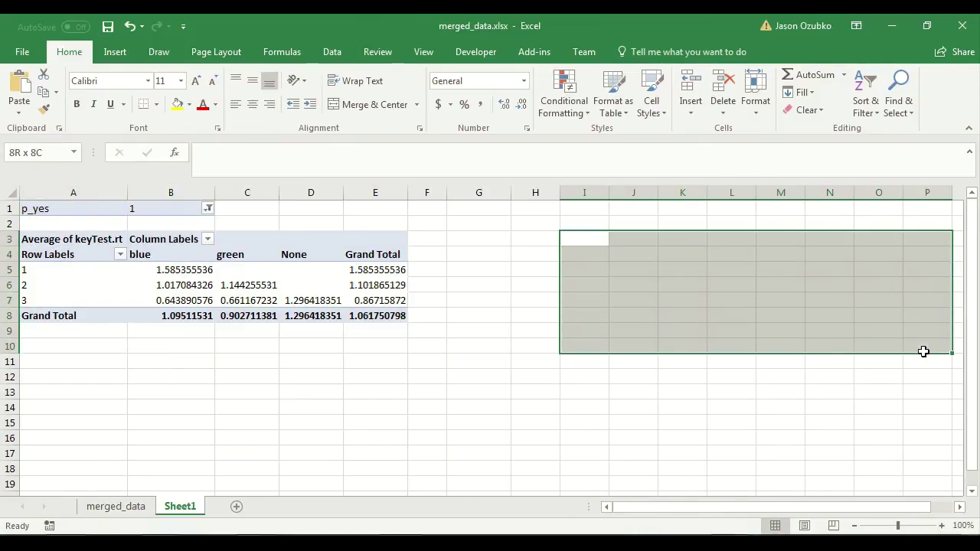
{"action": "left_click", "coordinate": [490, 330]}
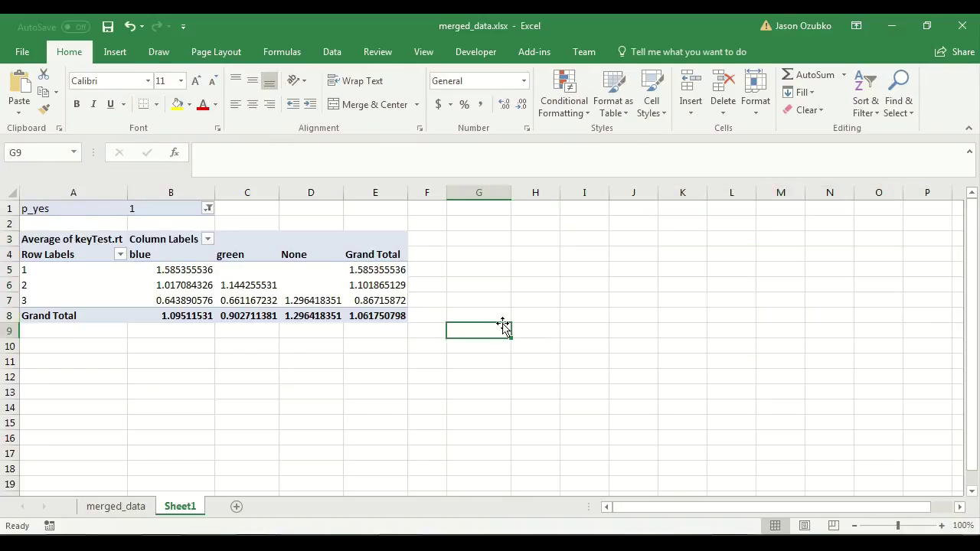
- Move p_yes from the report filter to the pivot table's column fields, ahead of WordColor
{"action": "left_click", "coordinate": [251, 212]}
{"action": "left_click", "coordinate": [249, 256]}
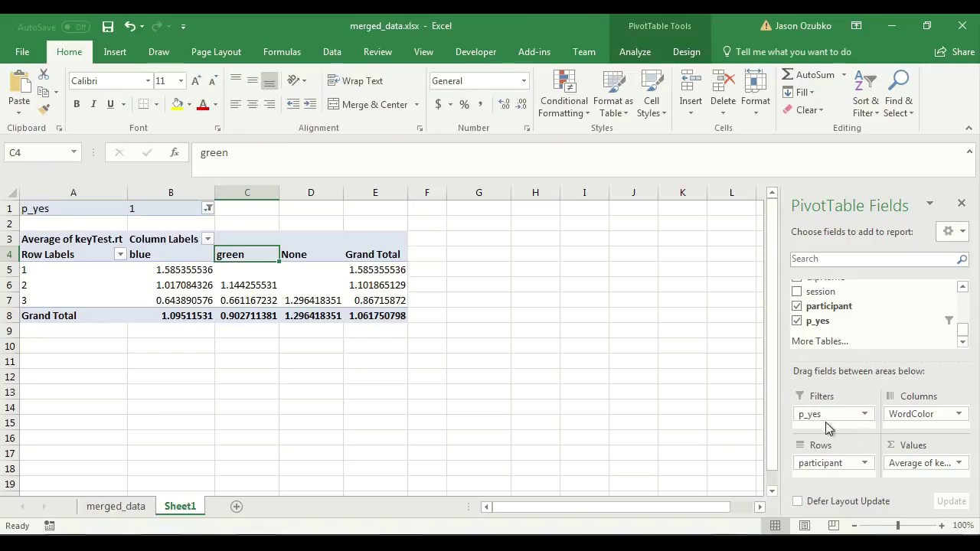
{"action": "left_click_drag", "start_coordinate": [825, 415], "coordinate": [946, 414]}
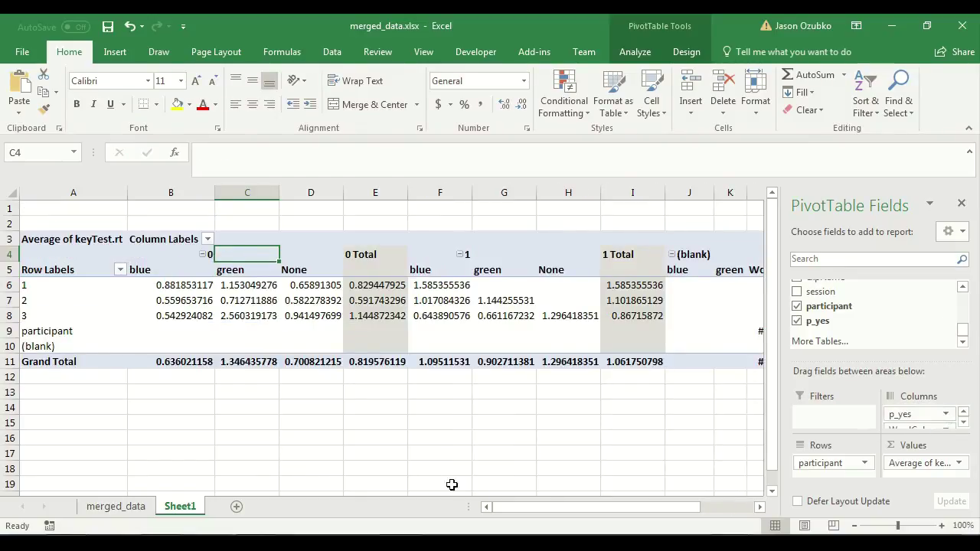
- Centre-align columns B to M of the pivot table sheet
{"action": "left_click", "coordinate": [420, 467]}
{"action": "left_click_drag", "start_coordinate": [176, 192], "coordinate": [823, 291]}
{"action": "left_click", "coordinate": [249, 109]}
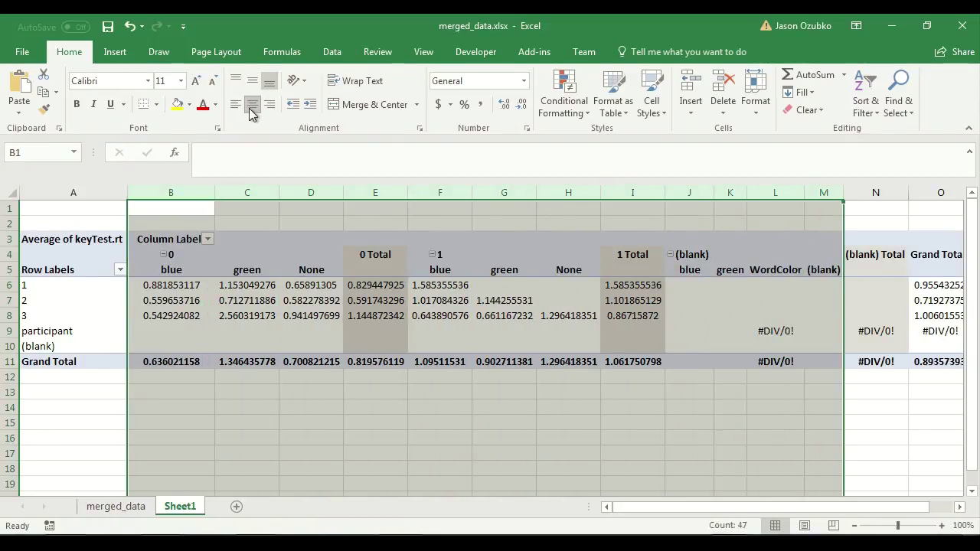
{"action": "left_click", "coordinate": [270, 420]}
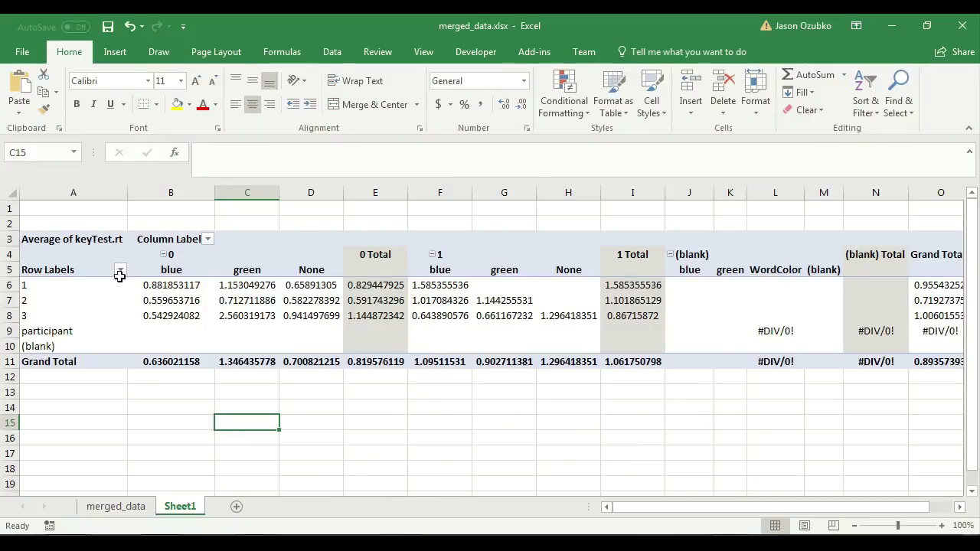
- Examine the p_yes headings in row 4 across the full pivot table, and enlarge the field areas to show both column fields
{"action": "left_click", "coordinate": [7, 252]}
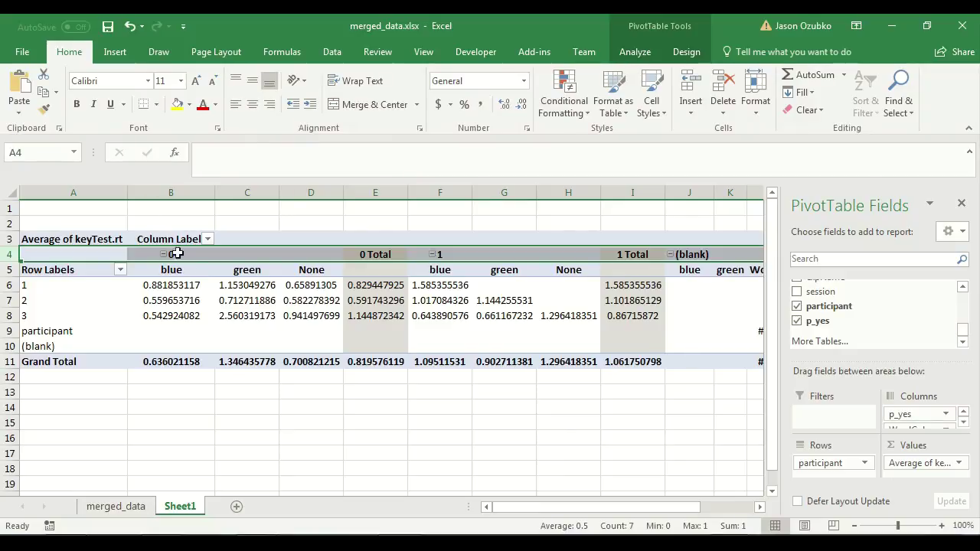
{"action": "left_click_drag", "start_coordinate": [585, 507], "coordinate": [651, 509]}
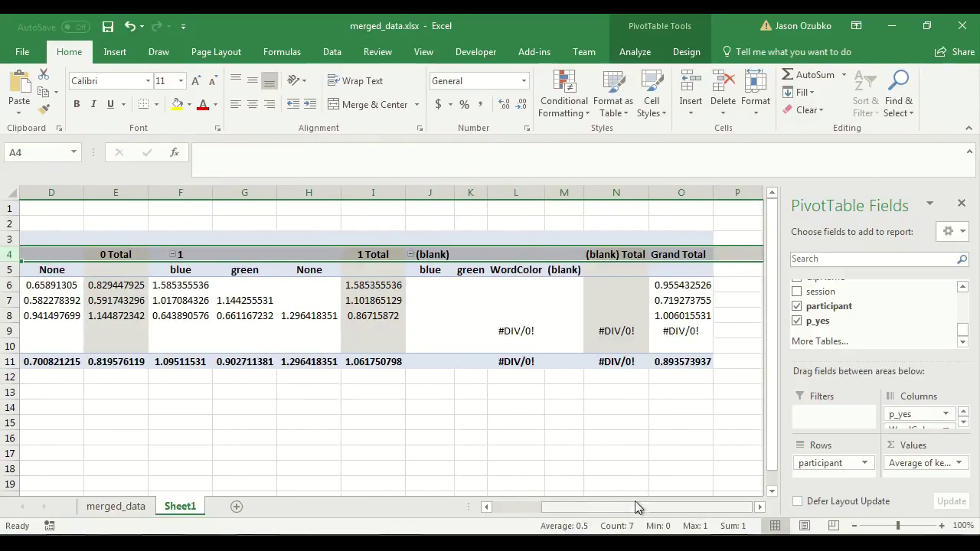
{"action": "left_click_drag", "start_coordinate": [635, 514], "coordinate": [534, 513]}
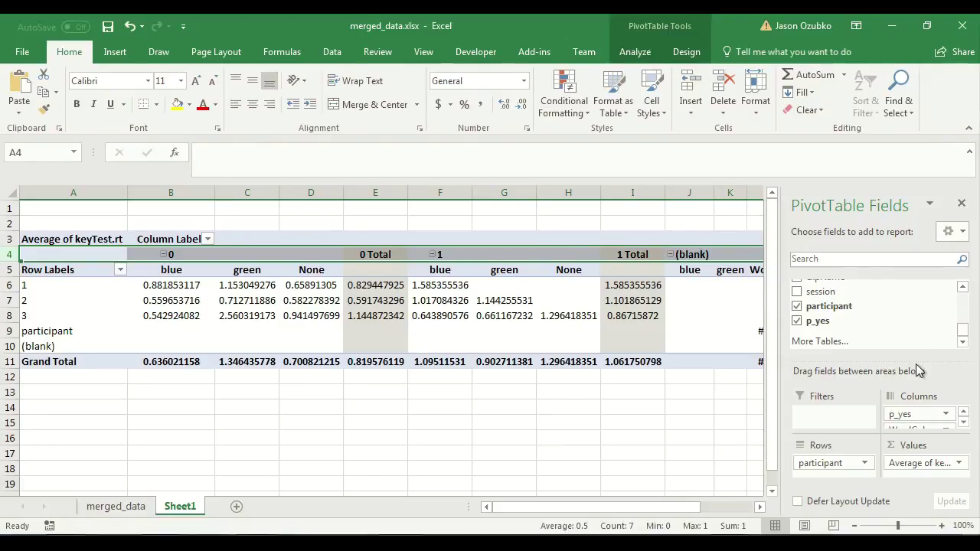
{"action": "left_click_drag", "start_coordinate": [916, 356], "coordinate": [916, 306]}
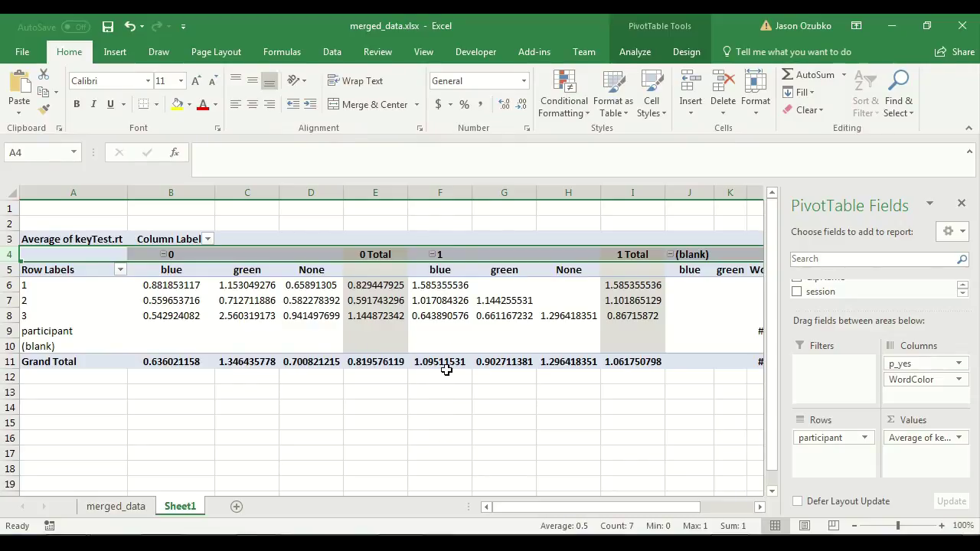
- Compare the average reaction times for blue and green words between the p_yes 0 and 1 groups
{"action": "left_click_drag", "start_coordinate": [438, 362], "coordinate": [446, 285]}
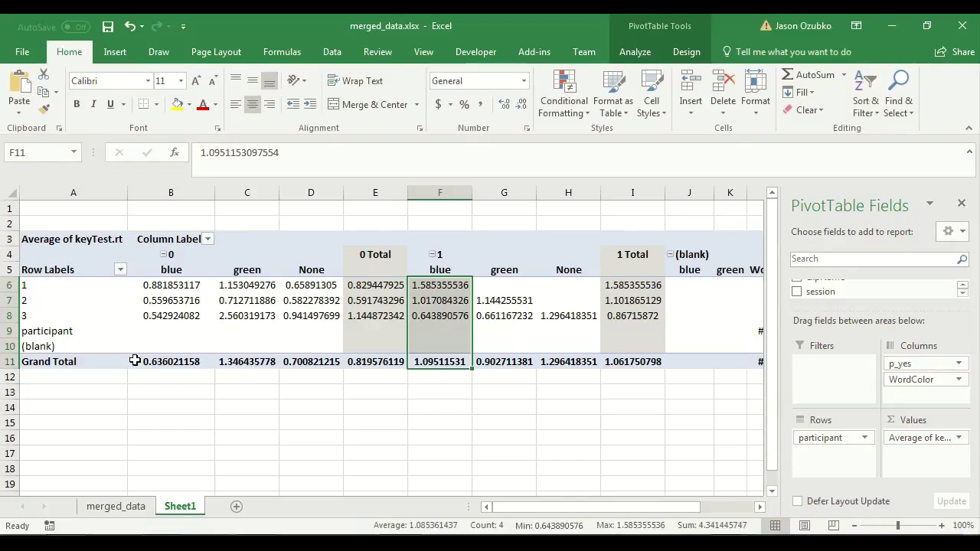
{"action": "left_click_drag", "start_coordinate": [168, 361], "coordinate": [169, 285]}
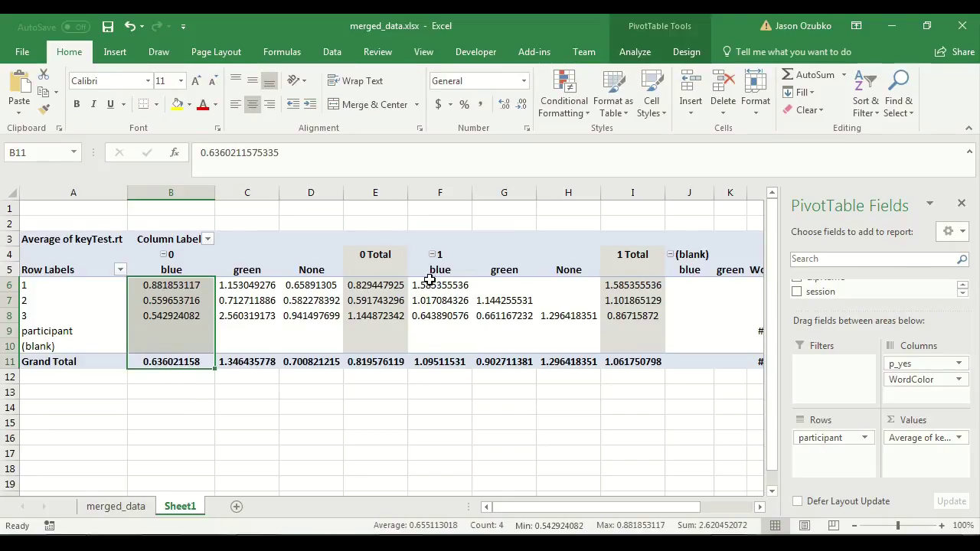
{"action": "left_click_drag", "start_coordinate": [431, 284], "coordinate": [448, 360]}
{"action": "left_click_drag", "start_coordinate": [244, 285], "coordinate": [241, 361]}
{"action": "left_click_drag", "start_coordinate": [499, 284], "coordinate": [502, 362]}
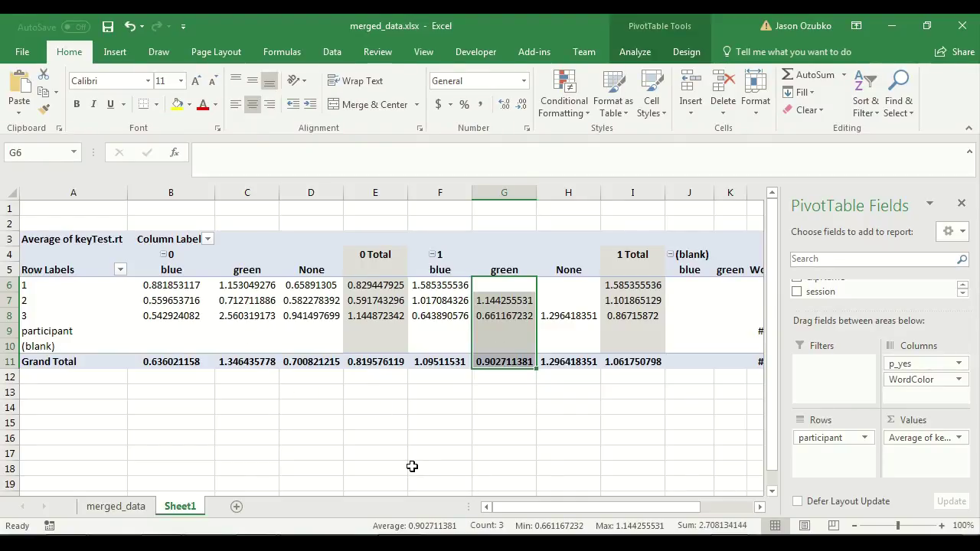
{"action": "left_click", "coordinate": [417, 331]}
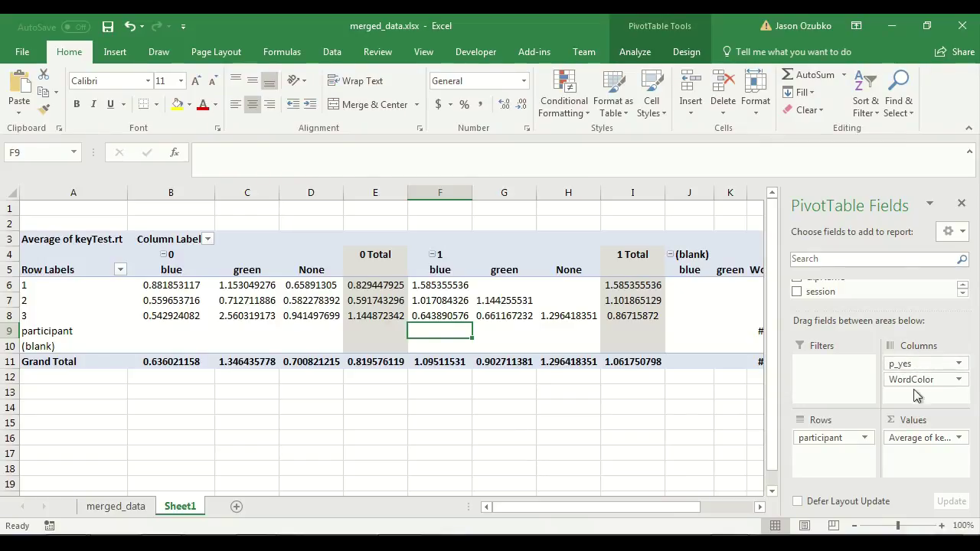
- Try p_yes as a row field beneath participant, and return it to the column fields ahead of WordColor
{"action": "left_click_drag", "start_coordinate": [921, 364], "coordinate": [824, 453]}
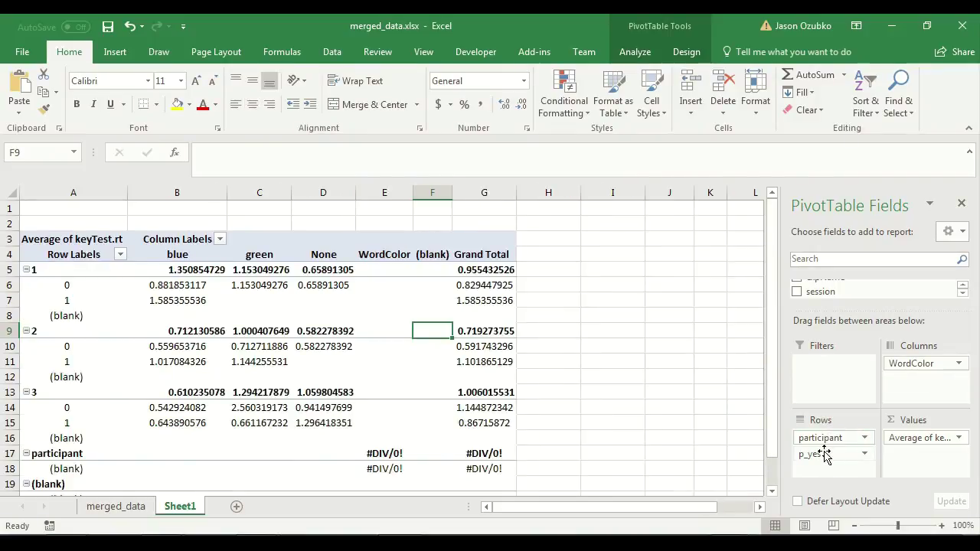
{"action": "left_click_drag", "start_coordinate": [824, 454], "coordinate": [904, 362]}
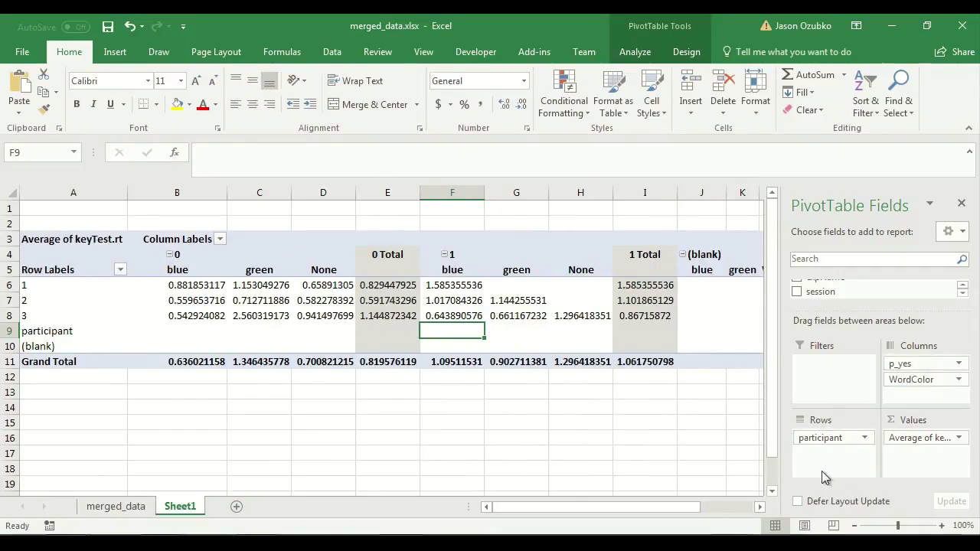
- Remove Average of keyTest.rt from the pivot table's values and move p_yes from the column fields into its place
{"action": "left_click_drag", "start_coordinate": [922, 440], "coordinate": [939, 454]}
{"action": "left_click", "coordinate": [959, 438]}
{"action": "left_click", "coordinate": [960, 438]}
{"action": "left_click_drag", "start_coordinate": [915, 308], "coordinate": [927, 382]}
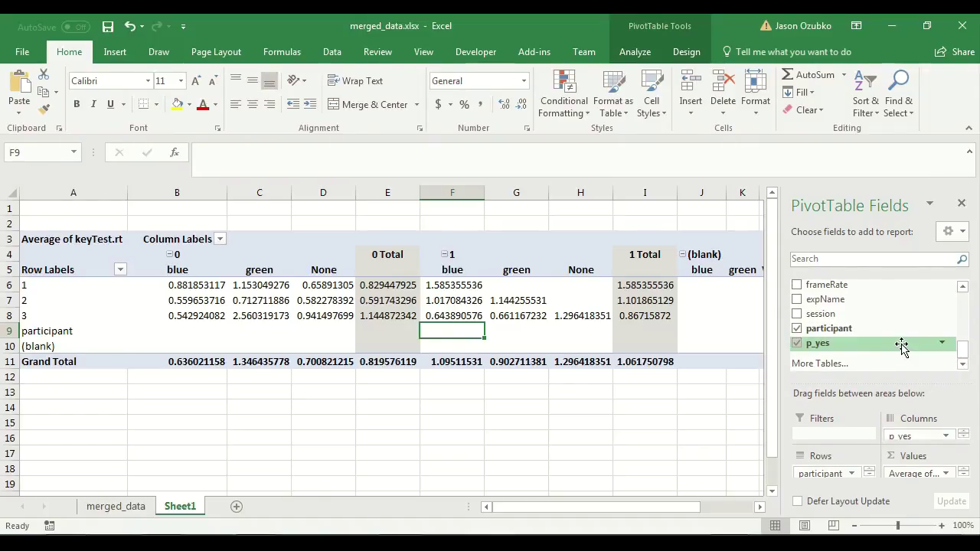
{"action": "left_click_drag", "start_coordinate": [962, 349], "coordinate": [968, 288]}
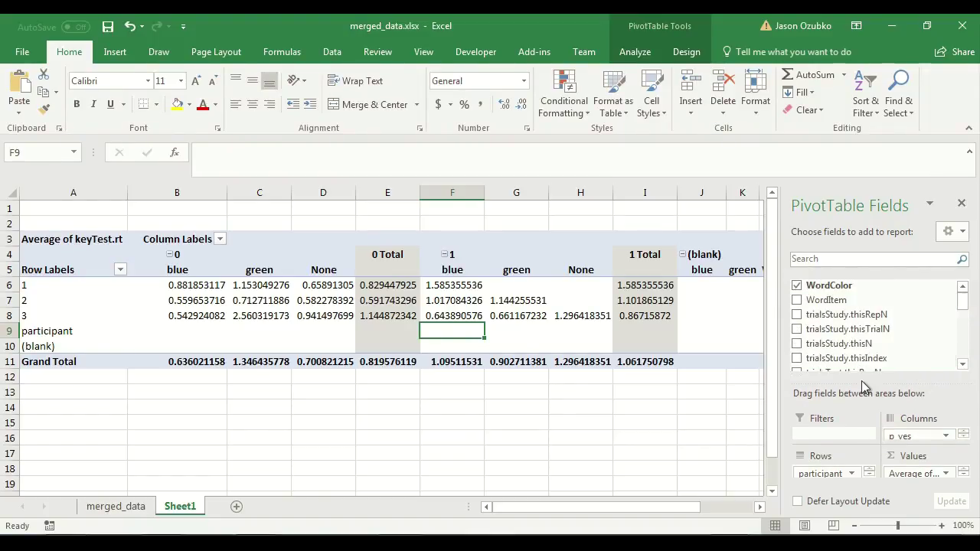
{"action": "left_click_drag", "start_coordinate": [860, 380], "coordinate": [859, 336]}
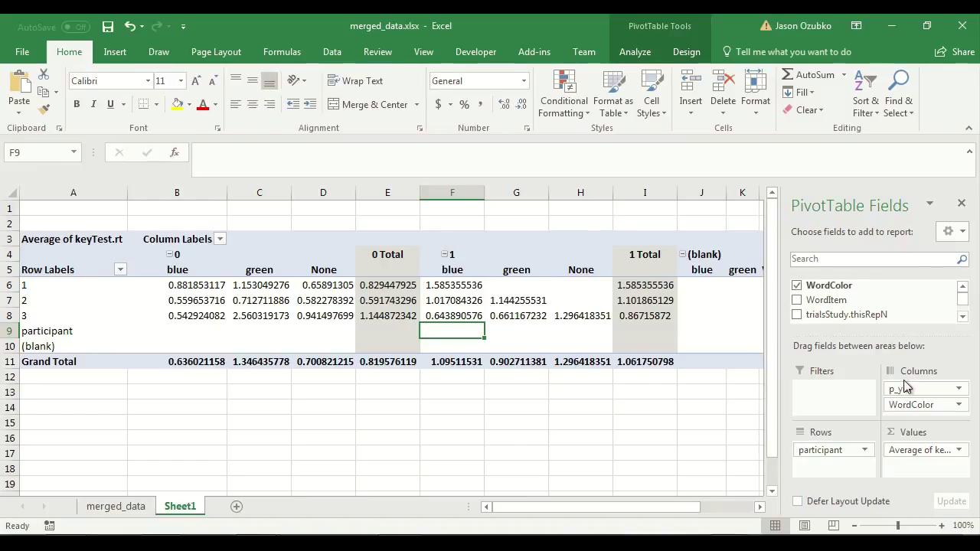
{"action": "left_click_drag", "start_coordinate": [916, 450], "coordinate": [896, 284]}
{"action": "left_click_drag", "start_coordinate": [930, 388], "coordinate": [941, 455]}
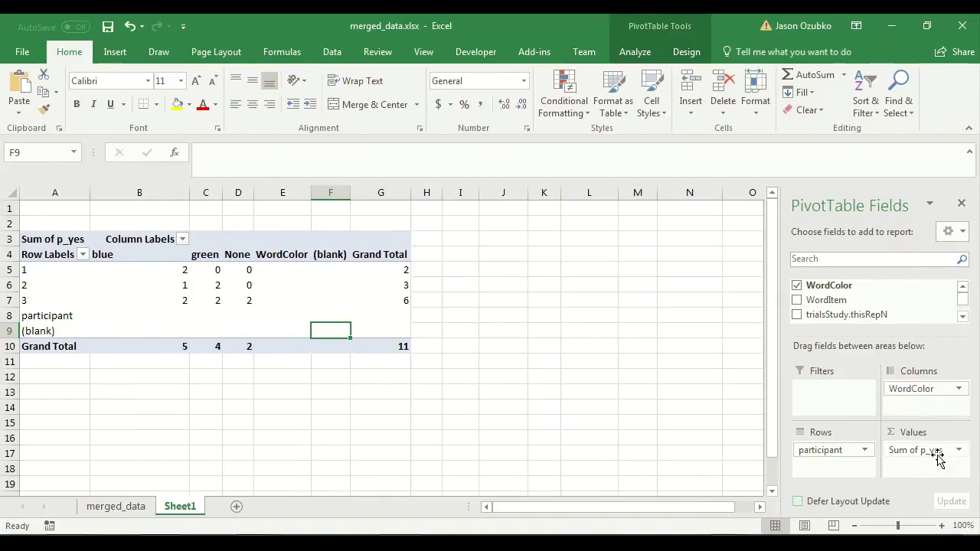
- Summarize the p_yes value field by Average instead of Sum
{"action": "left_click", "coordinate": [958, 450]}
{"action": "left_click", "coordinate": [942, 435]}
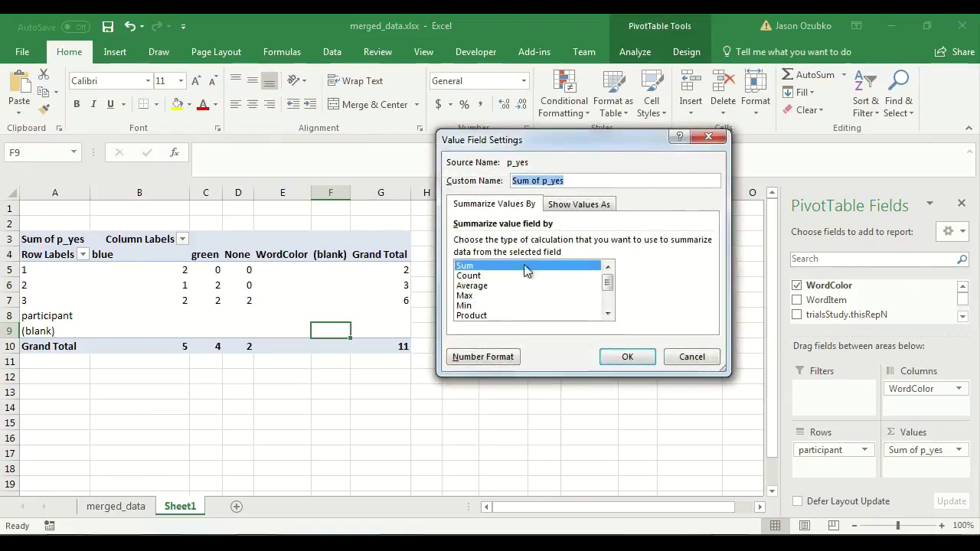
{"action": "left_click", "coordinate": [517, 284]}
{"action": "left_click", "coordinate": [627, 356]}
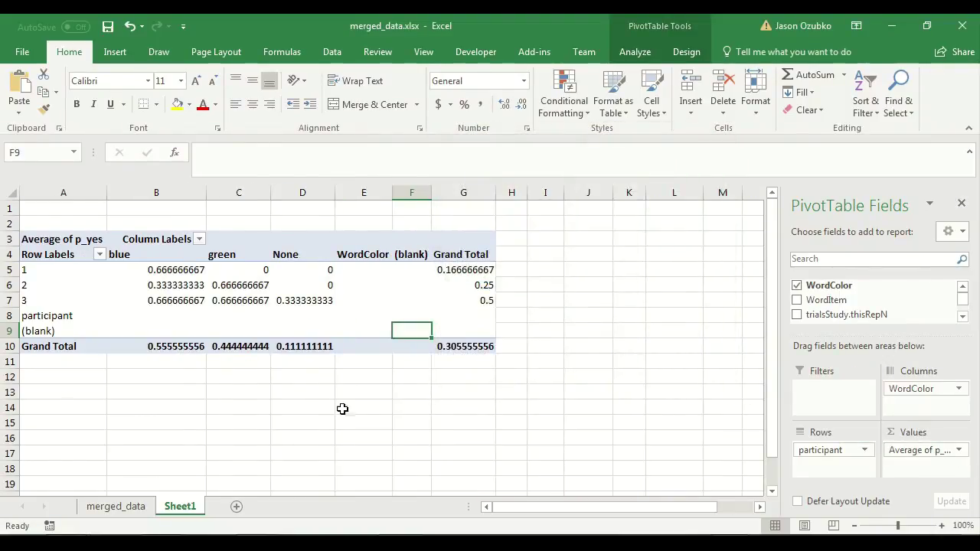
- Examine participant 1's p_yes averages by word colour and the underlying p_yes scores on the merged_data sheet
{"action": "left_click", "coordinate": [344, 392]}
{"action": "left_click", "coordinate": [194, 321]}
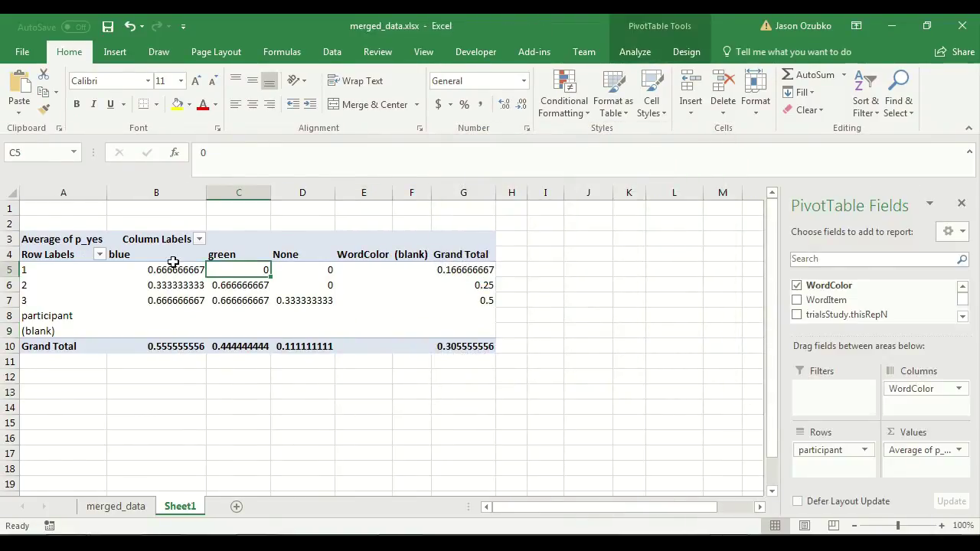
{"action": "left_click", "coordinate": [213, 269]}
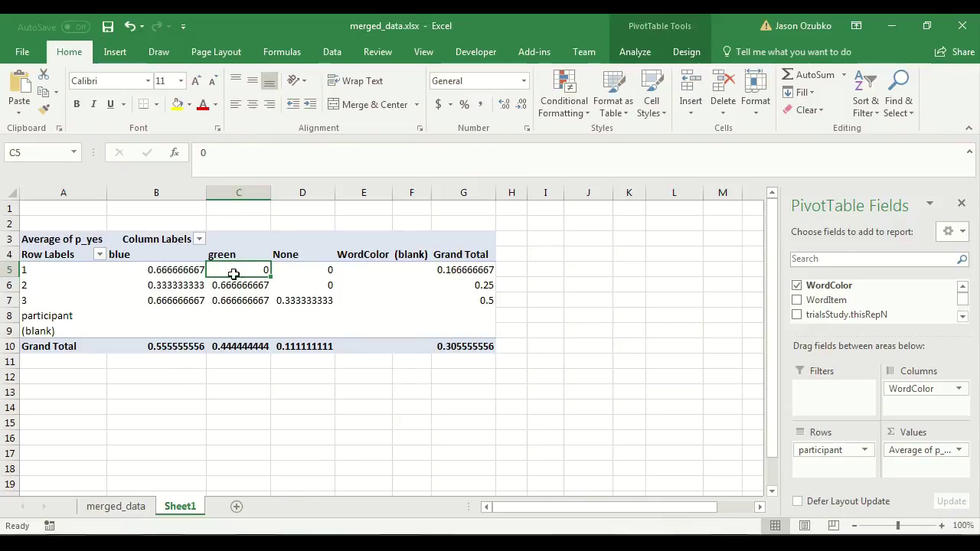
{"action": "left_click", "coordinate": [115, 506]}
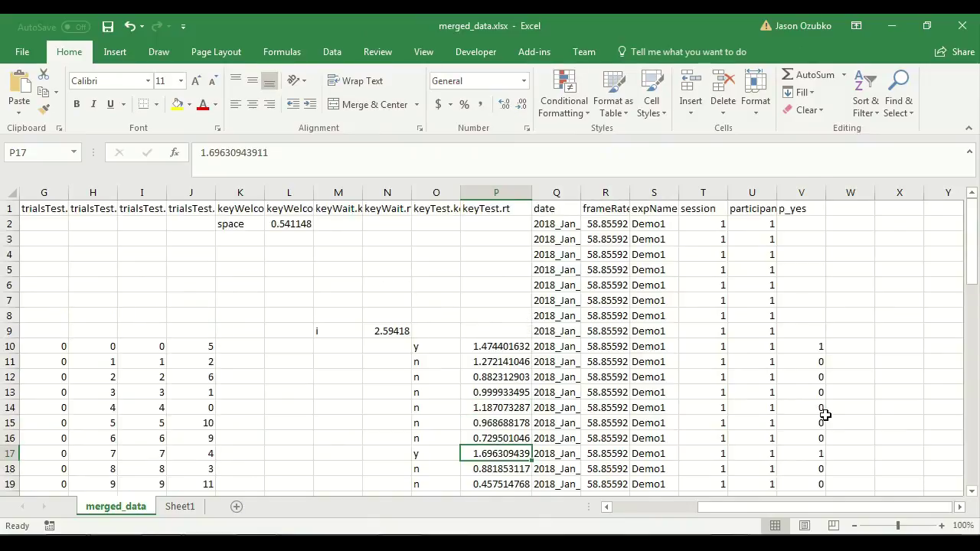
{"action": "left_click", "coordinate": [808, 348]}
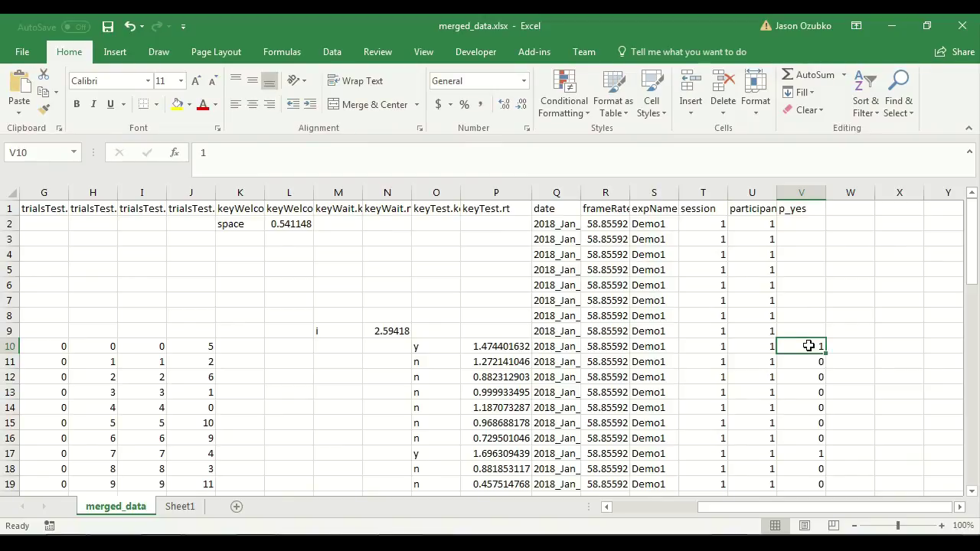
- Compare participant 1's y/n key responses in column O with the p_yes scores in column V
{"action": "scroll", "coordinate": [808, 346], "scroll_direction": "down", "scroll_amount": 3}
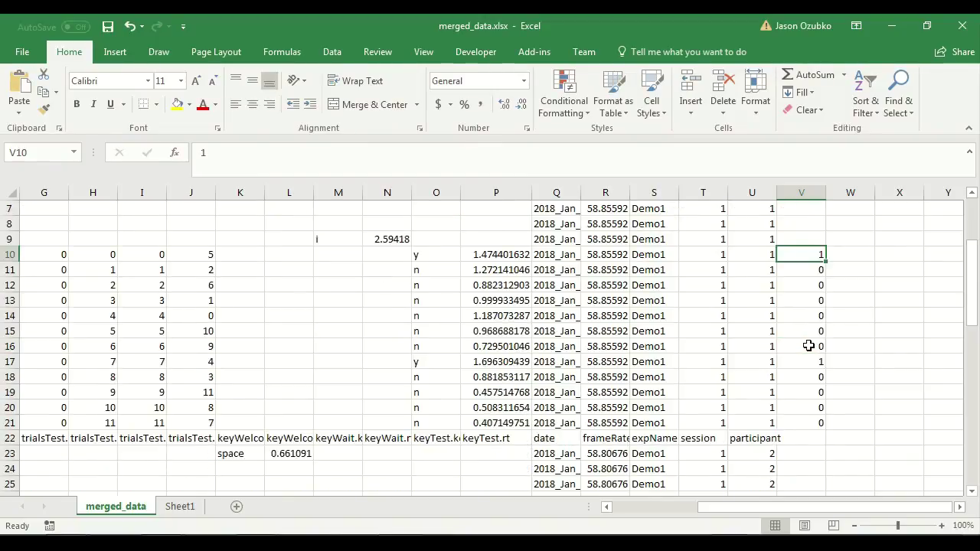
{"action": "scroll", "coordinate": [808, 346], "scroll_direction": "up", "scroll_amount": 3}
{"action": "scroll", "coordinate": [808, 346], "scroll_direction": "down", "scroll_amount": 2}
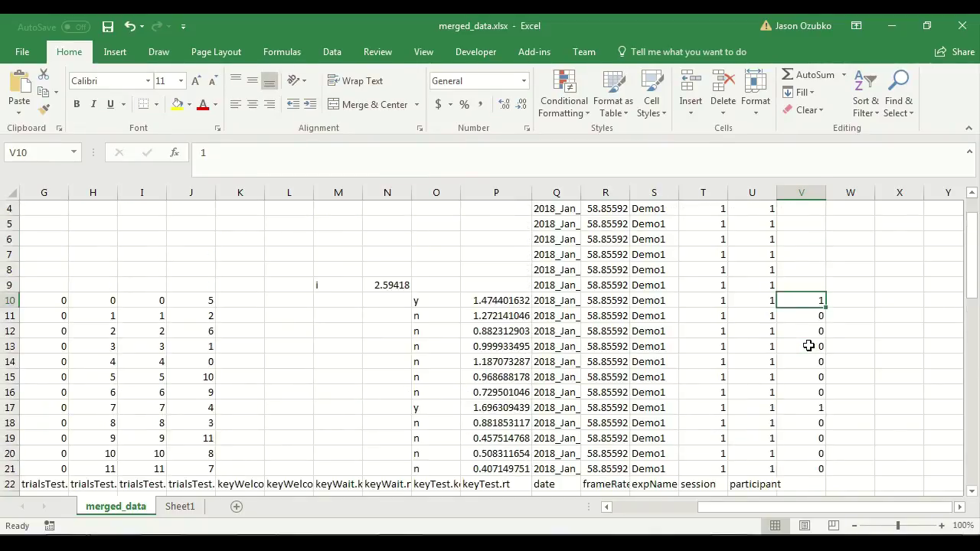
{"action": "scroll", "coordinate": [808, 346], "scroll_direction": "up", "scroll_amount": 2}
{"action": "scroll", "coordinate": [808, 346], "scroll_direction": "down", "scroll_amount": 3}
{"action": "scroll", "coordinate": [808, 346], "scroll_direction": "up", "scroll_amount": 3}
{"action": "scroll", "coordinate": [808, 346], "scroll_direction": "down", "scroll_amount": 2}
{"action": "scroll", "coordinate": [808, 345], "scroll_direction": "up", "scroll_amount": 1}
{"action": "scroll", "coordinate": [808, 346], "scroll_direction": "up", "scroll_amount": 1}
{"action": "scroll", "coordinate": [808, 346], "scroll_direction": "down", "scroll_amount": 1}
{"action": "scroll", "coordinate": [808, 346], "scroll_direction": "up", "scroll_amount": 1}
{"action": "scroll", "coordinate": [808, 346], "scroll_direction": "down", "scroll_amount": 1}
{"action": "key", "text": "Left"}
{"action": "key", "text": "Left"}
{"action": "key", "text": "Left"}
{"action": "key", "text": "Left"}
{"action": "key", "text": "Left"}
{"action": "key", "text": "Left"}
{"action": "key", "text": "Left"}
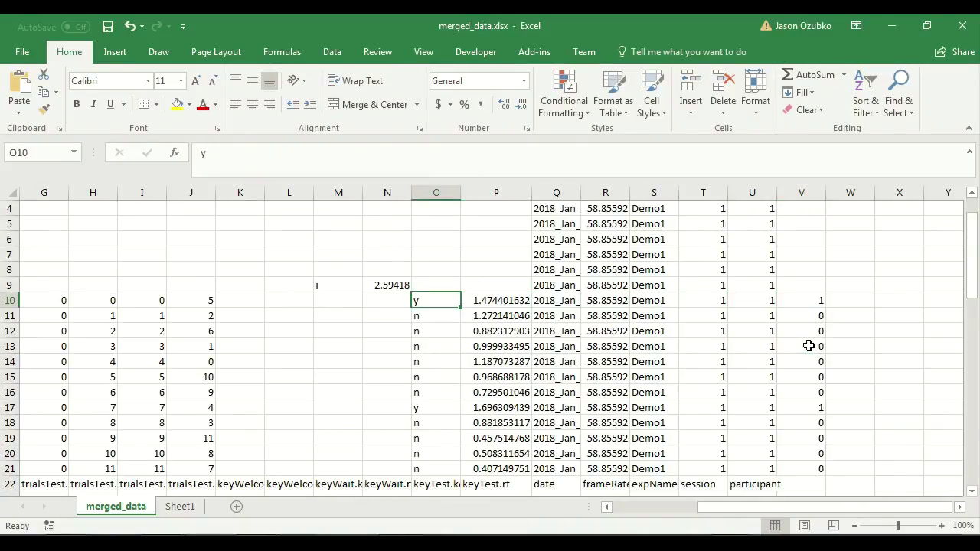
{"action": "key", "text": "Right"}
{"action": "key", "text": "Right"}
{"action": "key", "text": "Down"}
{"action": "key", "text": "Left"}
{"action": "key", "text": "Left"}
{"action": "key", "text": "Left"}
{"action": "key", "text": "Right"}
{"action": "key", "text": "Right"}
{"action": "key", "text": "Right"}
{"action": "key", "text": "Right"}
{"action": "key", "text": "Right"}
{"action": "key", "text": "Right"}
{"action": "key", "text": "Right"}
{"action": "key", "text": "Up"}
{"action": "key", "text": "Up"}
{"action": "key", "text": "Right"}
{"action": "key", "text": "Up"}
{"action": "key", "text": "Up"}
{"action": "key", "text": "Up"}
{"action": "key", "text": "Up"}
{"action": "key", "text": "Up"}
{"action": "key", "text": "Up"}
{"action": "key", "text": "Up"}
- Clear participant 1's p_yes scores from cells V10 to V21
{"action": "key", "text": "Down"}
{"action": "key", "text": "Down"}
{"action": "key", "text": "Down"}
{"action": "key", "text": "Down"}
{"action": "key", "text": "Down"}
{"action": "key", "text": "Down"}
{"action": "key", "text": "Down"}
{"action": "key", "text": "Down"}
{"action": "key", "text": "Down"}
{"action": "key", "text": "Down"}
{"action": "key", "text": "Down"}
{"action": "key", "text": "Down"}
{"action": "key", "text": "Down"}
{"action": "key", "text": "Down"}
{"action": "key", "text": "Down"}
{"action": "key", "text": "Down"}
{"action": "key", "text": "Down"}
{"action": "key", "text": "Down"}
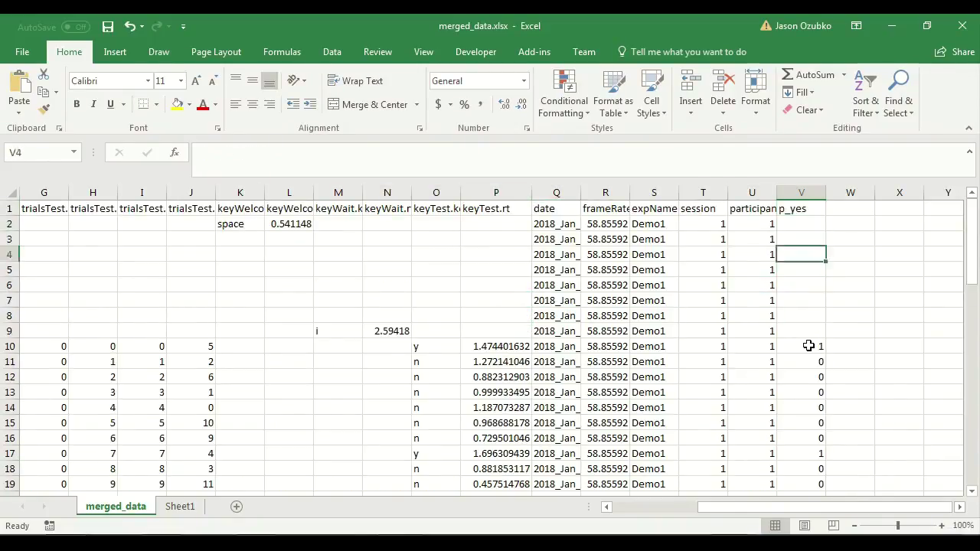
{"action": "key", "text": "Down"}
{"action": "key", "text": "shift+Up"}
{"action": "key", "text": "shift+Up"}
{"action": "key", "text": "shift+Up"}
{"action": "key", "text": "shift+Up"}
{"action": "key", "text": "shift+Up"}
{"action": "key", "text": "shift+Up"}
{"action": "key", "text": "shift+Up"}
{"action": "key", "text": "shift+Up"}
{"action": "key", "text": "shift+Up"}
{"action": "key", "text": "shift+Up"}
{"action": "key", "text": "shift+Up"}
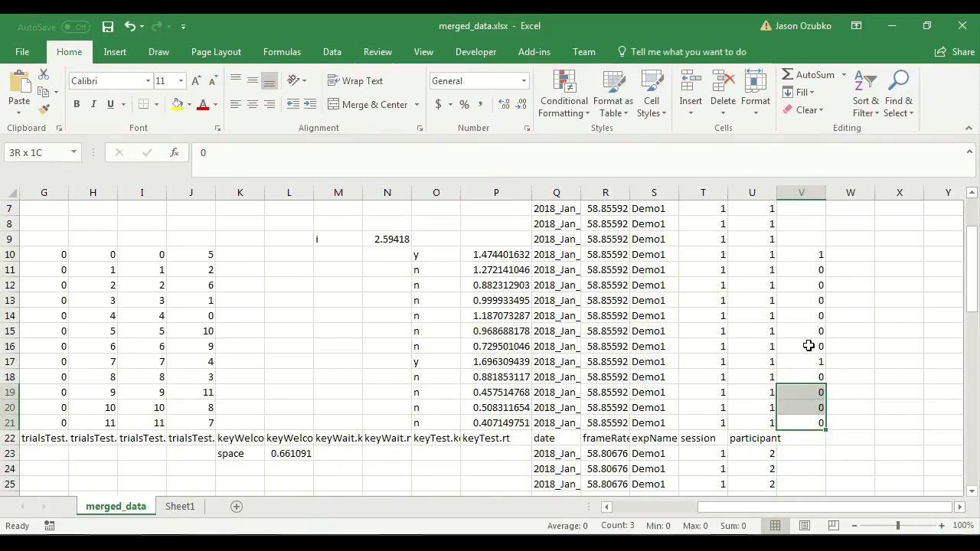
{"action": "key", "text": "Delete"}
- Trace row 10 between the empty p_yes cell V10 and the key response in column O
{"action": "key", "text": "Up"}
{"action": "key", "text": "Up"}
{"action": "key", "text": "Up"}
{"action": "key", "text": "Up"}
{"action": "key", "text": "Up"}
{"action": "key", "text": "Up"}
{"action": "key", "text": "Up"}
{"action": "key", "text": "Up"}
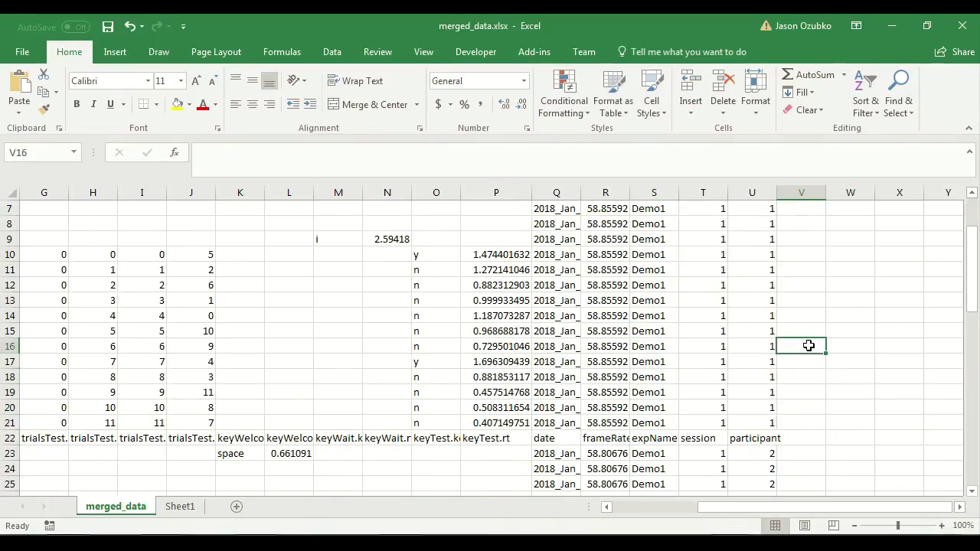
{"action": "key", "text": "Up"}
{"action": "key", "text": "Up"}
{"action": "key", "text": "Up"}
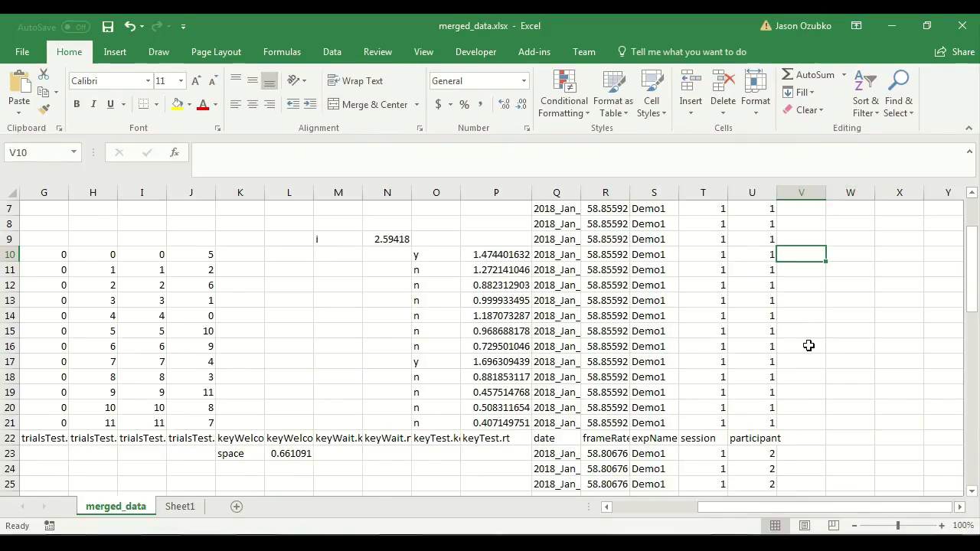
{"action": "type", "text": "1"}
{"action": "key", "text": "Return"}
{"action": "key", "text": "Up"}
{"action": "key", "text": "Left"}
{"action": "key", "text": "Left"}
{"action": "key", "text": "Left"}
{"action": "key", "text": "Left"}
{"action": "key", "text": "Left"}
{"action": "key", "text": "Left"}
{"action": "key", "text": "Left"}
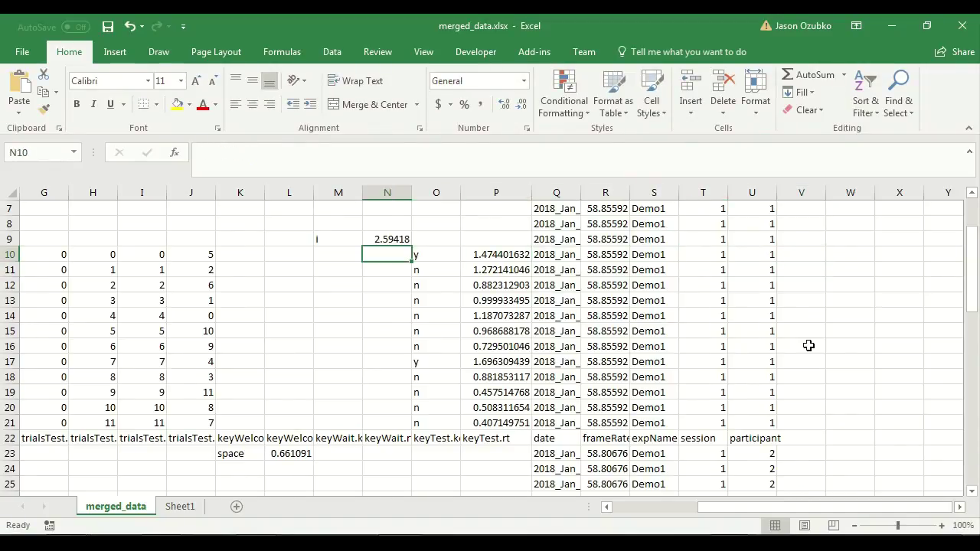
{"action": "key", "text": "Right"}
{"action": "key", "text": "Right"}
{"action": "key", "text": "Right"}
{"action": "key", "text": "Right"}
{"action": "key", "text": "Right"}
{"action": "key", "text": "Right"}
{"action": "key", "text": "Right"}
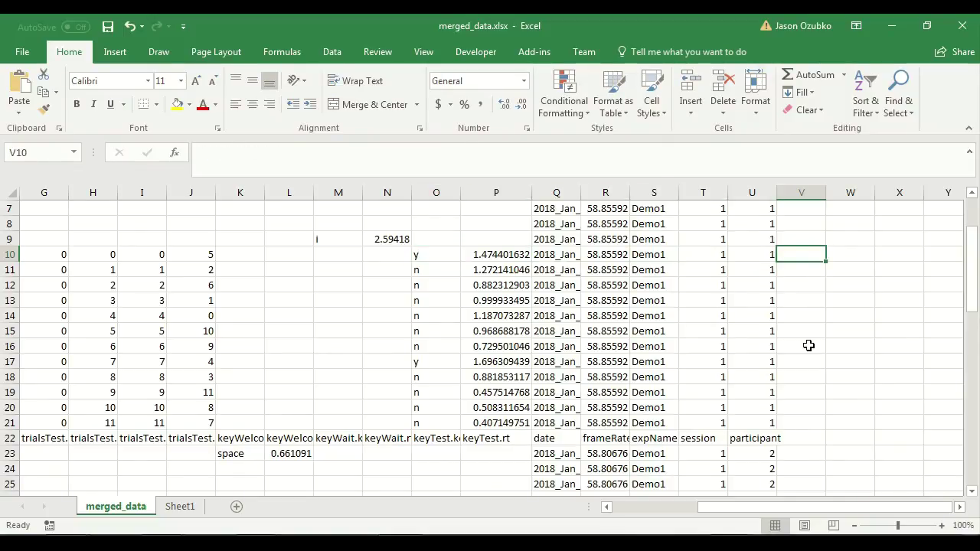
- Enter the formula =IF(O10="y",1,0) in cell V10 to score the response
{"action": "type", "text": "="}
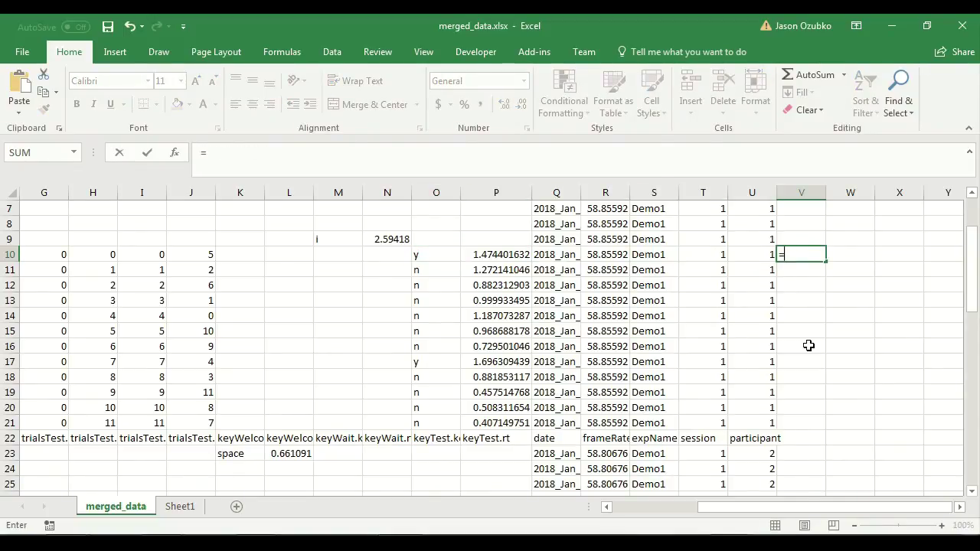
{"action": "type", "text": "if"}
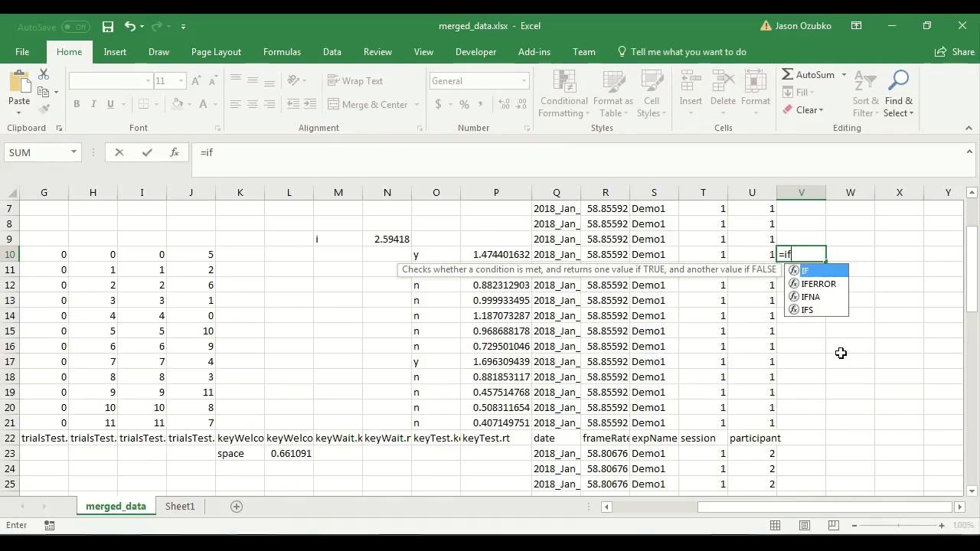
{"action": "type", "text": "("}
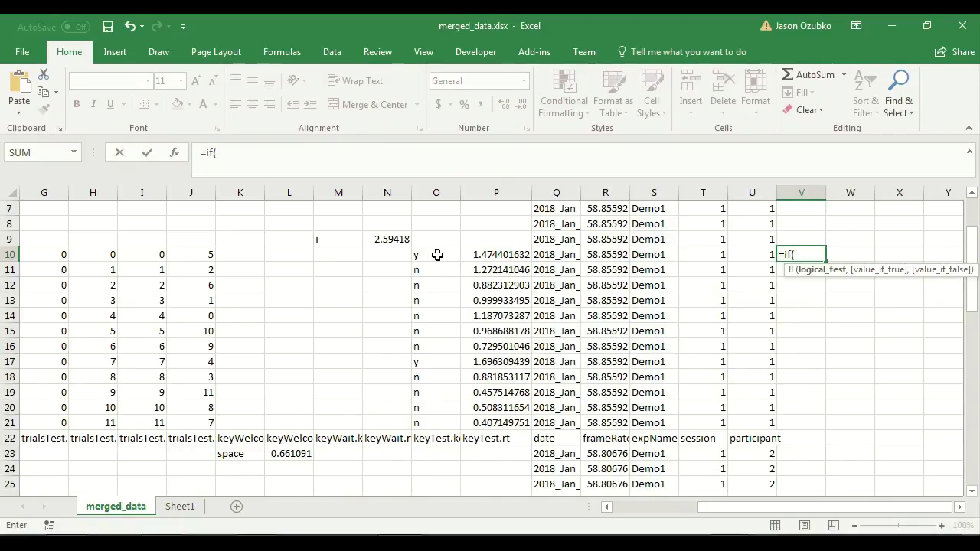
{"action": "left_click", "coordinate": [437, 255]}
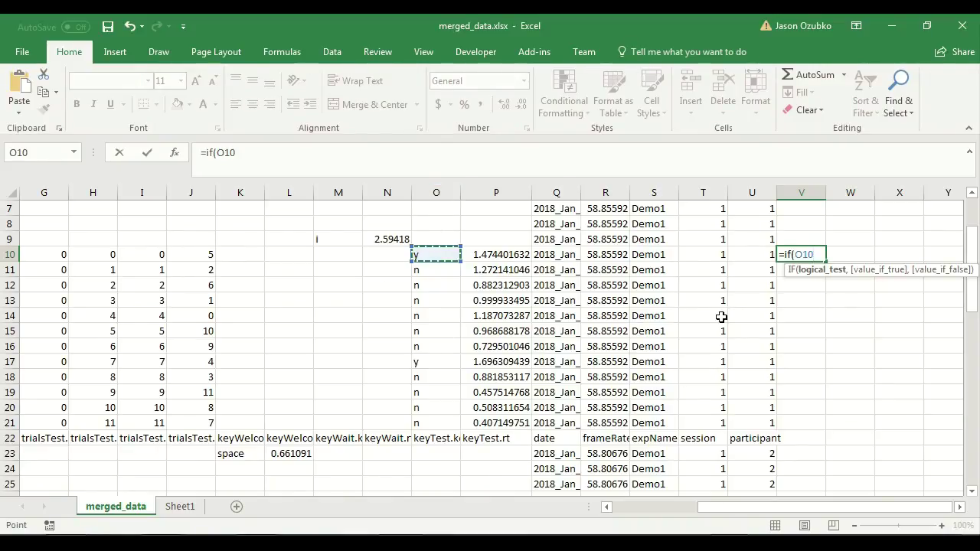
{"action": "type", "text": "=\"y"}
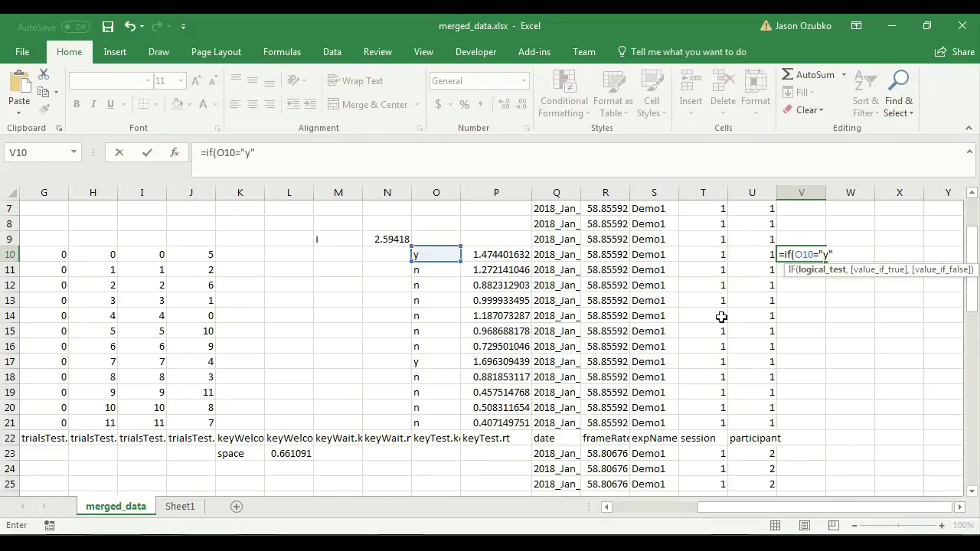
{"action": "type", "text": "\",1"}
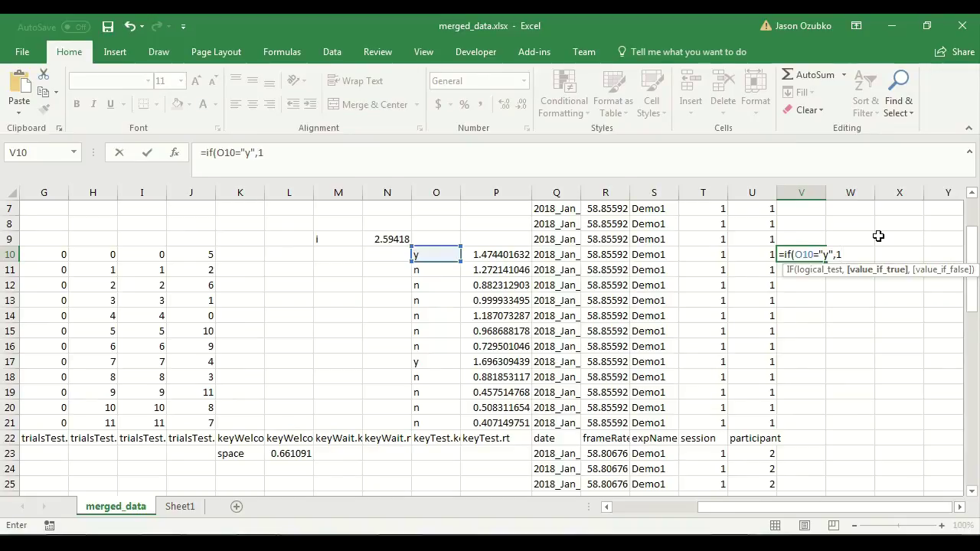
{"action": "type", "text": ",0"}
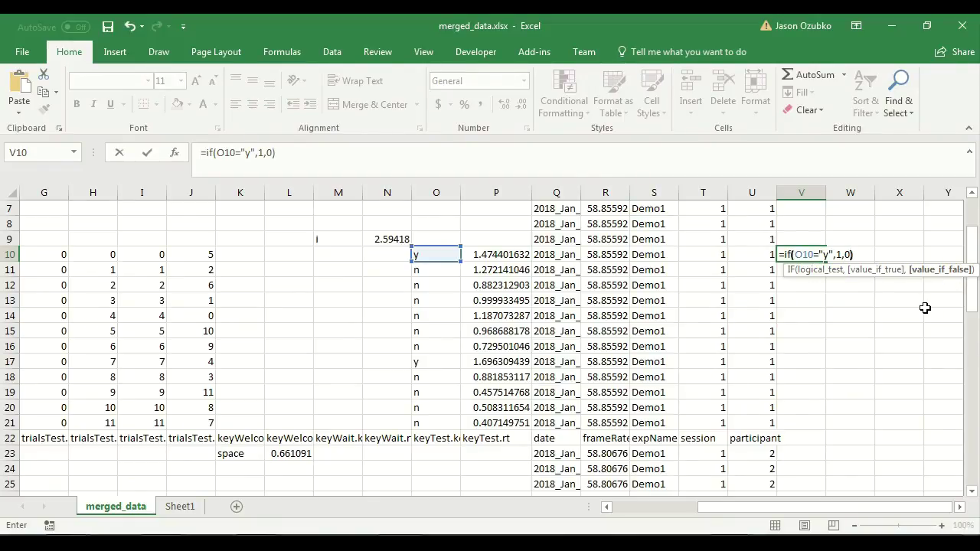
{"action": "key", "text": "Return"}
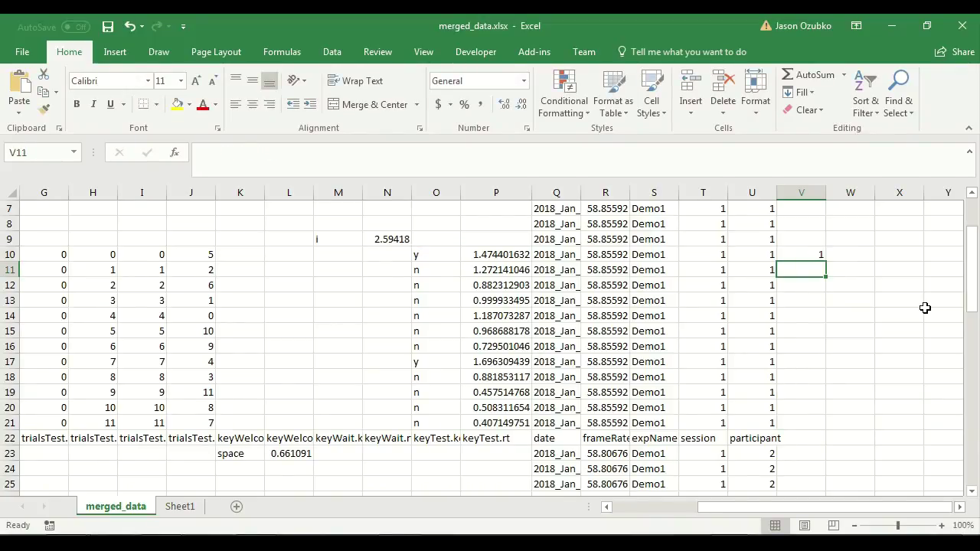
- Copy the IF formula in V10 down through V21 for all of participant 1's trials
{"action": "key", "text": "Up"}
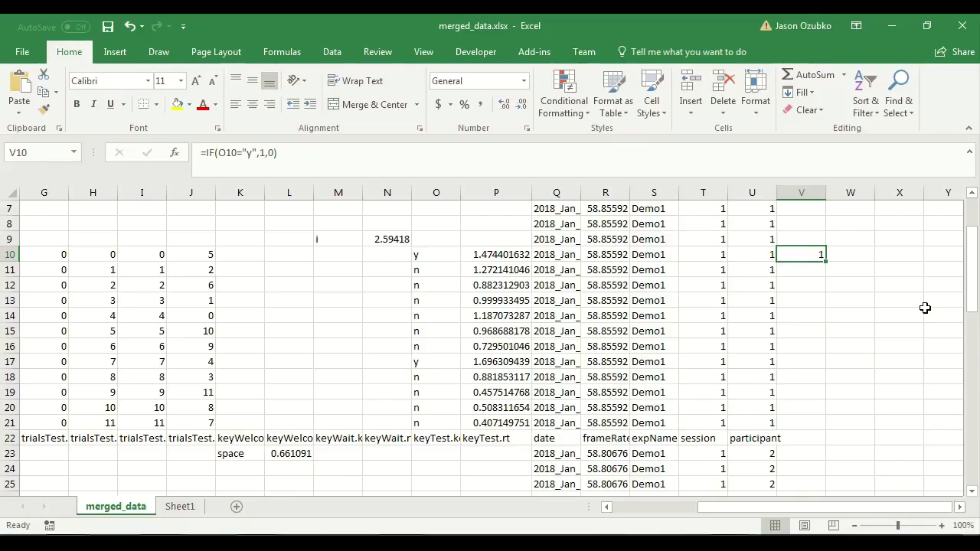
{"action": "key", "text": "ctrl+c"}
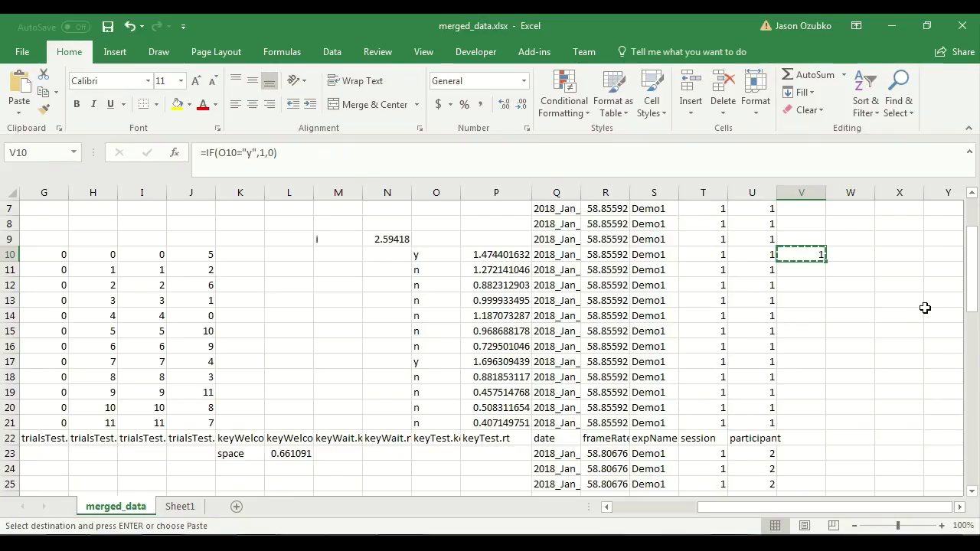
{"action": "key", "text": "shift+Down"}
{"action": "key", "text": "shift+Down"}
{"action": "key", "text": "shift+Down"}
{"action": "key", "text": "shift+Down"}
{"action": "key", "text": "shift+Down"}
{"action": "key", "text": "shift+Down"}
{"action": "key", "text": "shift+Down"}
{"action": "key", "text": "shift+Down"}
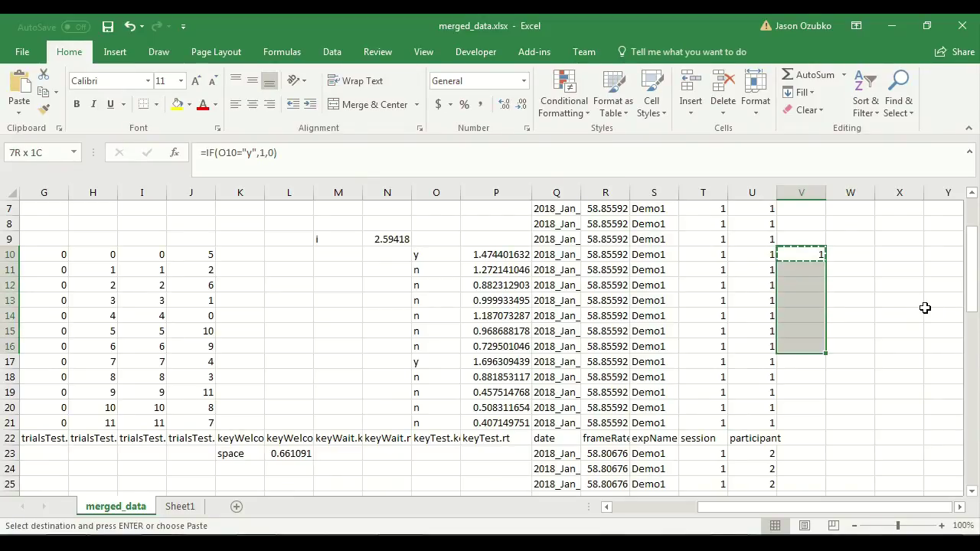
{"action": "key", "text": "shift+Down"}
{"action": "key", "text": "shift+Down"}
{"action": "key", "text": "shift+Down"}
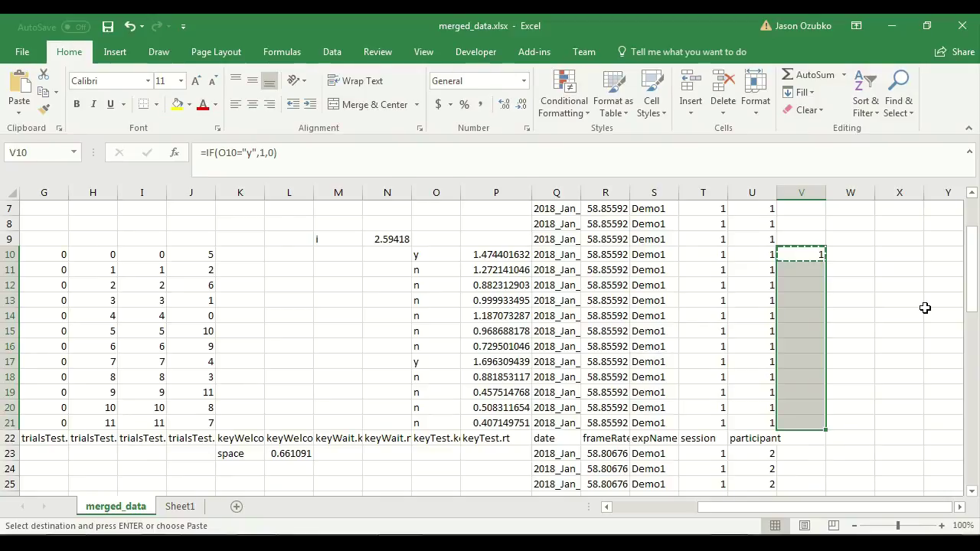
{"action": "key", "text": "ctrl+v"}
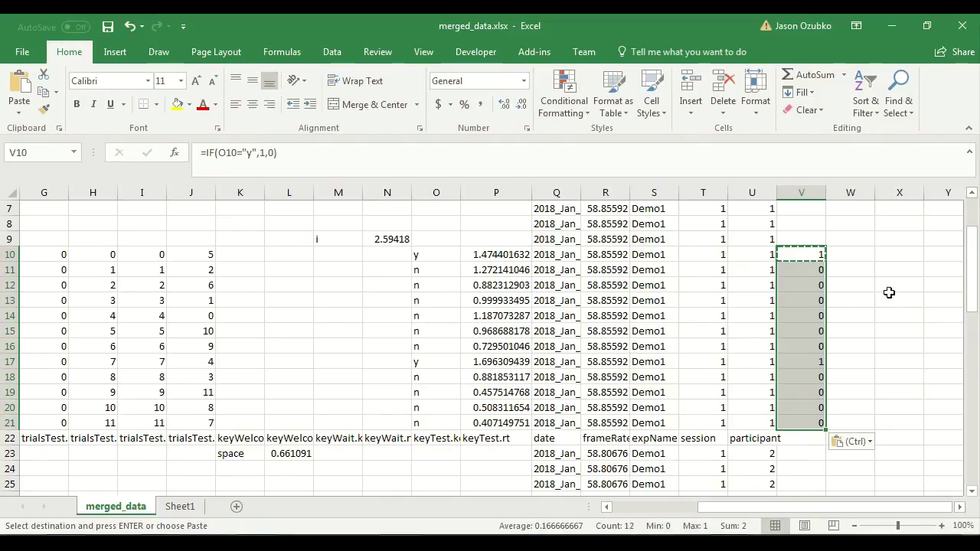
- Check the copied IF formulas in column V against the matching y/n responses in column O
{"action": "left_click", "coordinate": [815, 274]}
{"action": "left_click", "coordinate": [805, 287]}
{"action": "left_click", "coordinate": [806, 300]}
{"action": "left_click", "coordinate": [803, 318]}
{"action": "left_click", "coordinate": [803, 334]}
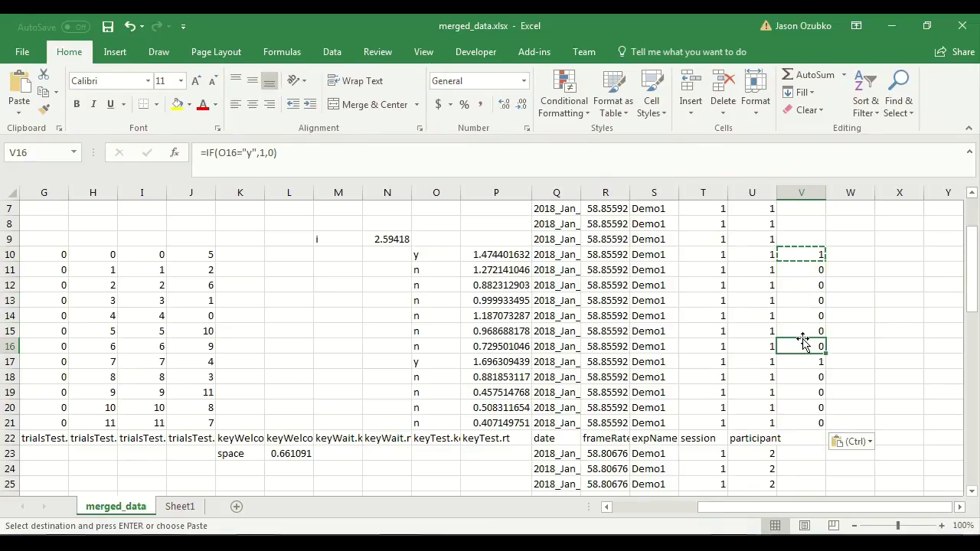
{"action": "left_click", "coordinate": [438, 330], "text": "ctrl"}
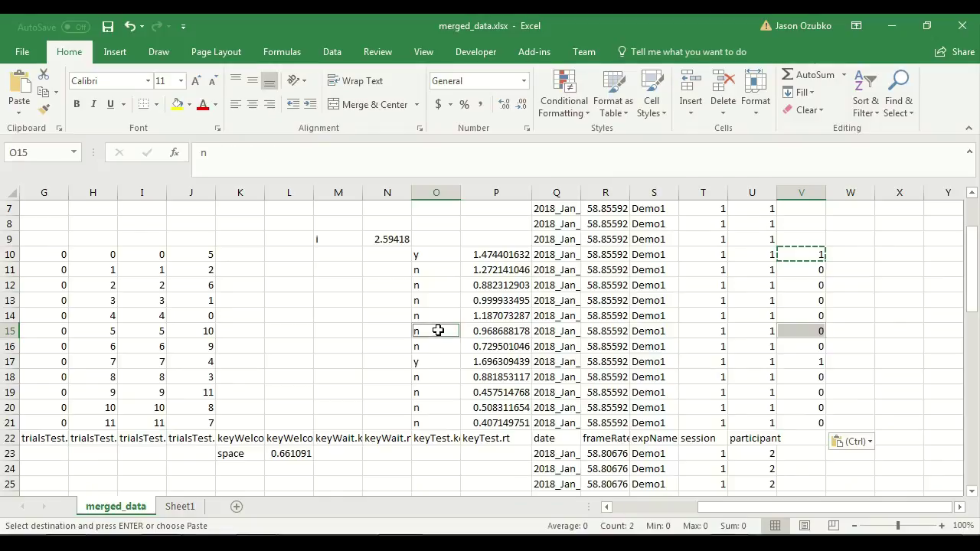
{"action": "left_click", "coordinate": [432, 299]}
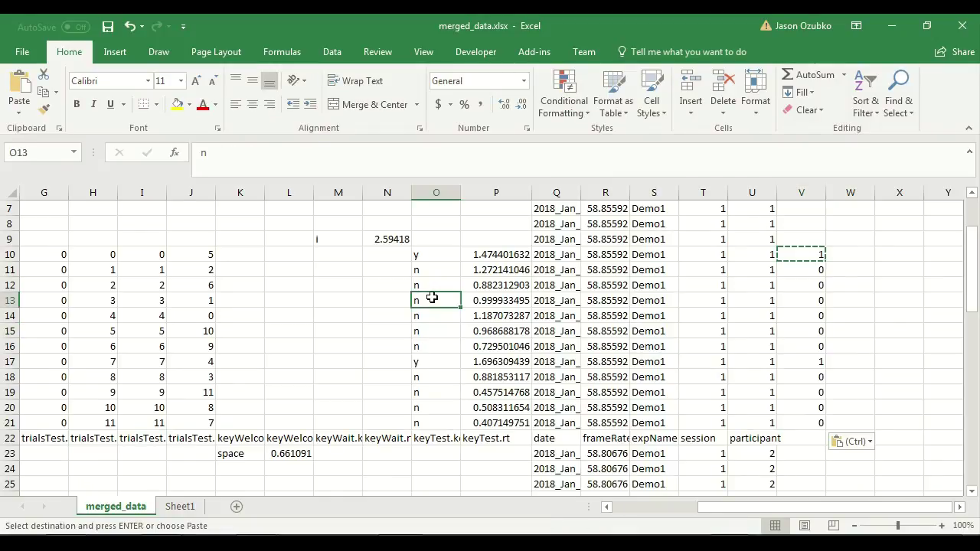
{"action": "left_click", "coordinate": [799, 301], "text": "ctrl"}
{"action": "left_click", "coordinate": [800, 360]}
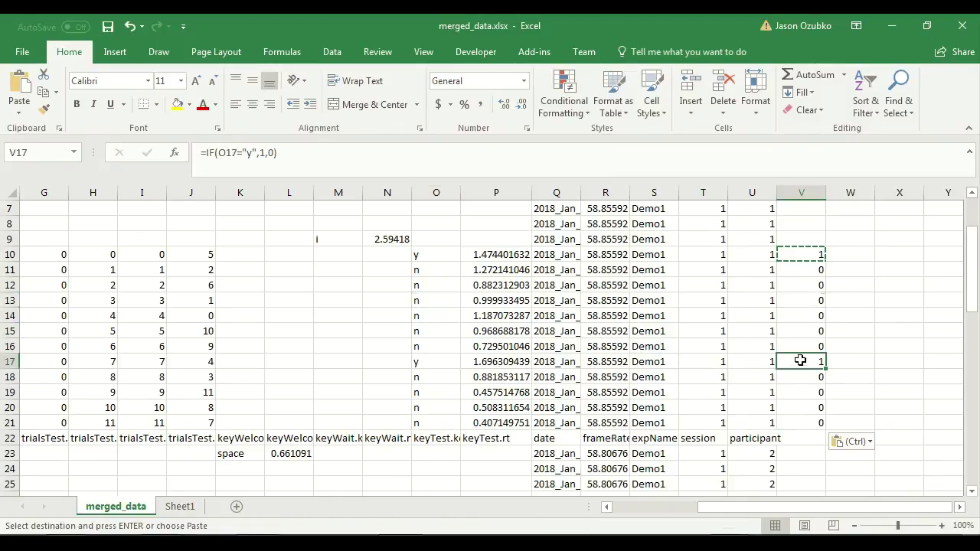
{"action": "left_click", "coordinate": [425, 360], "text": "ctrl"}
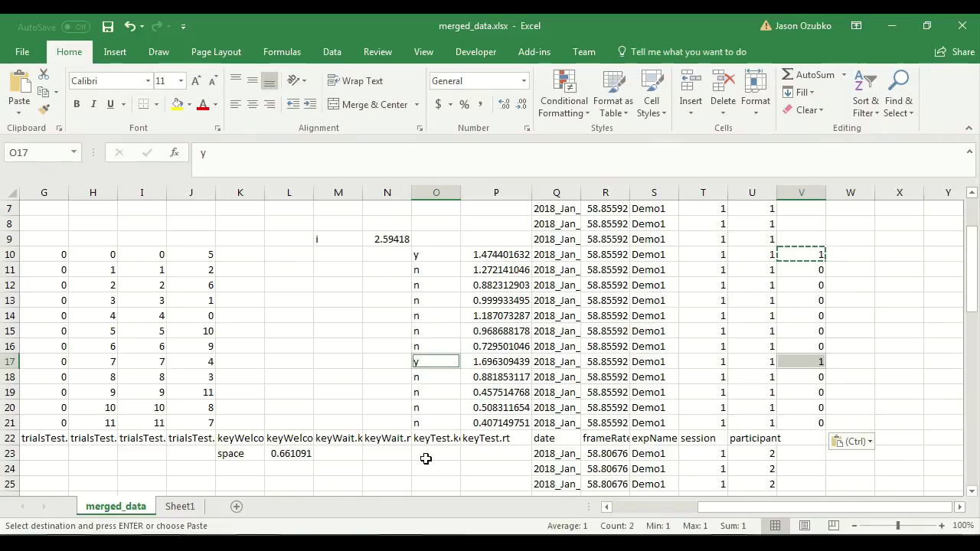
{"action": "left_click", "coordinate": [433, 391]}
{"action": "left_click", "coordinate": [805, 395], "text": "ctrl"}
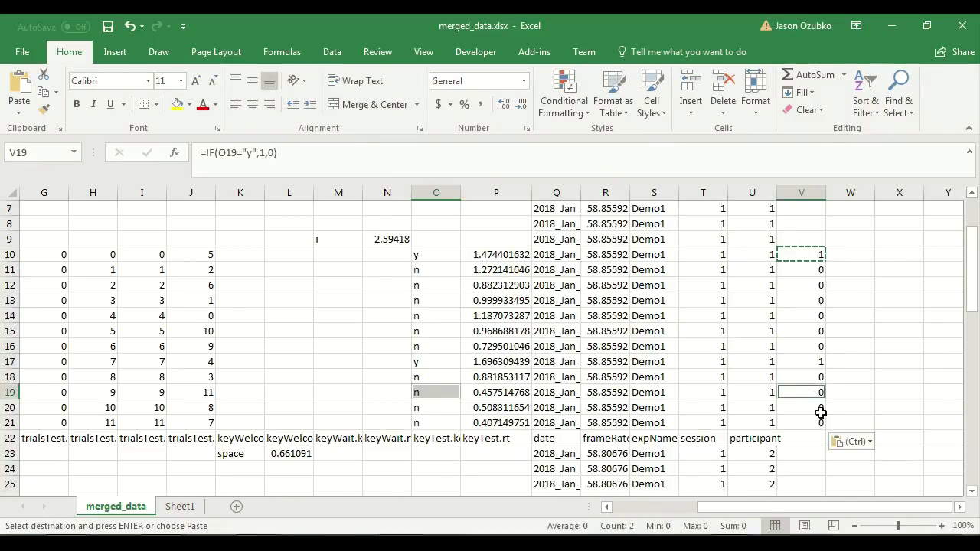
{"action": "left_click", "coordinate": [811, 420]}
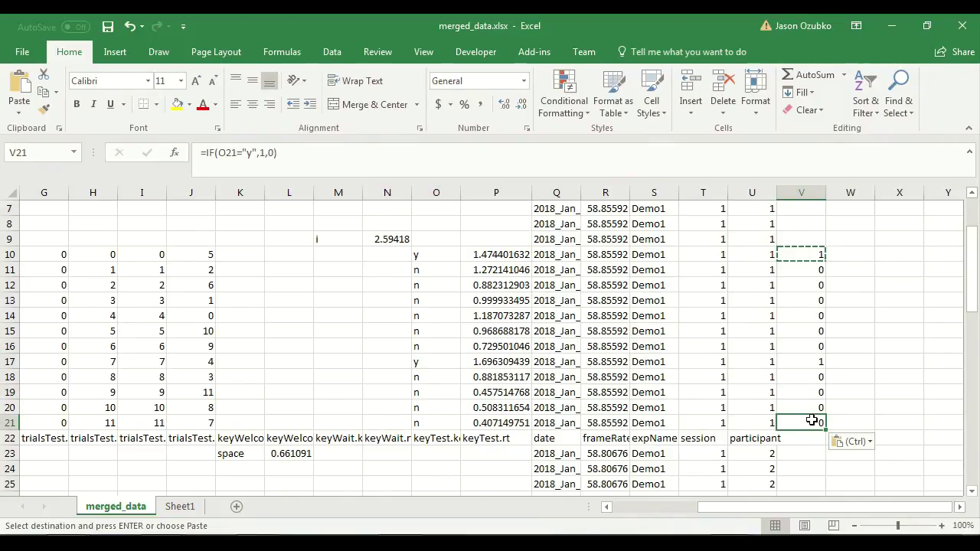
{"action": "scroll", "coordinate": [812, 398], "scroll_direction": "up", "scroll_amount": 2}
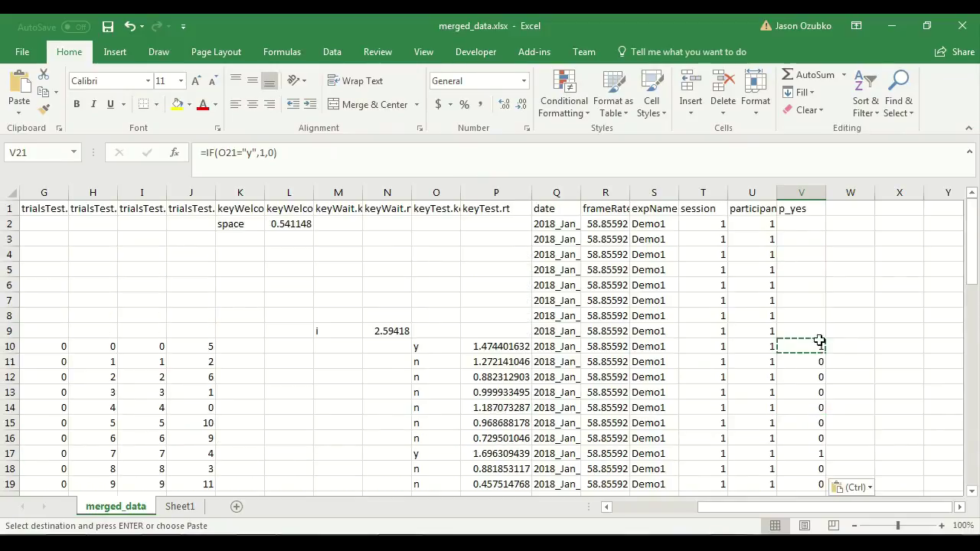
{"action": "left_click", "coordinate": [797, 340]}
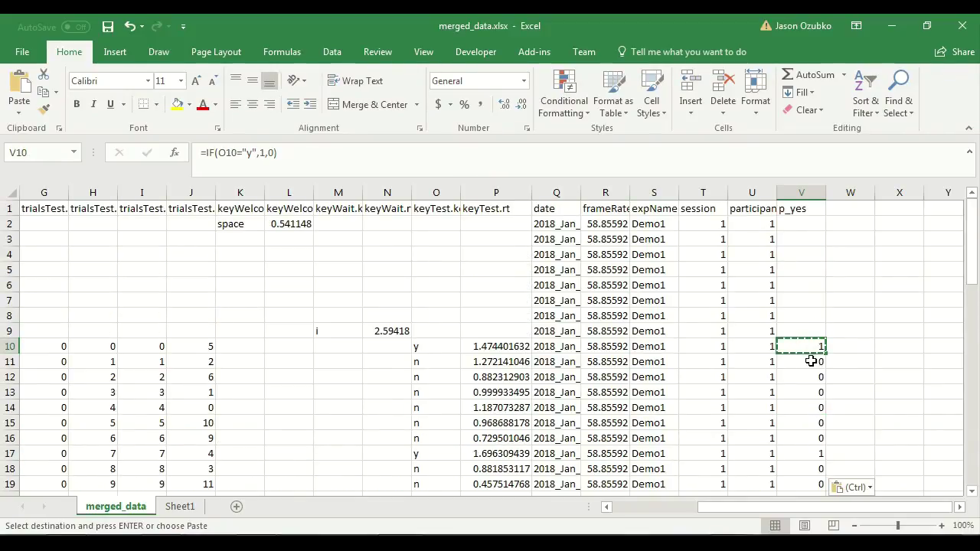
- Select the p_yes range V2:V63 and look over the scores across the participants' rows
{"action": "left_click", "coordinate": [795, 225]}
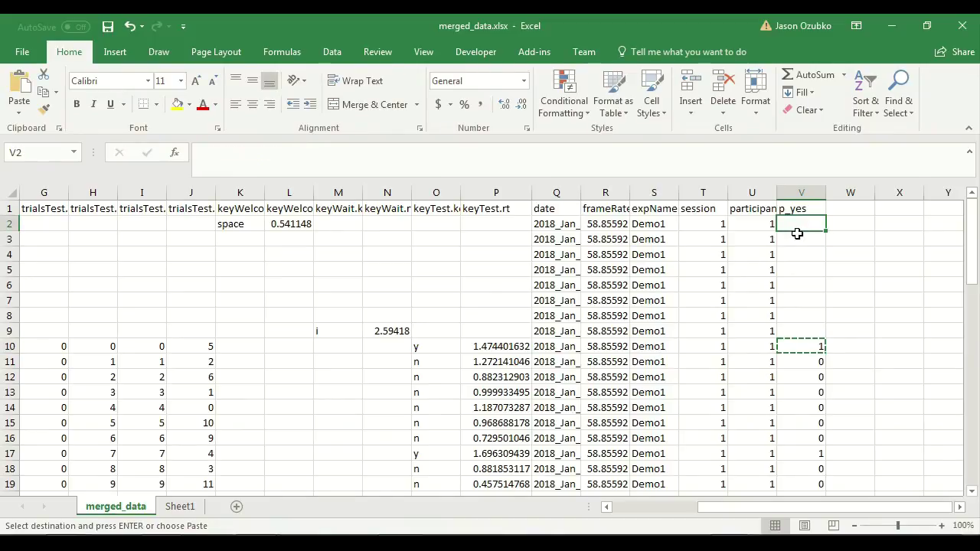
{"action": "scroll", "coordinate": [796, 233], "scroll_direction": "down", "scroll_amount": 16}
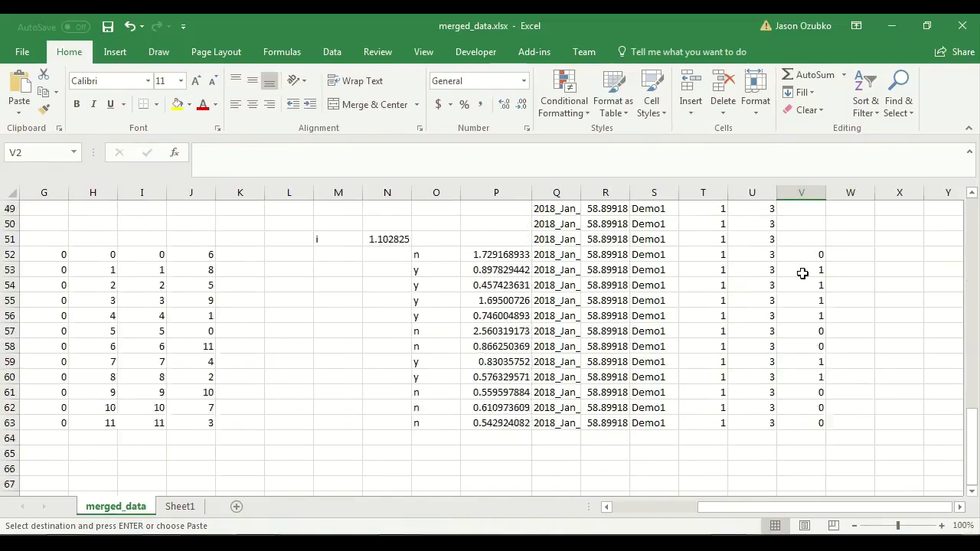
{"action": "scroll", "coordinate": [803, 291], "scroll_direction": "down", "scroll_amount": 2}
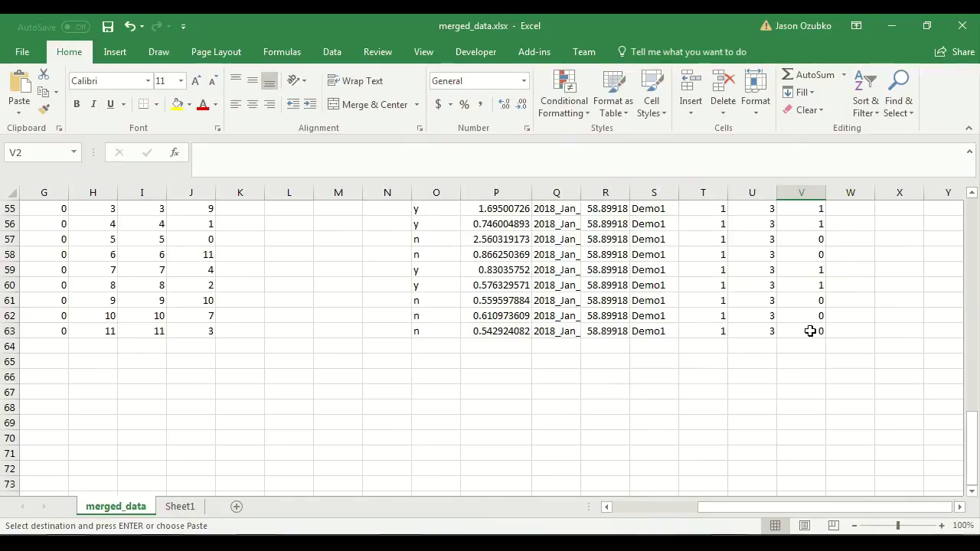
{"action": "left_click", "coordinate": [810, 331], "text": "shift"}
{"action": "key", "text": "ctrl+v"}
{"action": "scroll", "coordinate": [809, 331], "scroll_direction": "up", "scroll_amount": 14}
{"action": "scroll", "coordinate": [810, 330], "scroll_direction": "up", "scroll_amount": 4}
{"action": "scroll", "coordinate": [810, 331], "scroll_direction": "down", "scroll_amount": 6}
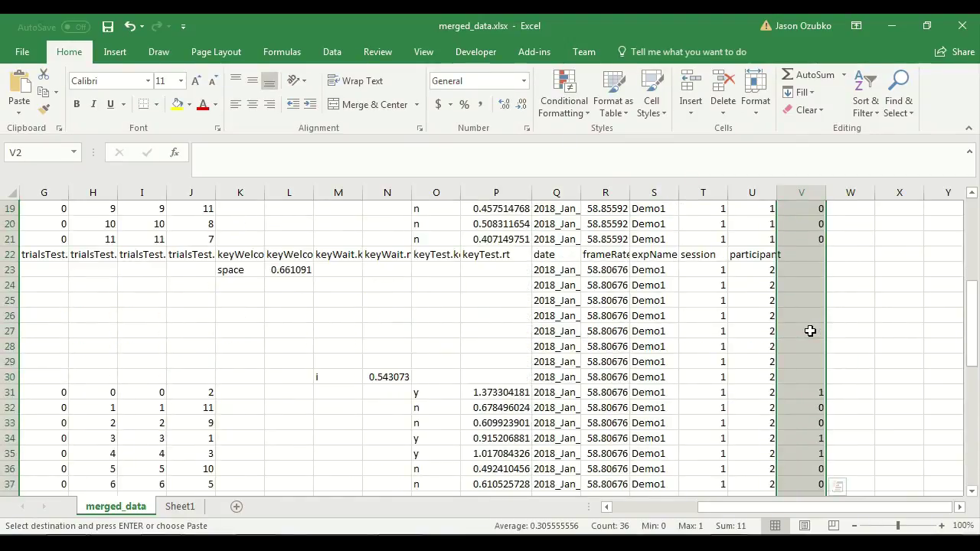
- Paste the V10 IF formula over V2:V63 and compare the scores with the y/n responses in column O, including O31:O42
{"action": "scroll", "coordinate": [810, 330], "scroll_direction": "up", "scroll_amount": 6}
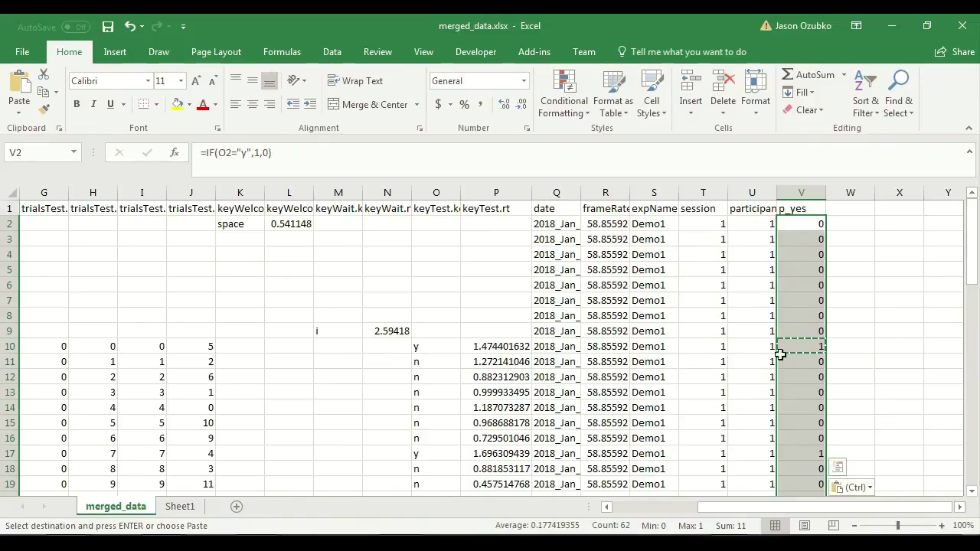
{"action": "left_click", "coordinate": [792, 346]}
{"action": "scroll", "coordinate": [791, 346], "scroll_direction": "down", "scroll_amount": 4}
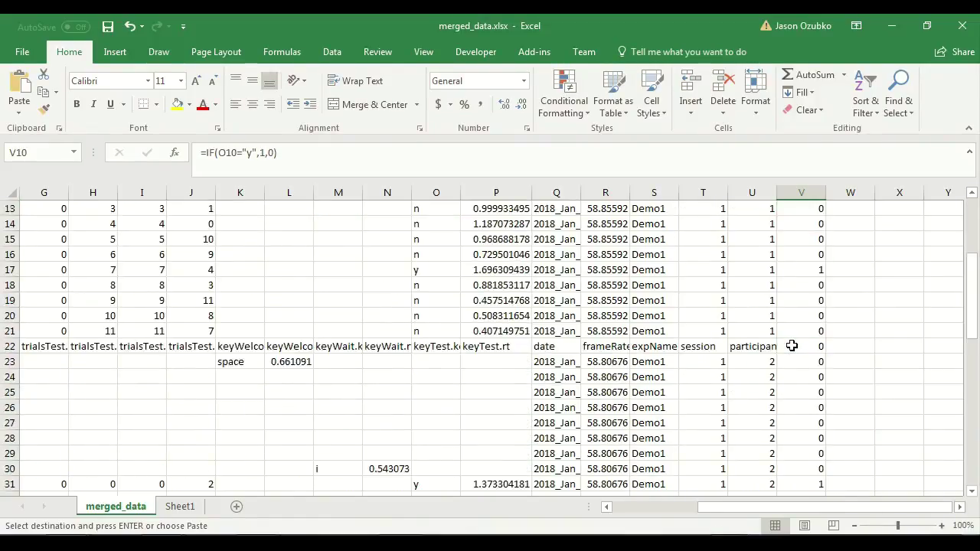
{"action": "scroll", "coordinate": [792, 345], "scroll_direction": "down", "scroll_amount": 4}
{"action": "left_click_drag", "start_coordinate": [794, 300], "coordinate": [438, 465]}
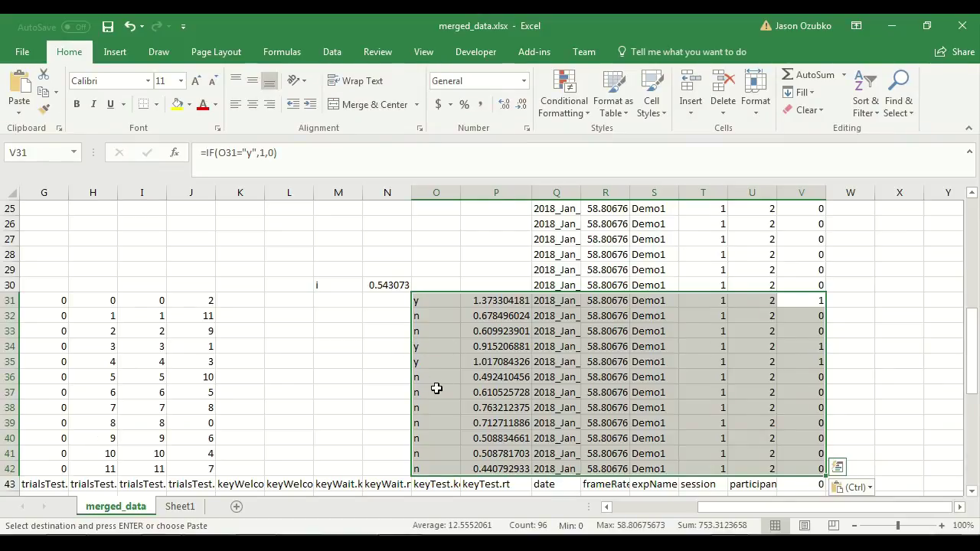
{"action": "scroll", "coordinate": [797, 392], "scroll_direction": "down", "scroll_amount": 10}
{"action": "scroll", "coordinate": [797, 392], "scroll_direction": "up", "scroll_amount": 4}
{"action": "scroll", "coordinate": [797, 392], "scroll_direction": "up", "scroll_amount": 7}
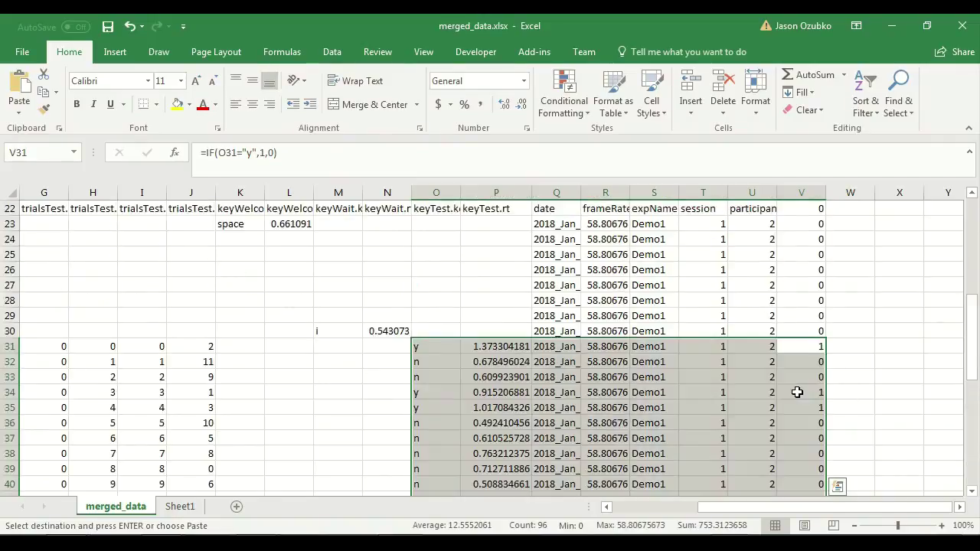
{"action": "scroll", "coordinate": [797, 392], "scroll_direction": "up", "scroll_amount": 7}
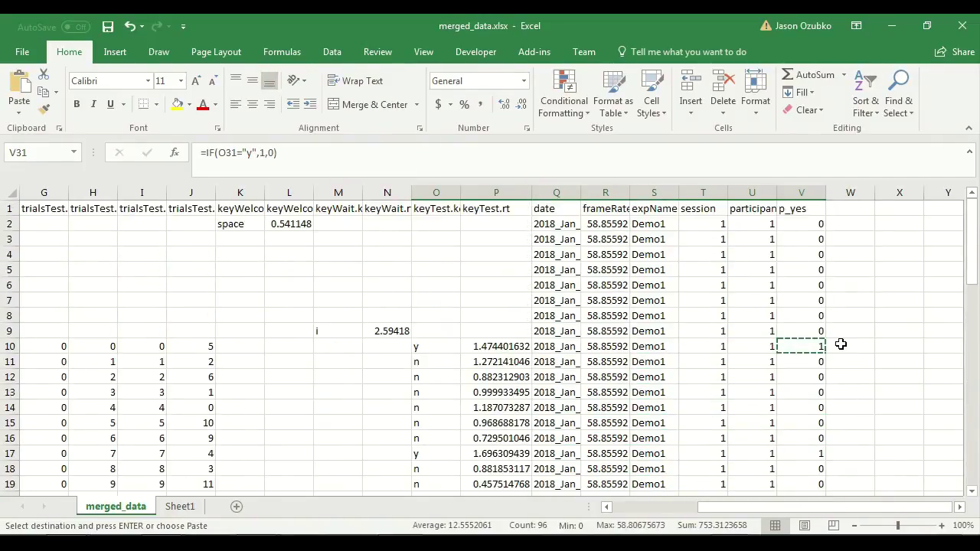
- Examine the p_yes formulas in the non-trial rows V2:V9 and the column O cell that V2 refers to
{"action": "left_click_drag", "start_coordinate": [808, 334], "coordinate": [579, 240]}
{"action": "left_click_drag", "start_coordinate": [441, 237], "coordinate": [230, 221]}
{"action": "left_click_drag", "start_coordinate": [788, 325], "coordinate": [794, 227]}
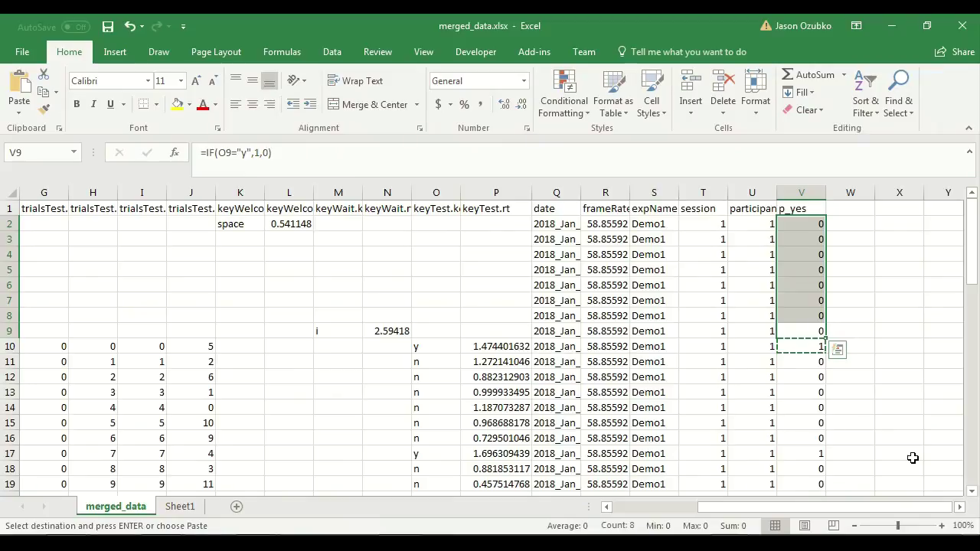
{"action": "key", "text": "Up"}
{"action": "key", "text": "Down"}
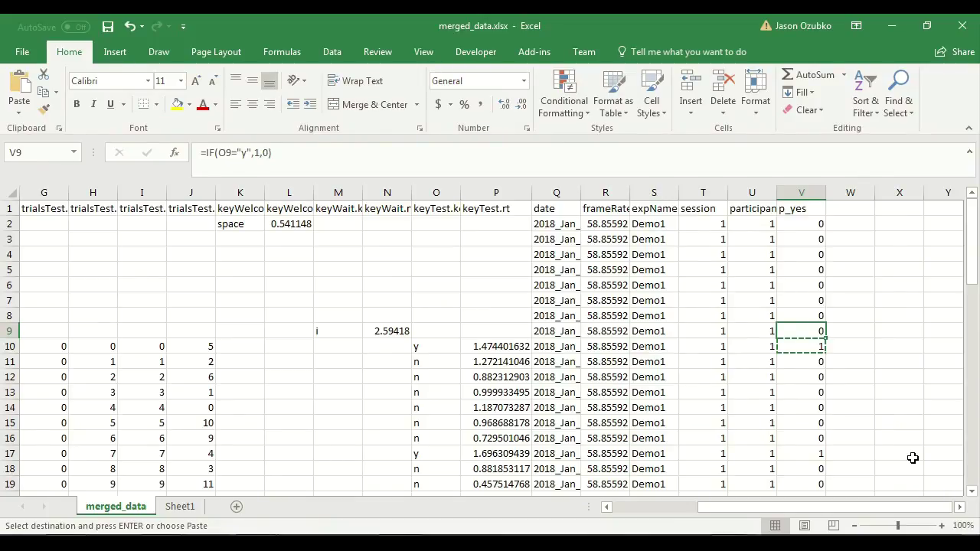
{"action": "left_click", "coordinate": [801, 229]}
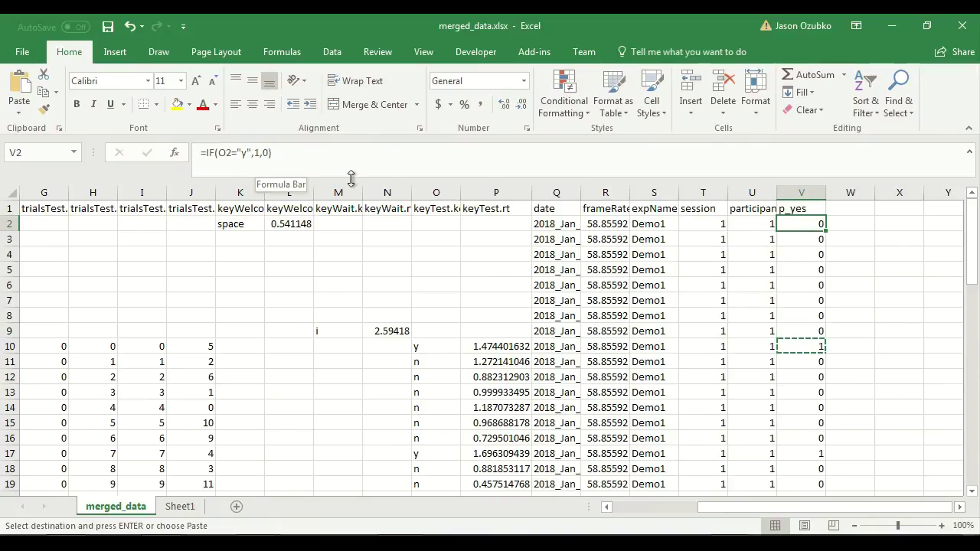
{"action": "left_click", "coordinate": [272, 152]}
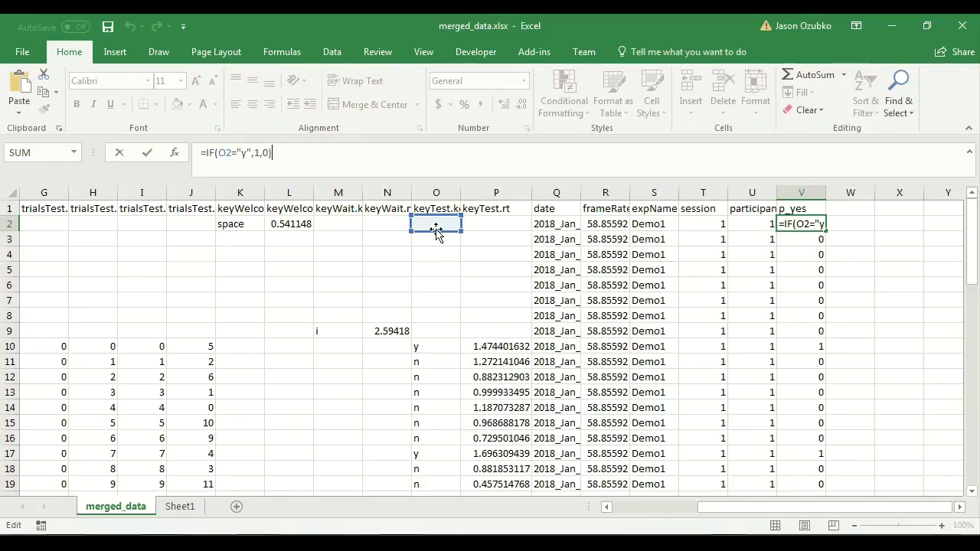
{"action": "left_click", "coordinate": [435, 229]}
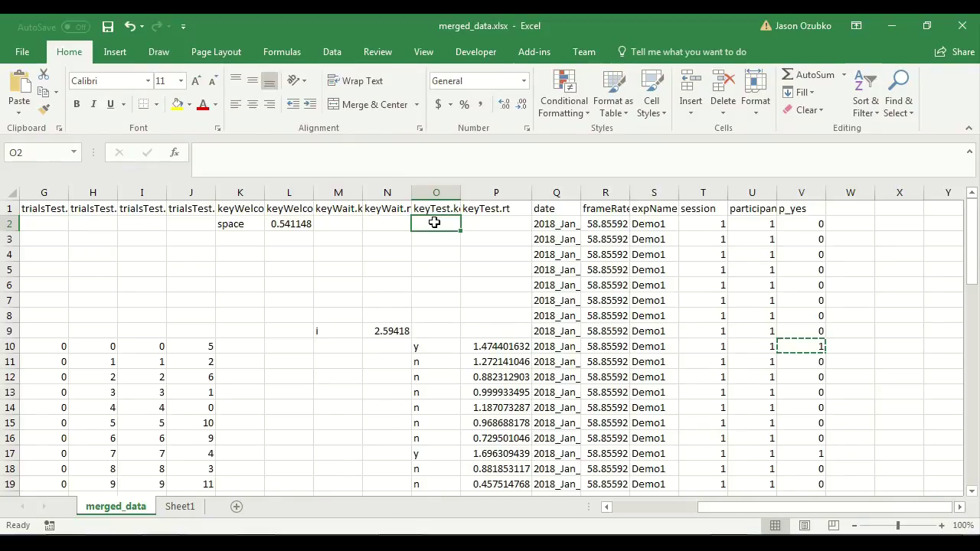
- Compare the trial columns G:J in rows 2 and 10, and inspect row 10's response and reaction time
{"action": "left_click_drag", "start_coordinate": [191, 224], "coordinate": [59, 225]}
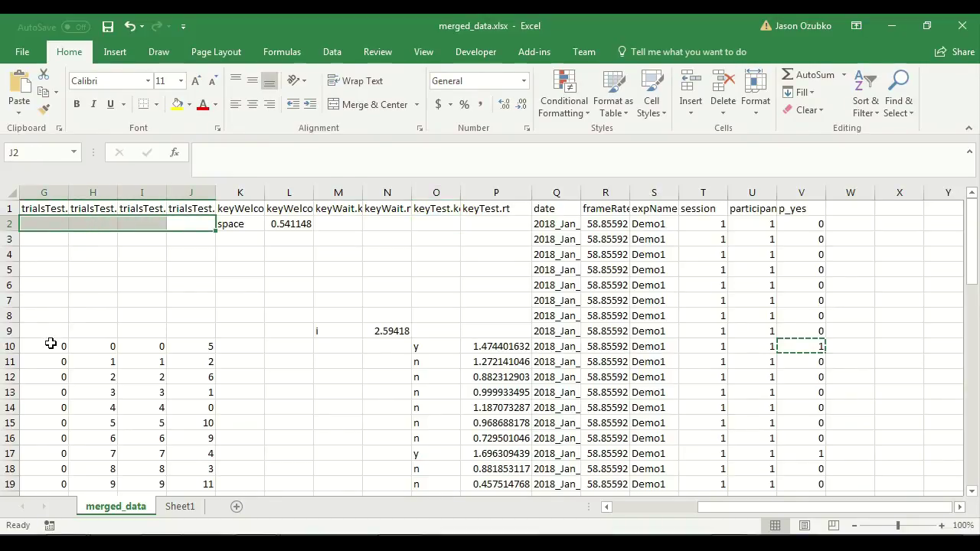
{"action": "left_click_drag", "start_coordinate": [55, 350], "coordinate": [202, 345]}
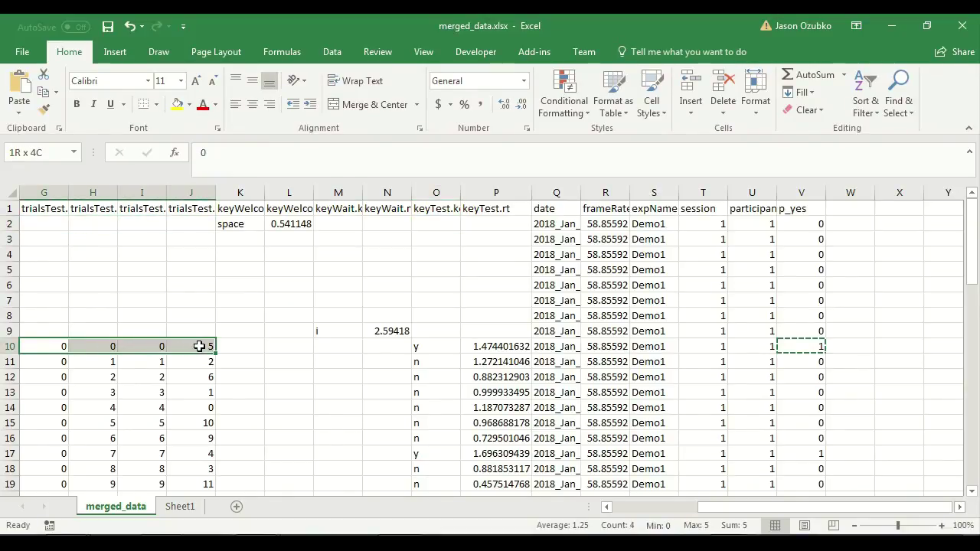
{"action": "left_click", "coordinate": [435, 348]}
{"action": "left_click", "coordinate": [512, 347]}
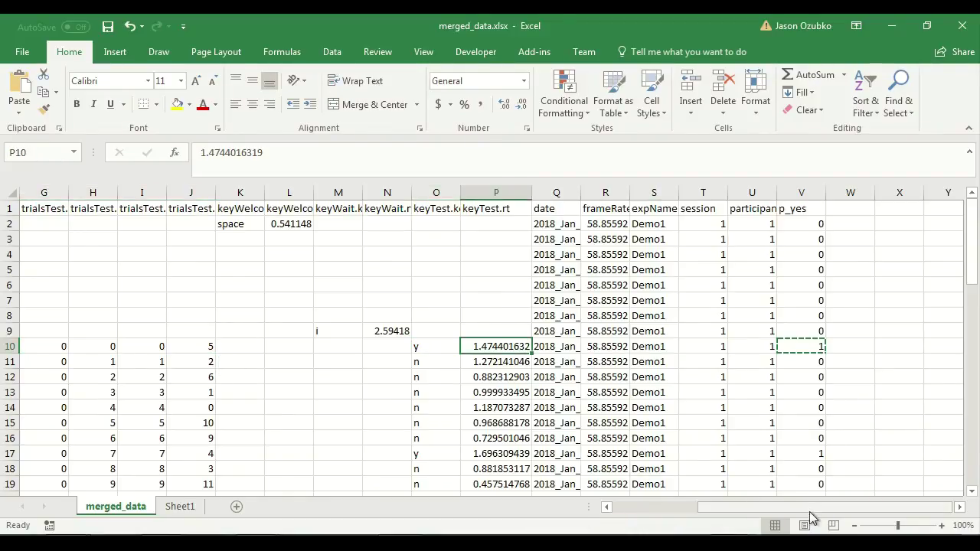
{"action": "mouse_move", "coordinate": [814, 513]}
{"action": "left_mouse_down"}
{"action": "mouse_move", "coordinate": [762, 509]}
{"action": "mouse_move", "coordinate": [831, 511]}
{"action": "left_mouse_up"}
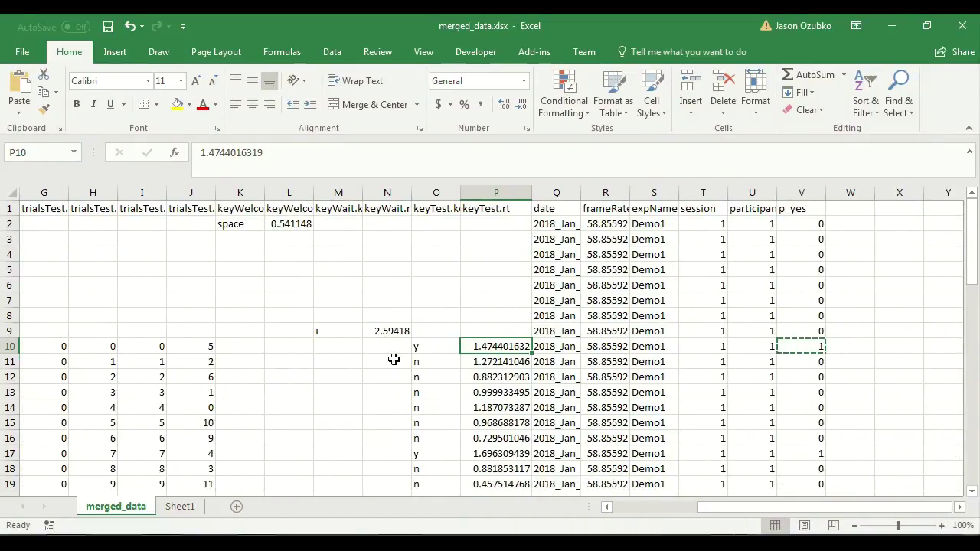
{"action": "left_click", "coordinate": [431, 346]}
{"action": "left_click", "coordinate": [202, 341]}
{"action": "left_click", "coordinate": [148, 343]}
{"action": "left_click", "coordinate": [107, 341]}
{"action": "left_click", "coordinate": [58, 342]}
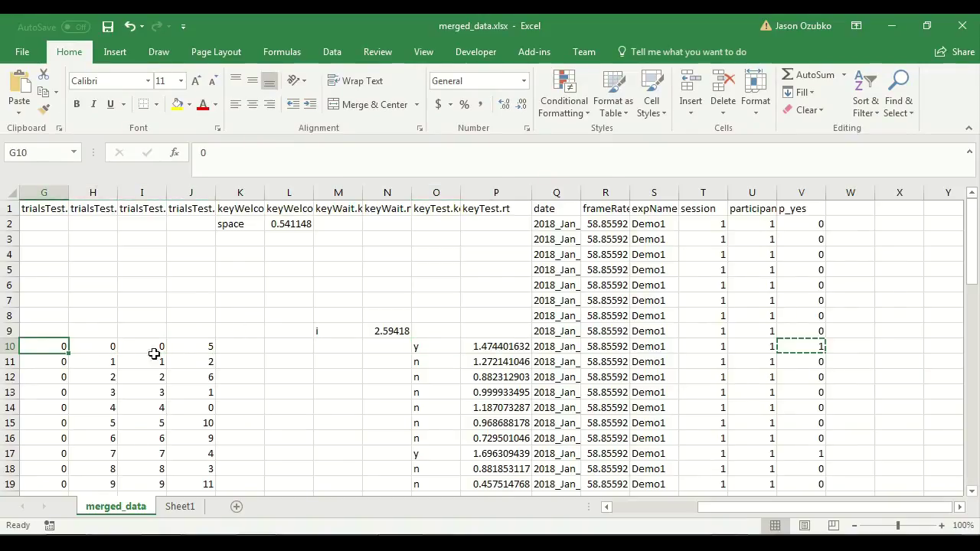
{"action": "left_click", "coordinate": [192, 346]}
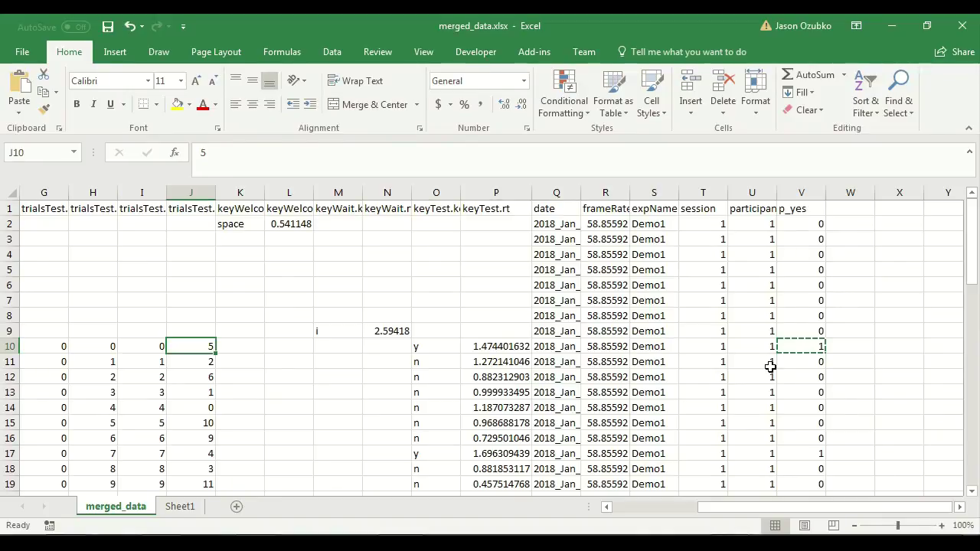
{"action": "left_click", "coordinate": [438, 344]}
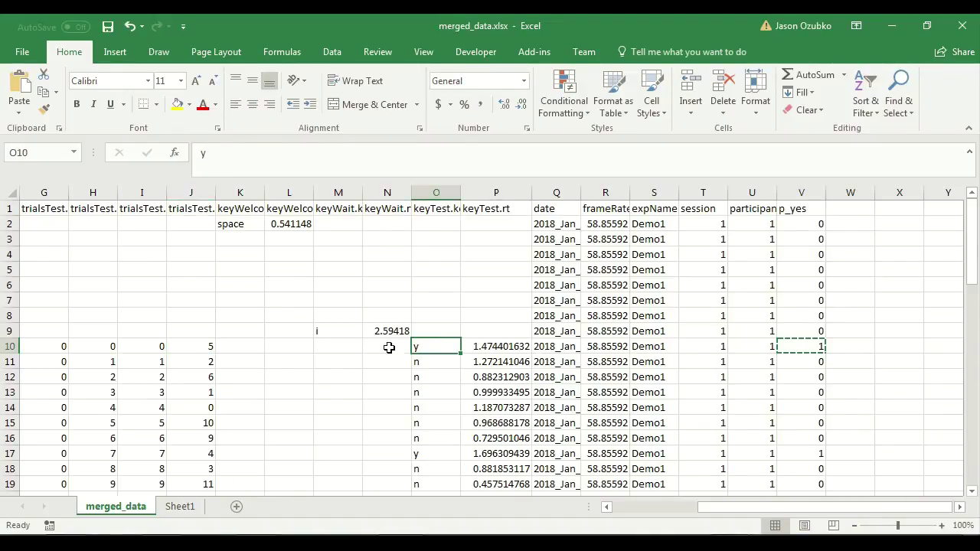
- Examine the trial columns G:J in rows 8 and 9 and the response cell O8
{"action": "left_click_drag", "start_coordinate": [195, 335], "coordinate": [53, 333]}
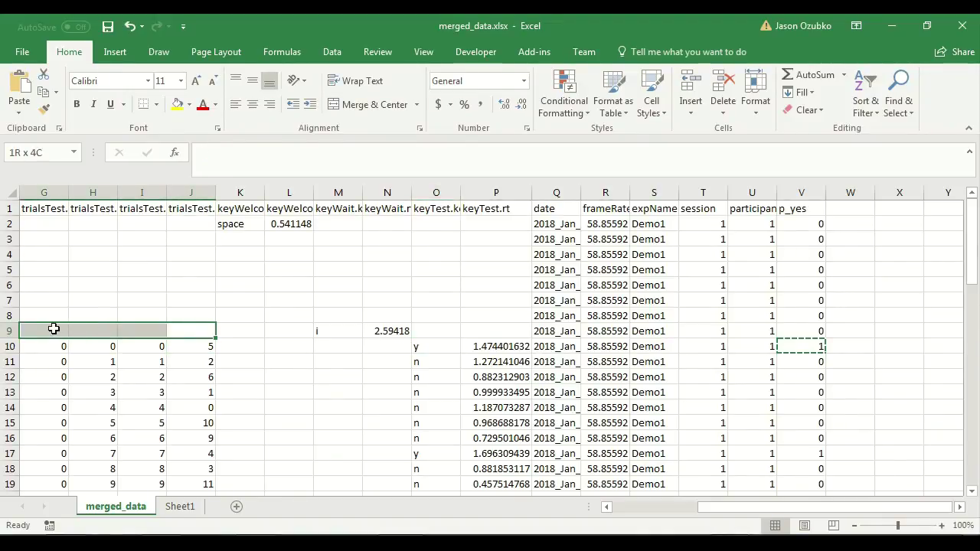
{"action": "left_click", "coordinate": [180, 311]}
{"action": "left_click_drag", "start_coordinate": [127, 318], "coordinate": [65, 317]}
{"action": "left_click", "coordinate": [445, 317]}
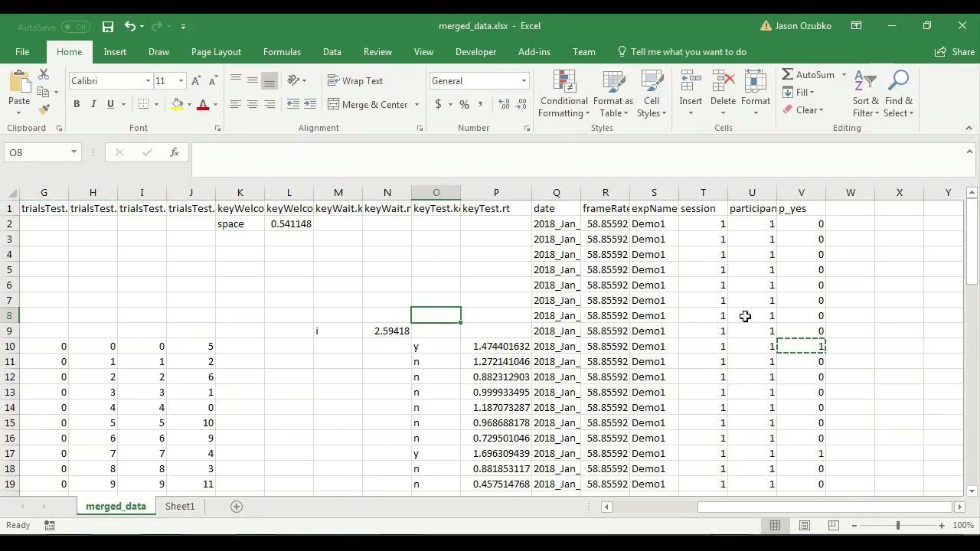
- Replace the formula in V2 with =IF(O2="","",IF(O2="y",1,0)) so rows without a response stay blank
{"action": "key", "text": "Escape"}
{"action": "left_click", "coordinate": [804, 224]}
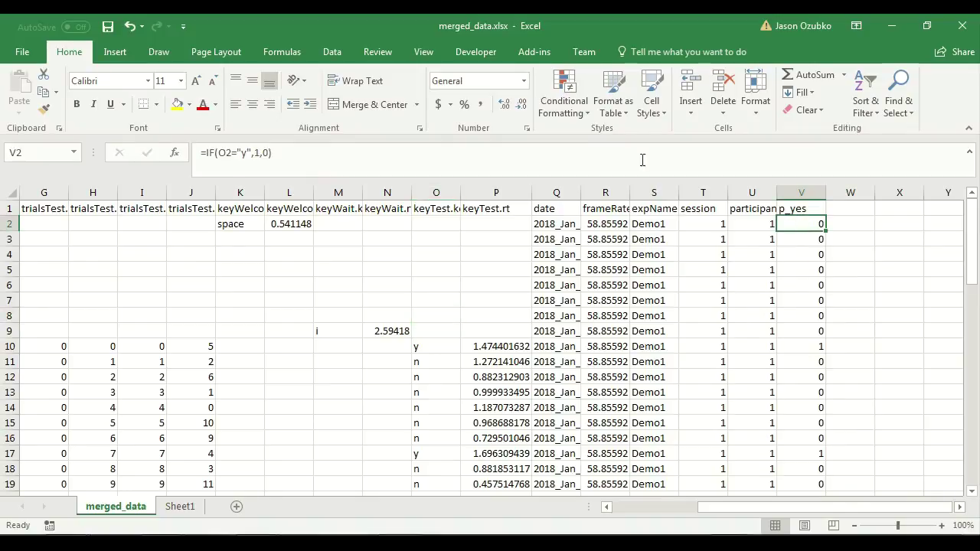
{"action": "key", "text": "Delete"}
{"action": "type", "text": "=if("}
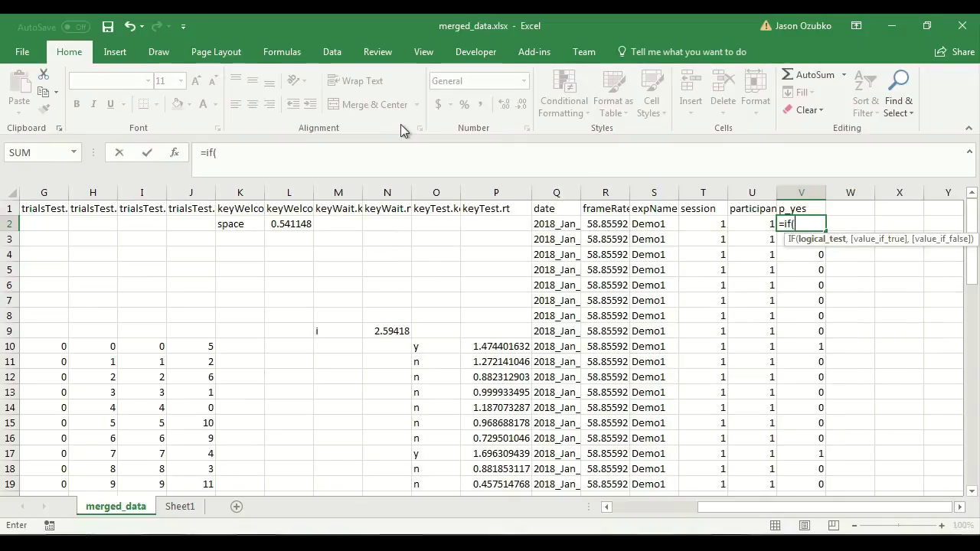
{"action": "left_click", "coordinate": [428, 225]}
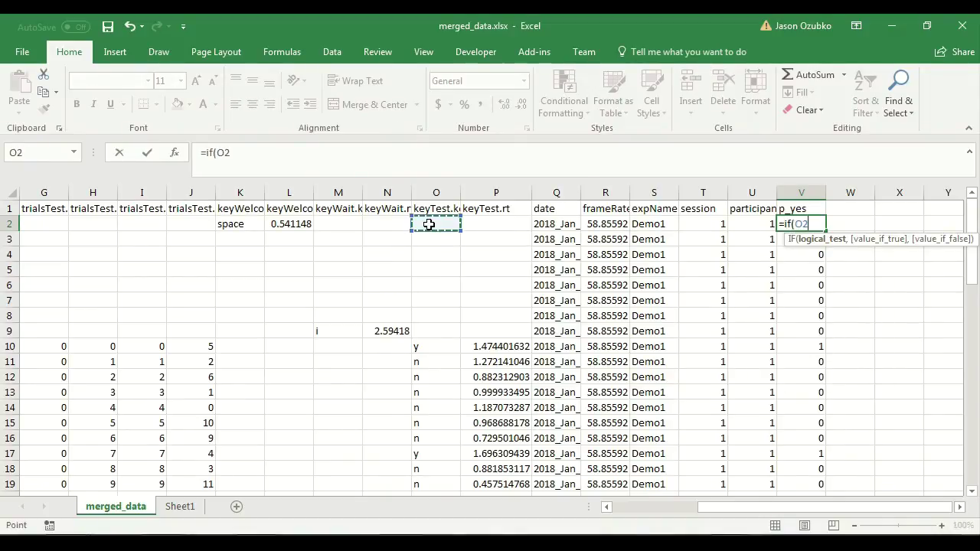
{"action": "type", "text": "="}
{"action": "type", "text": ","}
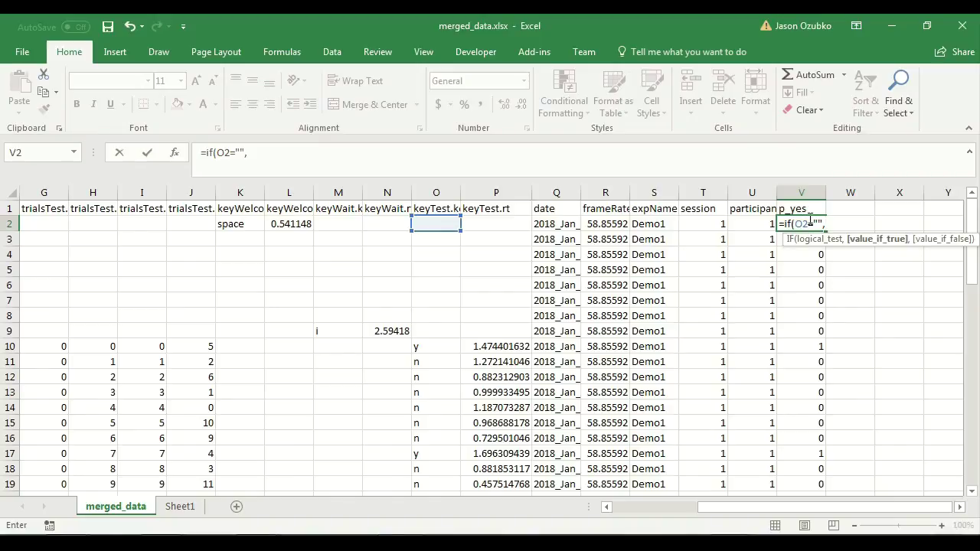
{"action": "type", "text": "\"\","}
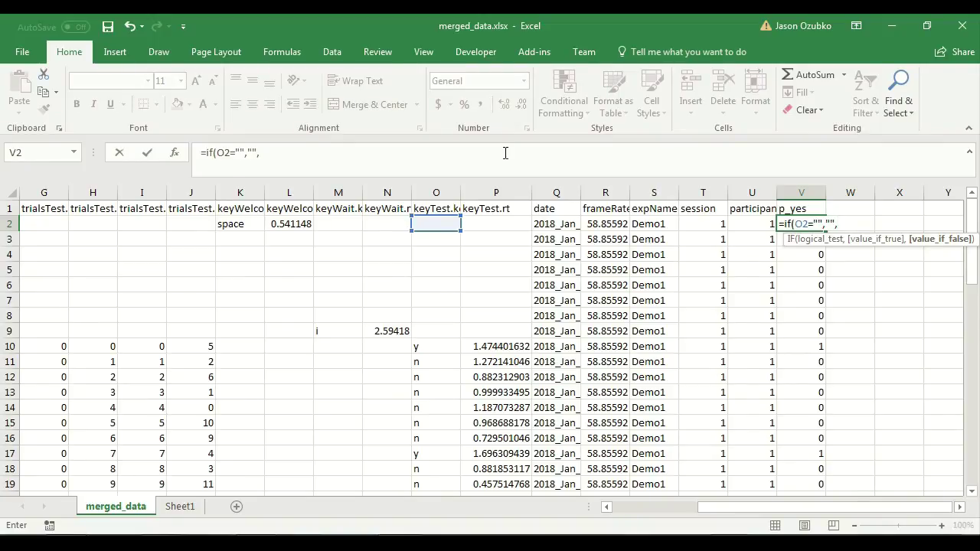
{"action": "type", "text": "if"}
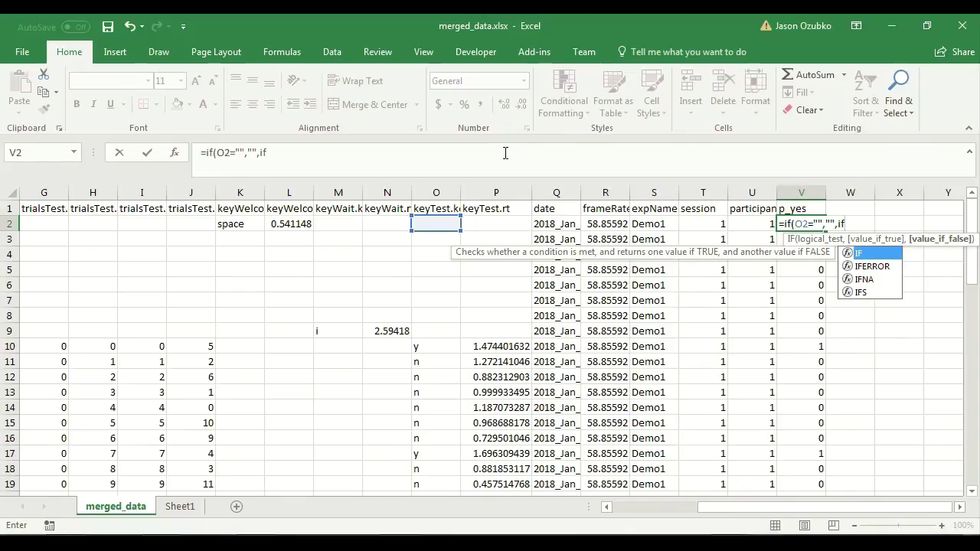
{"action": "type", "text": "("}
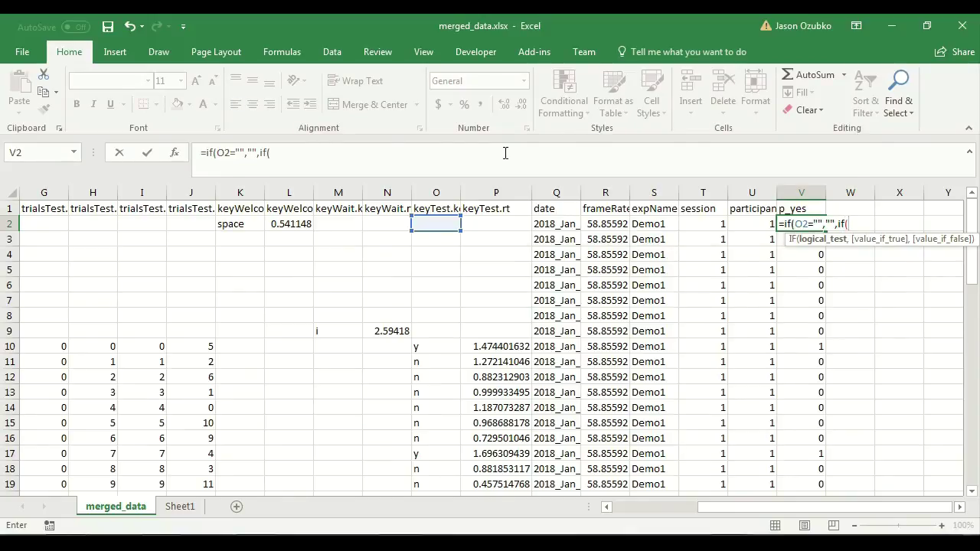
{"action": "left_click", "coordinate": [430, 225]}
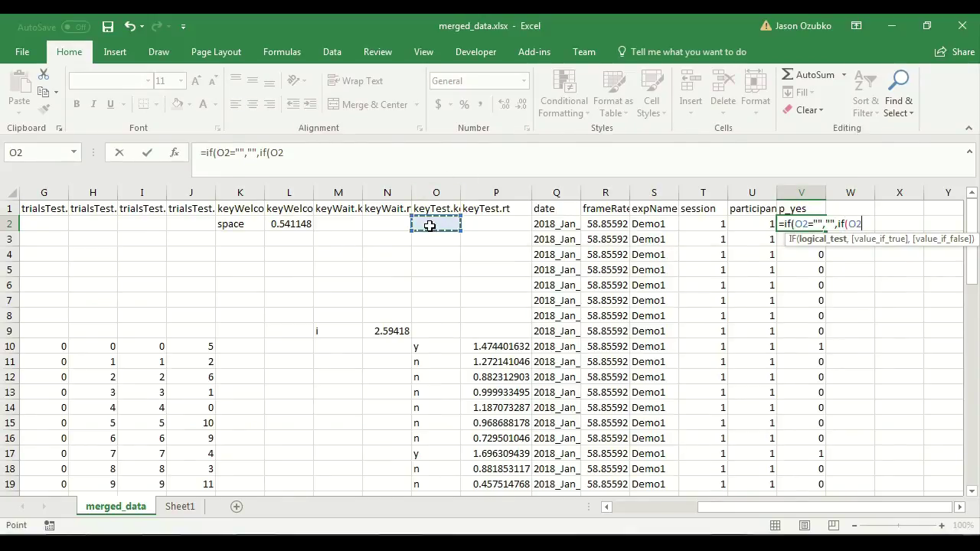
{"action": "type", "text": "=\"y\",1,0"}
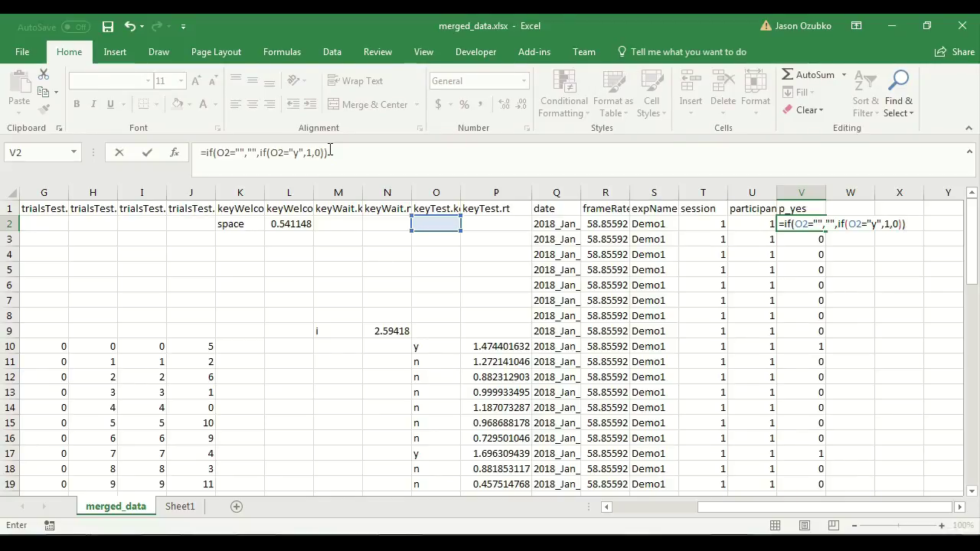
{"action": "key", "text": "Return"}
- Copy the nested IF formula in V2 down through V63 for all participants' rows
{"action": "key", "text": "Up"}
{"action": "key", "text": "ctrl+c"}
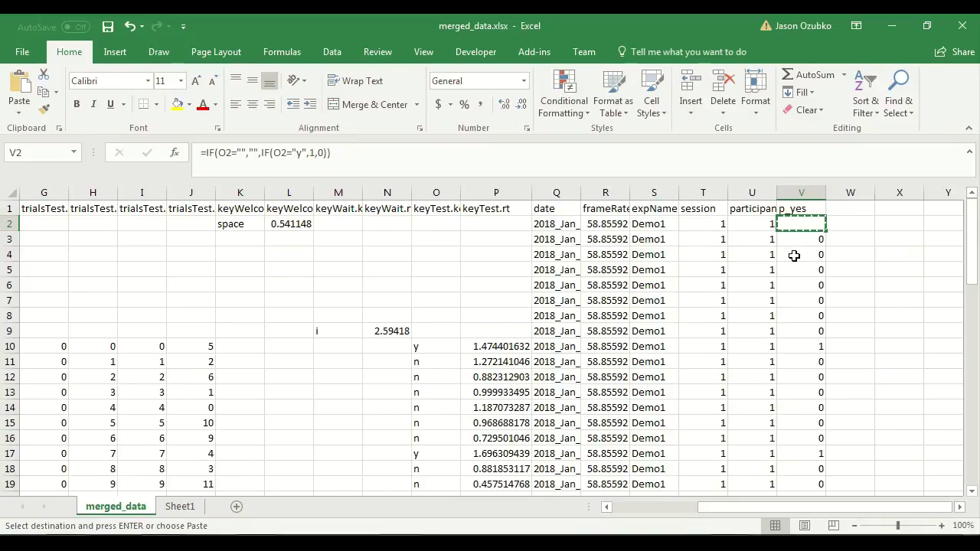
{"action": "scroll", "coordinate": [794, 253], "scroll_direction": "down", "scroll_amount": 17}
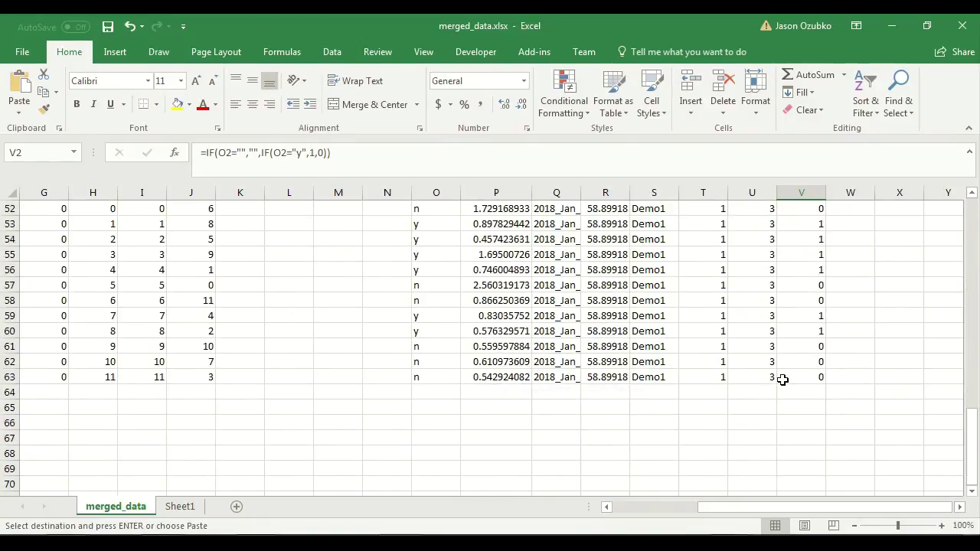
{"action": "left_click", "coordinate": [790, 377], "text": "shift"}
{"action": "key", "text": "ctrl+v"}
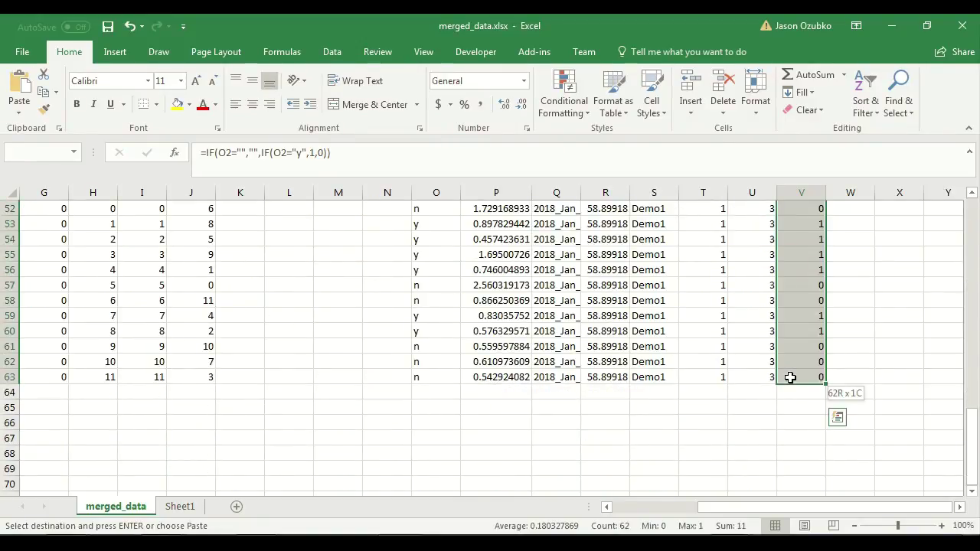
{"action": "scroll", "coordinate": [790, 378], "scroll_direction": "up", "scroll_amount": 8}
{"action": "scroll", "coordinate": [790, 378], "scroll_direction": "up", "scroll_amount": 9}
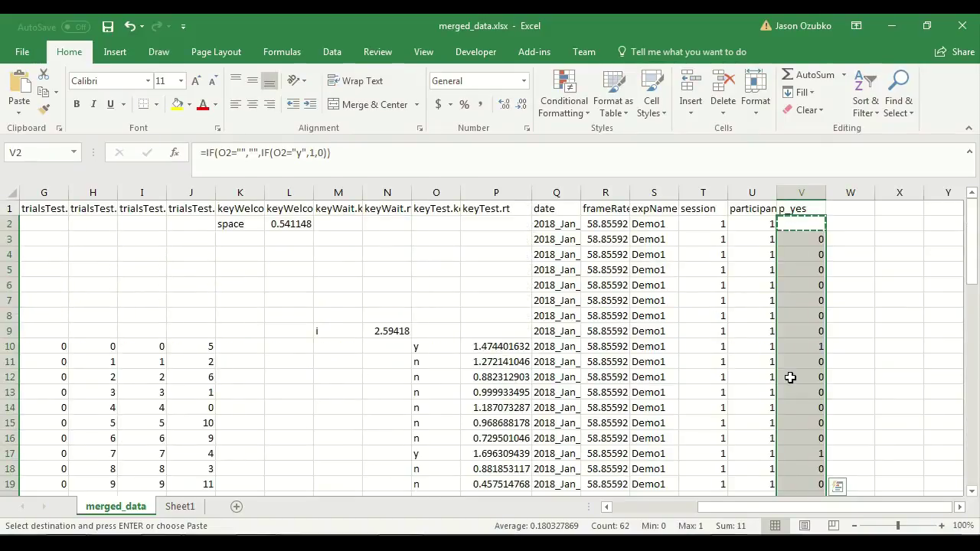
{"action": "key", "text": "ctrl+v"}
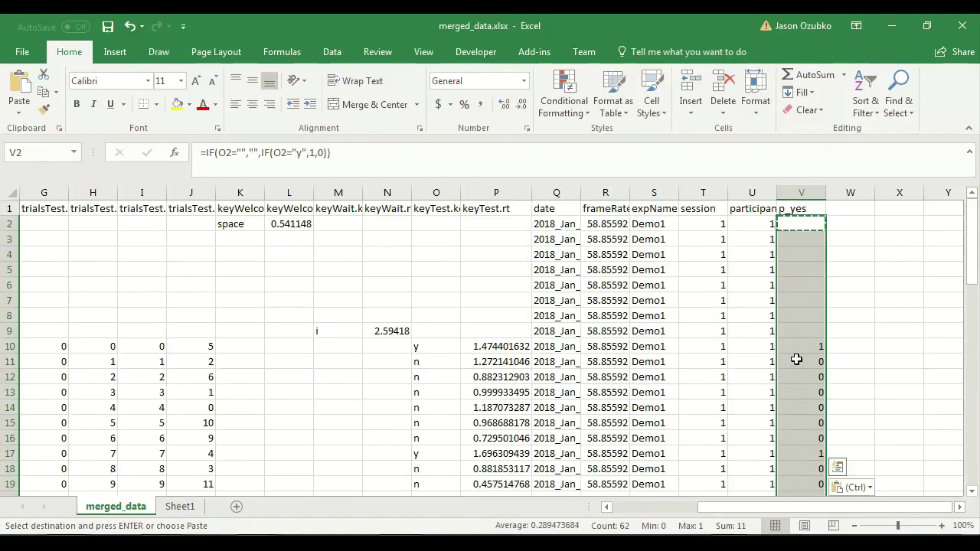
- Check the nested IF formulas in non-trial rows V2:V9 and in participant 2's trial rows, starting at V31
{"action": "left_click", "coordinate": [803, 223]}
{"action": "left_click", "coordinate": [799, 257]}
{"action": "left_click", "coordinate": [798, 301]}
{"action": "left_click", "coordinate": [798, 329]}
{"action": "left_click", "coordinate": [800, 310]}
{"action": "left_click", "coordinate": [801, 268]}
{"action": "left_click", "coordinate": [798, 238]}
{"action": "scroll", "coordinate": [798, 238], "scroll_direction": "down", "scroll_amount": 5}
{"action": "scroll", "coordinate": [797, 237], "scroll_direction": "down", "scroll_amount": 5}
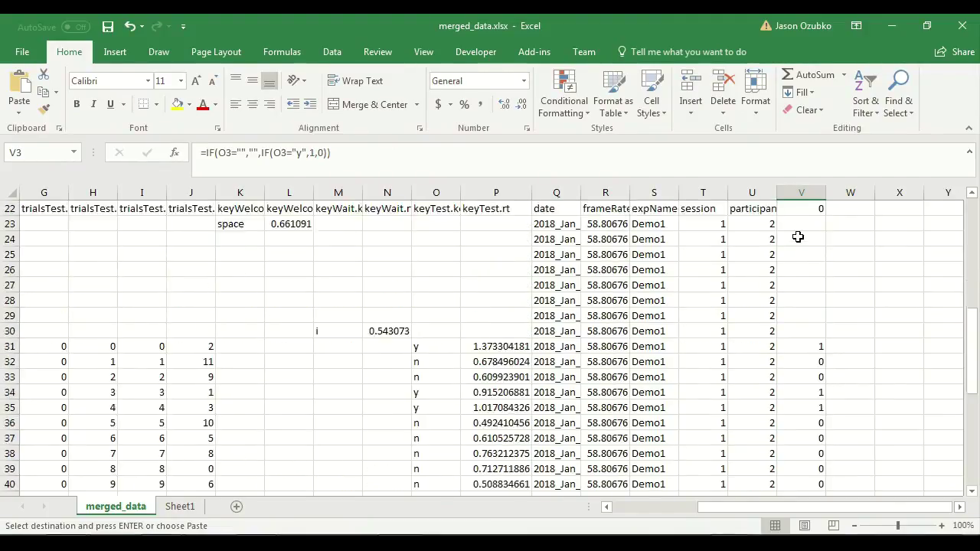
{"action": "scroll", "coordinate": [799, 234], "scroll_direction": "up", "scroll_amount": 1}
{"action": "left_click", "coordinate": [805, 257]}
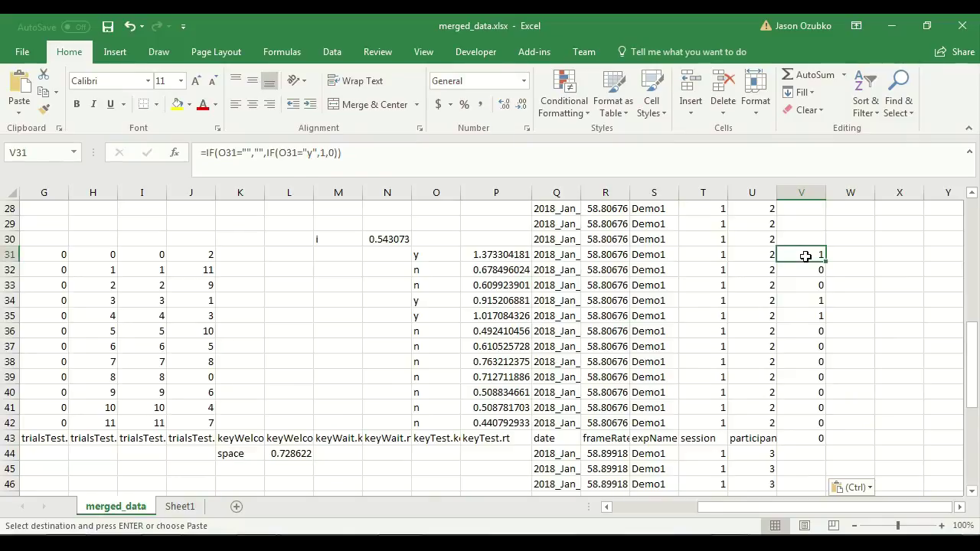
- Check the p_yes scores in participant 3's trial rows and the nested IF formula in V10 for participant 1
{"action": "scroll", "coordinate": [806, 256], "scroll_direction": "down", "scroll_amount": 10}
{"action": "scroll", "coordinate": [805, 256], "scroll_direction": "up", "scroll_amount": 2}
{"action": "scroll", "coordinate": [805, 257], "scroll_direction": "up", "scroll_amount": 2}
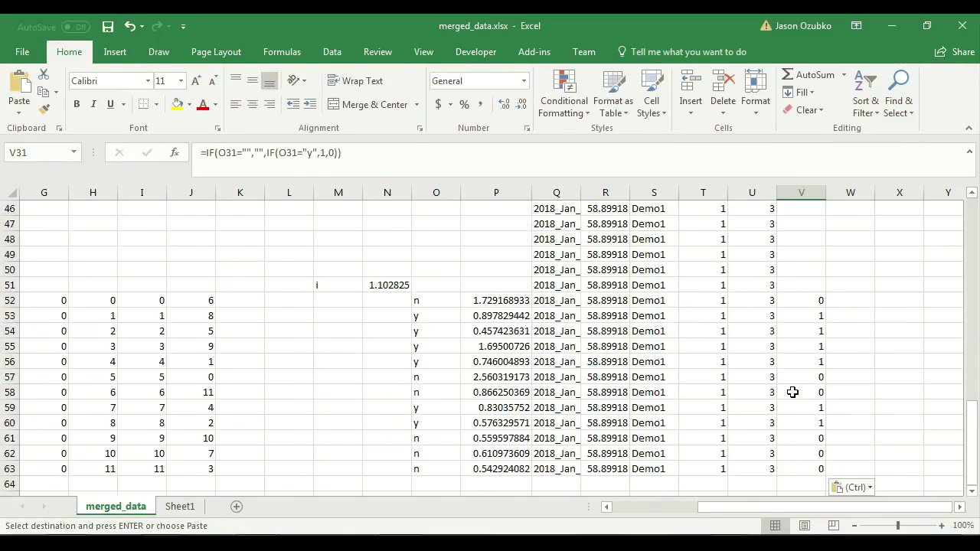
{"action": "scroll", "coordinate": [796, 392], "scroll_direction": "up", "scroll_amount": 15}
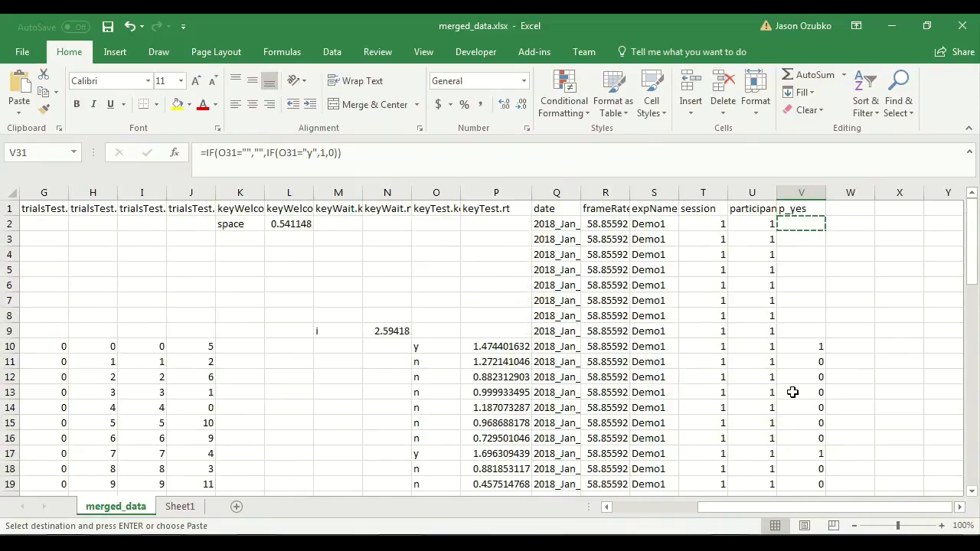
{"action": "scroll", "coordinate": [792, 392], "scroll_direction": "down", "scroll_amount": 2}
{"action": "left_click", "coordinate": [802, 257]}
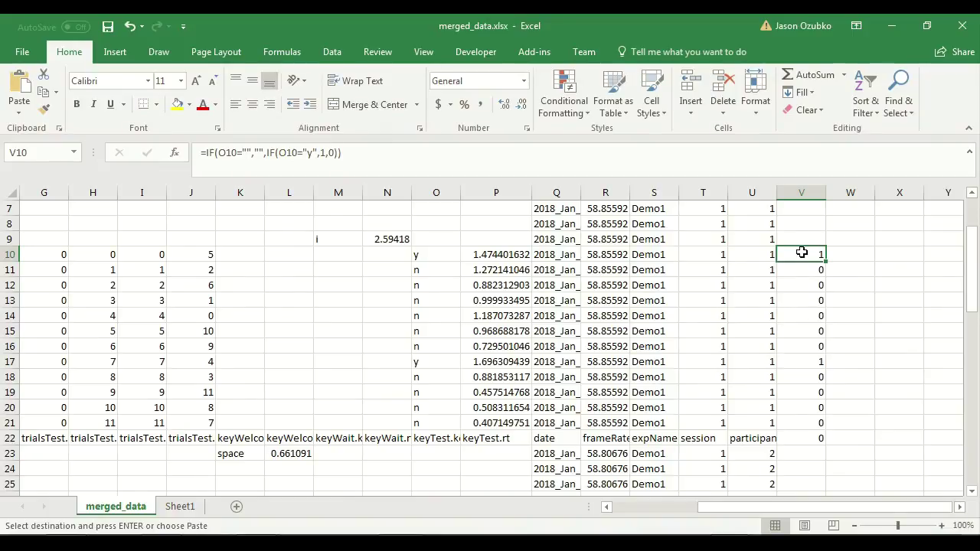
- Review the nested IF formula in V2 and the O2 response cell it refers to
{"action": "scroll", "coordinate": [801, 253], "scroll_direction": "up", "scroll_amount": 2}
{"action": "left_click", "coordinate": [801, 223]}
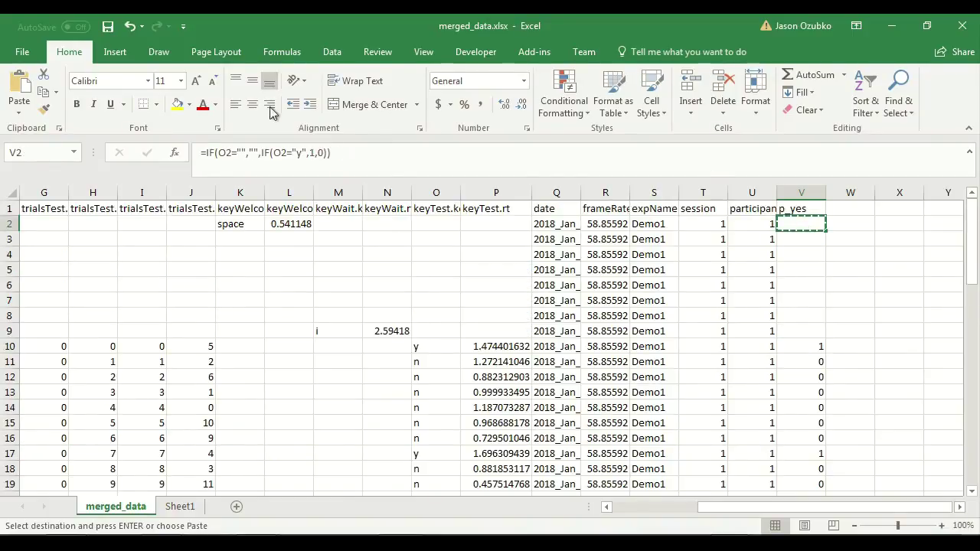
{"action": "left_click", "coordinate": [215, 150]}
{"action": "left_click", "coordinate": [367, 152]}
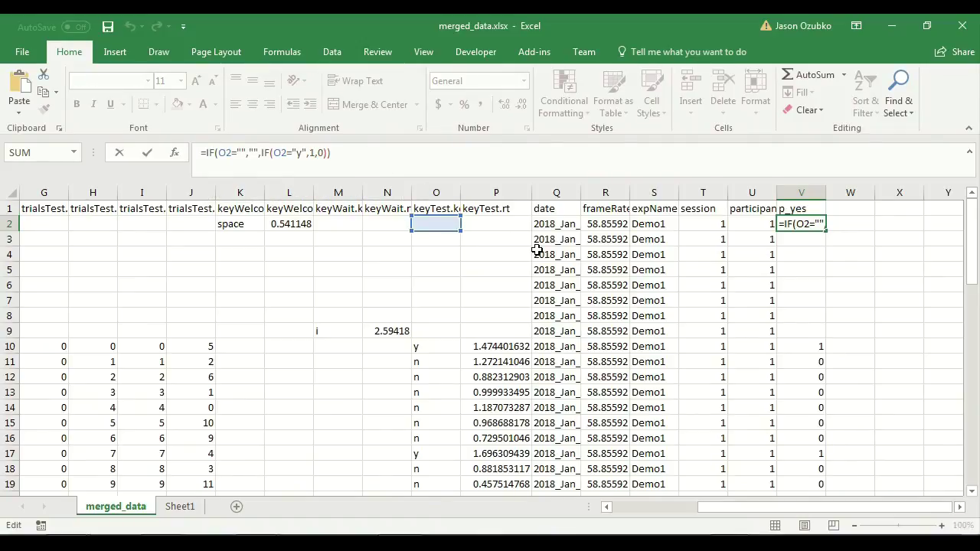
{"action": "key", "text": "ctrl+Return"}
{"action": "key", "text": "ctrl+v"}
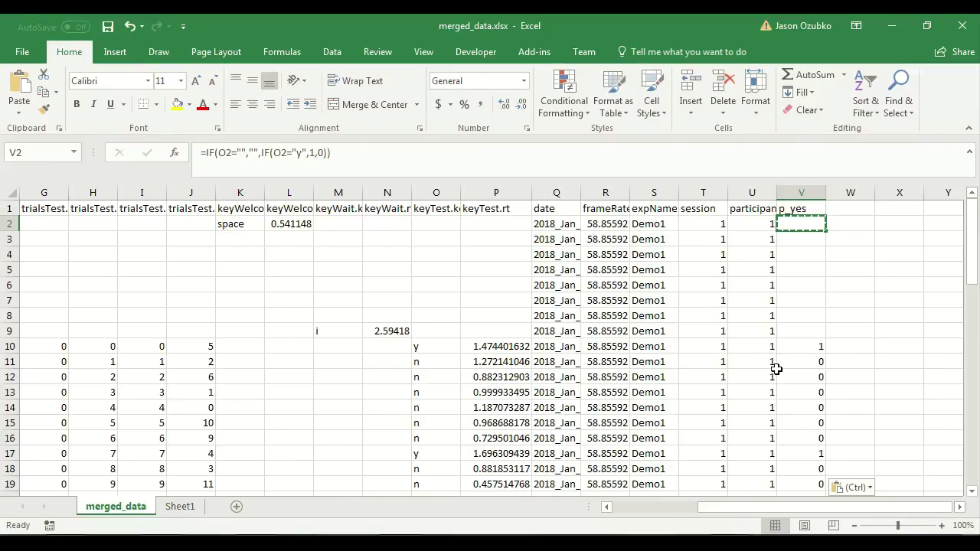
- Examine the average p_yes per participant in the blue, green and None columns of the pivot table on Sheet1
{"action": "left_click", "coordinate": [180, 506]}
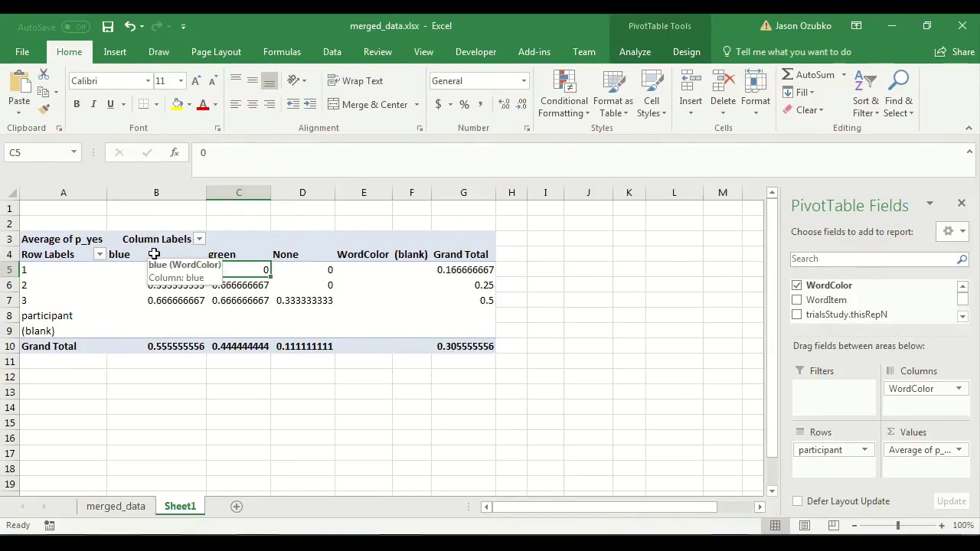
{"action": "left_click_drag", "start_coordinate": [166, 271], "coordinate": [164, 347]}
{"action": "left_click_drag", "start_coordinate": [230, 272], "coordinate": [227, 346]}
{"action": "left_click_drag", "start_coordinate": [306, 268], "coordinate": [303, 361]}
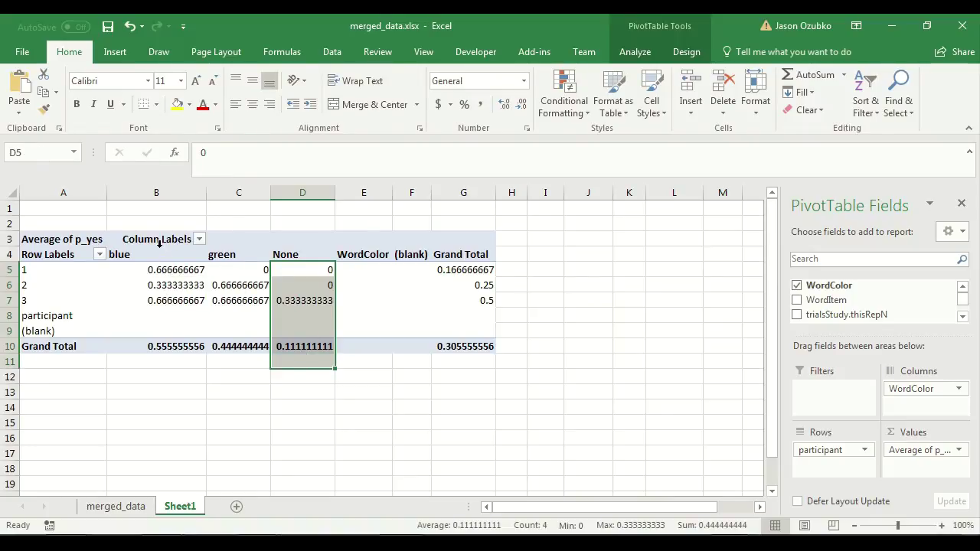
{"action": "left_click_drag", "start_coordinate": [159, 247], "coordinate": [234, 311]}
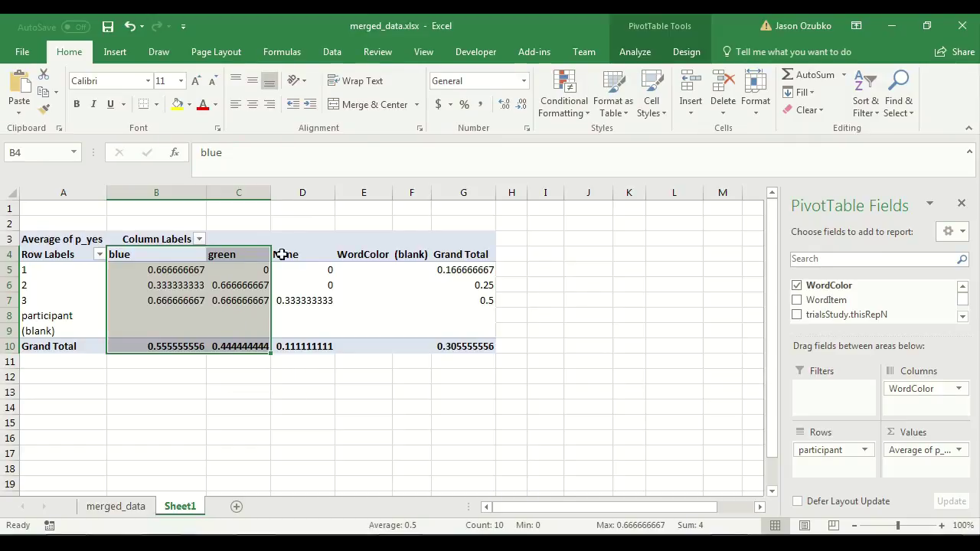
{"action": "left_click_drag", "start_coordinate": [300, 255], "coordinate": [294, 340]}
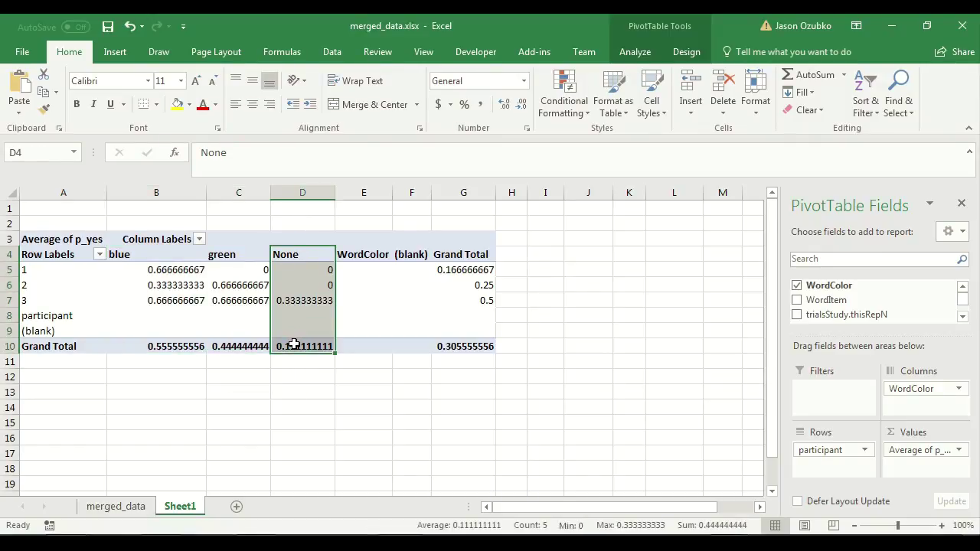
{"action": "left_click", "coordinate": [221, 378]}
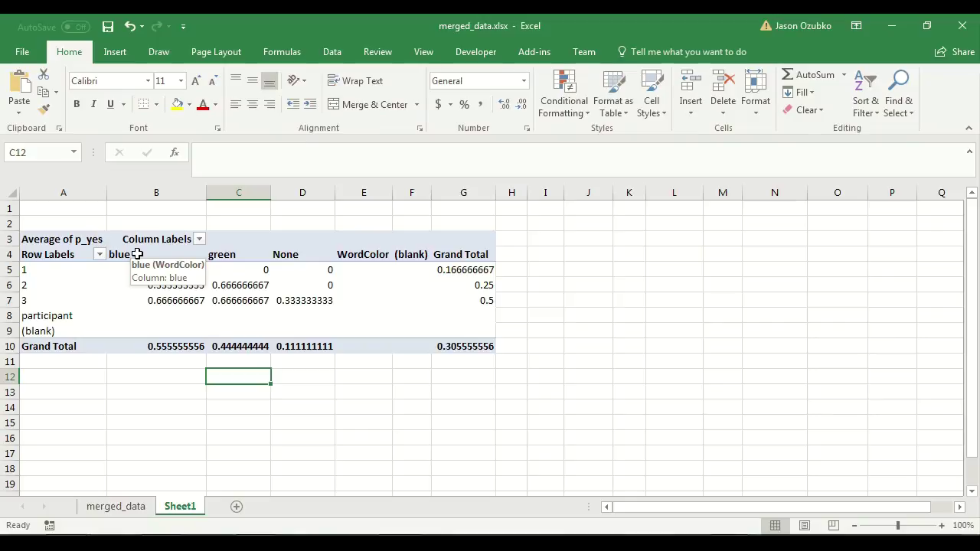
{"action": "left_click", "coordinate": [291, 255]}
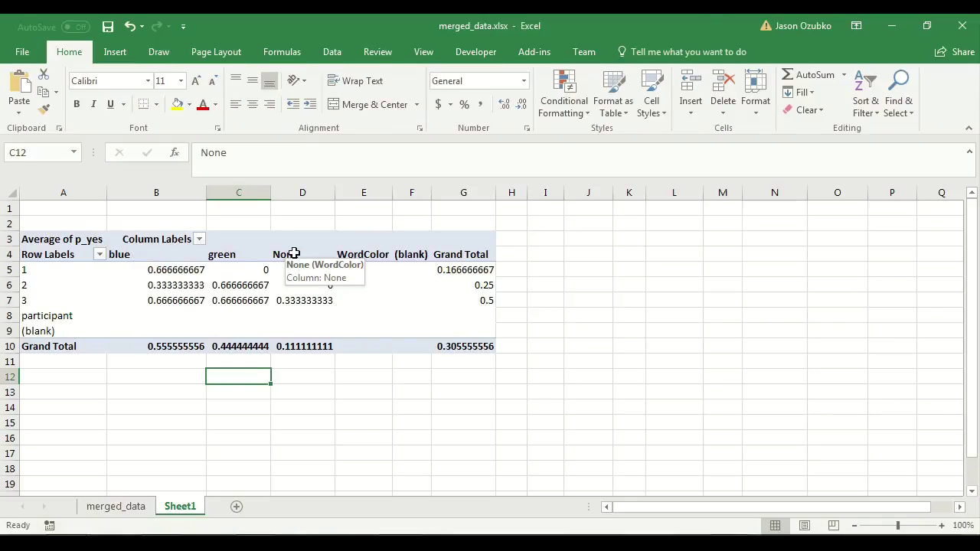
- Check the WordColor values of participant 1's study trials in A3:A8 of the merged_data sheet
{"action": "left_click", "coordinate": [104, 507]}
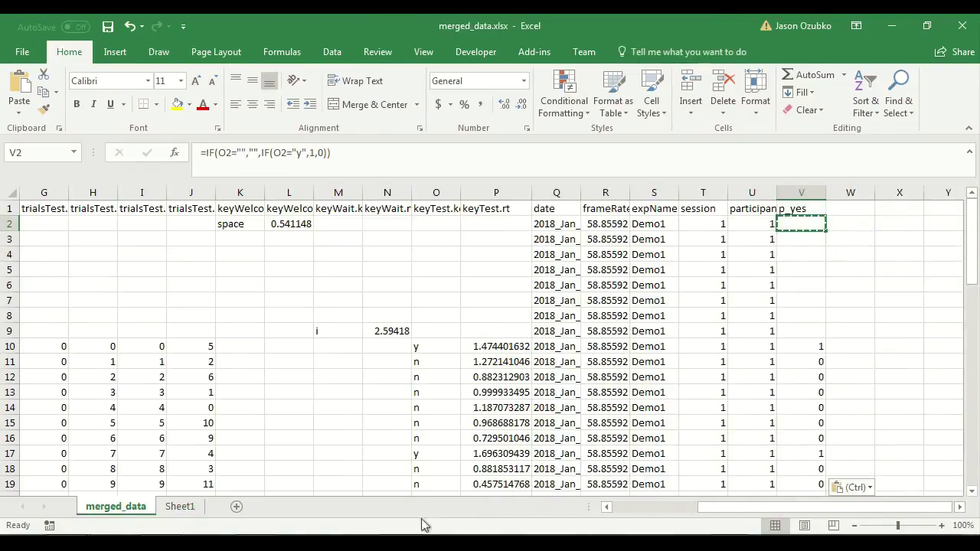
{"action": "scroll", "coordinate": [800, 485], "scroll_direction": "left", "scroll_amount": 3}
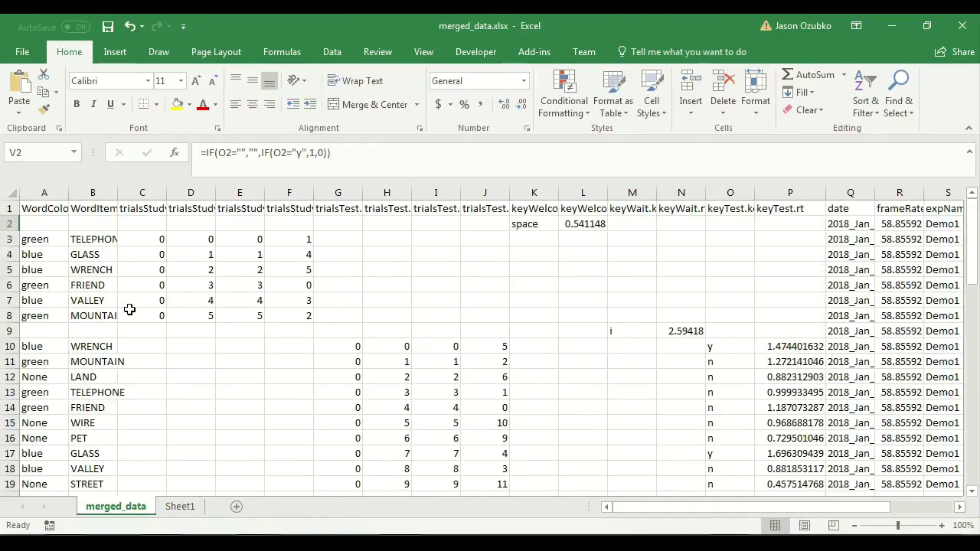
{"action": "scroll", "coordinate": [130, 310], "scroll_direction": "down", "scroll_amount": 1}
{"action": "scroll", "coordinate": [131, 310], "scroll_direction": "up", "scroll_amount": 1}
{"action": "left_click_drag", "start_coordinate": [36, 241], "coordinate": [43, 316]}
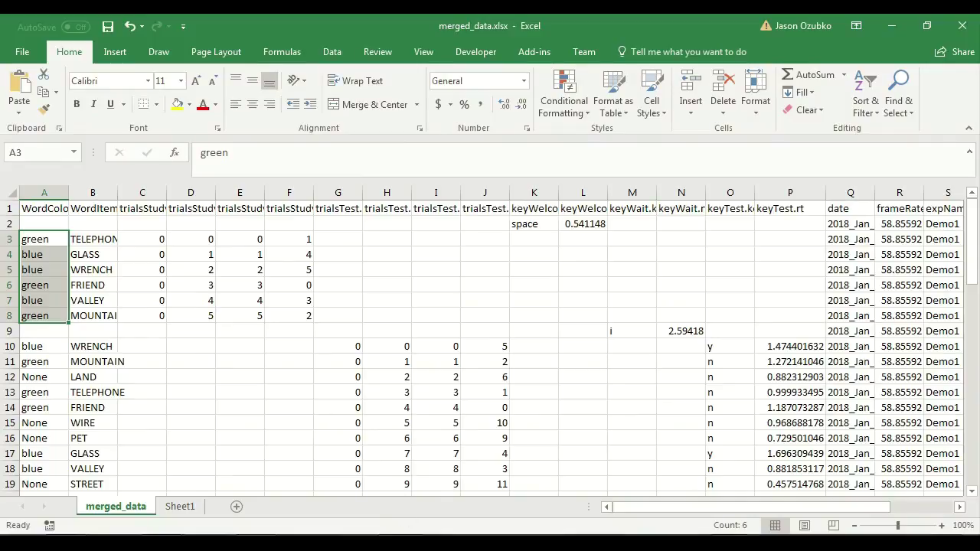
- Switch to File Explorer and open word_stimuli.xlsx from the PsychoPy Demo folder
{"action": "key", "text": "alt+Tab"}
{"action": "left_click", "coordinate": [334, 111]}
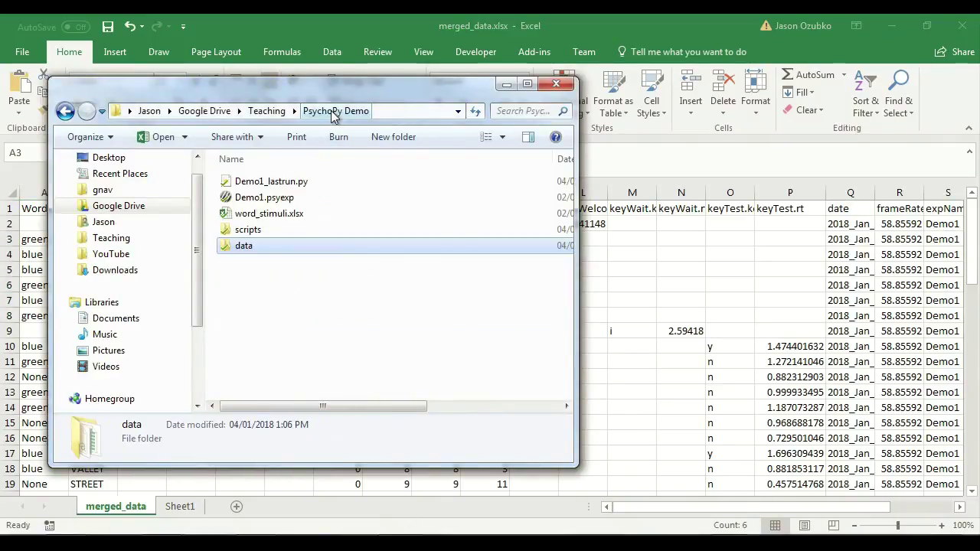
{"action": "double_click", "coordinate": [283, 215]}
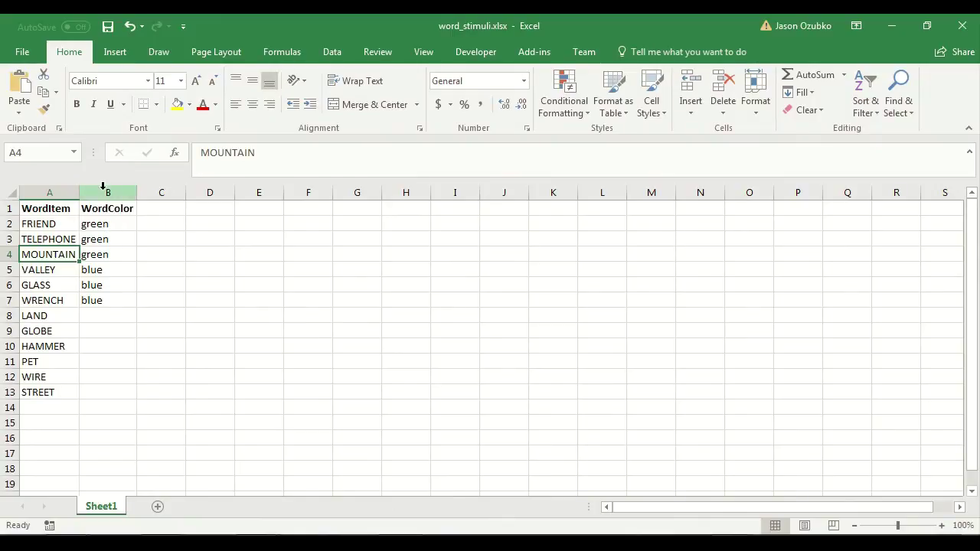
- Insert a new column between WordItem and WordColor and enter OldNew as its header in B1
{"action": "right_click", "coordinate": [102, 186]}
{"action": "left_click", "coordinate": [164, 315]}
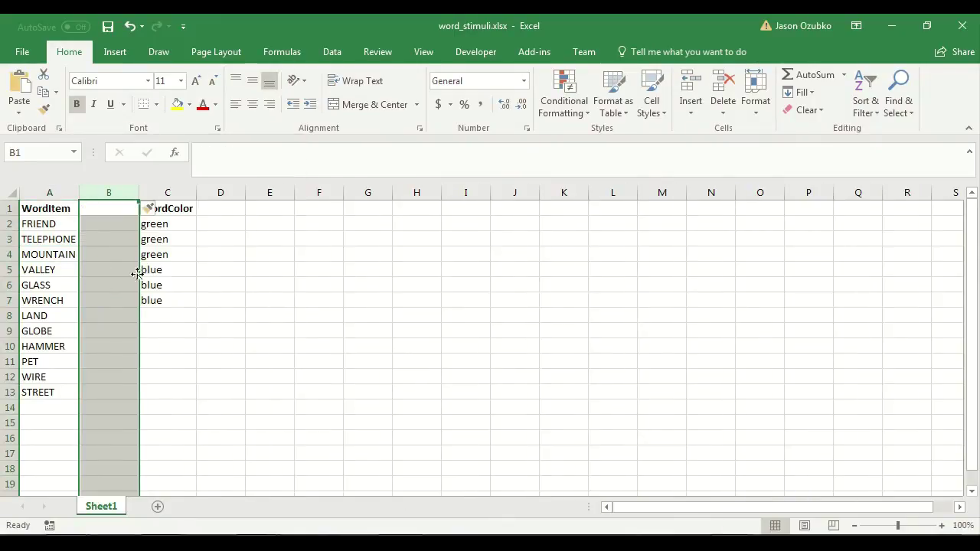
{"action": "left_click", "coordinate": [117, 207]}
{"action": "type", "text": "OldNew"}
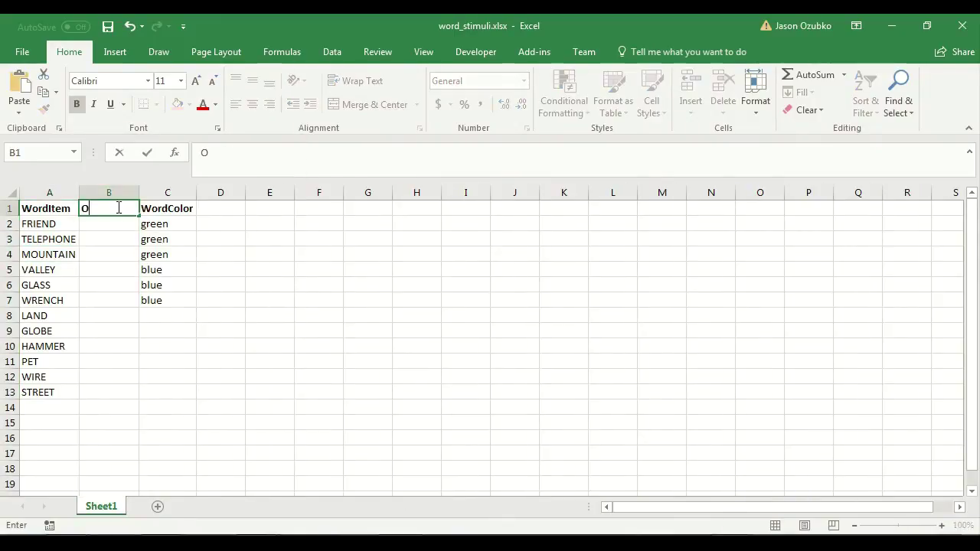
{"action": "key", "text": "Return"}
- Enter Old in B2 and copy it down through B7 for the six coloured words
{"action": "type", "text": "Old"}
{"action": "key", "text": "Return"}
{"action": "key", "text": "Up"}
{"action": "key", "text": "ctrl+c"}
{"action": "key", "text": "shift+Down"}
{"action": "key", "text": "shift+Down"}
{"action": "key", "text": "shift+Down"}
{"action": "key", "text": "shift+Down"}
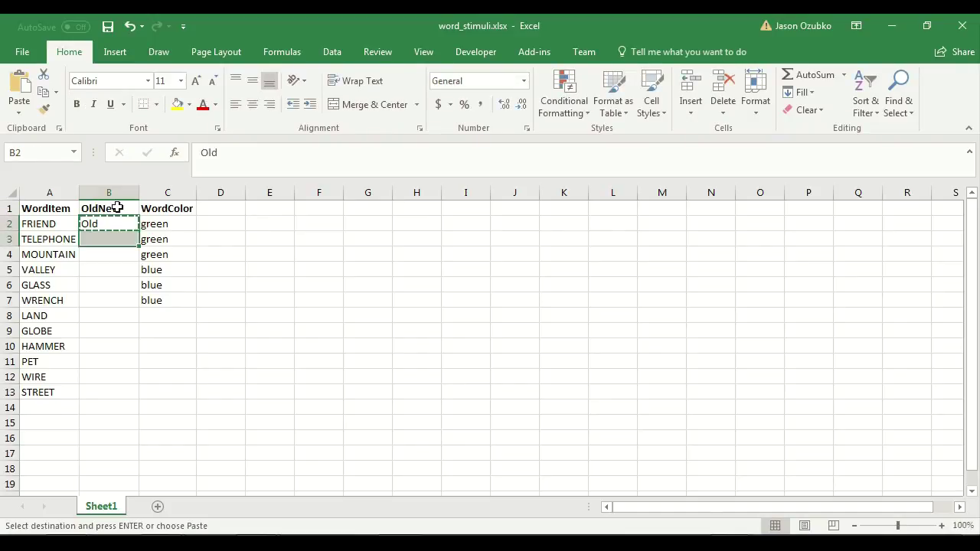
{"action": "key", "text": "shift+Down"}
{"action": "key", "text": "ctrl+v"}
- Fill B8:B13 with New for the six words without a colour and save the workbook
{"action": "key", "text": "Down"}
{"action": "key", "text": "Down"}
{"action": "key", "text": "Down"}
{"action": "key", "text": "Down"}
{"action": "key", "text": "Down"}
{"action": "key", "text": "Down"}
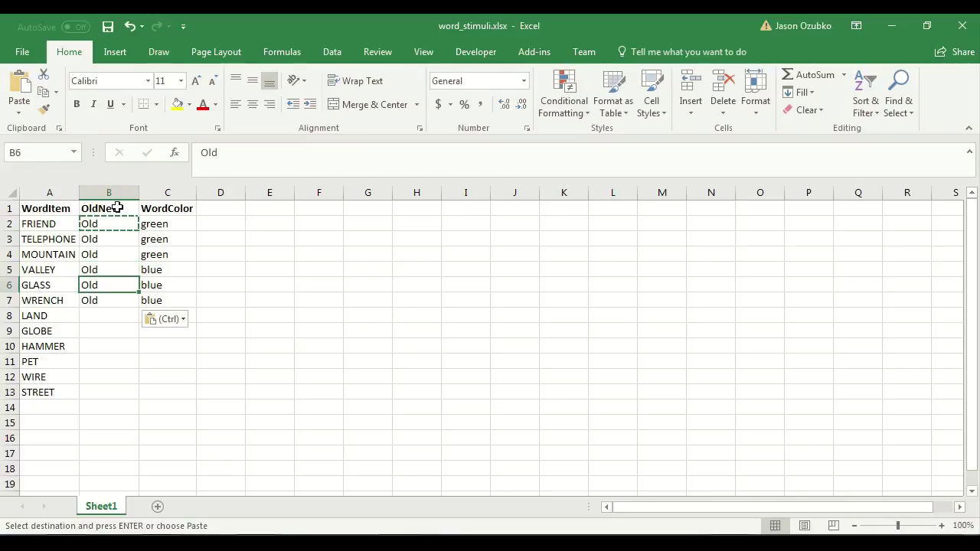
{"action": "type", "text": "New"}
{"action": "key", "text": "Return"}
{"action": "key", "text": "Up"}
{"action": "key", "text": "ctrl+c"}
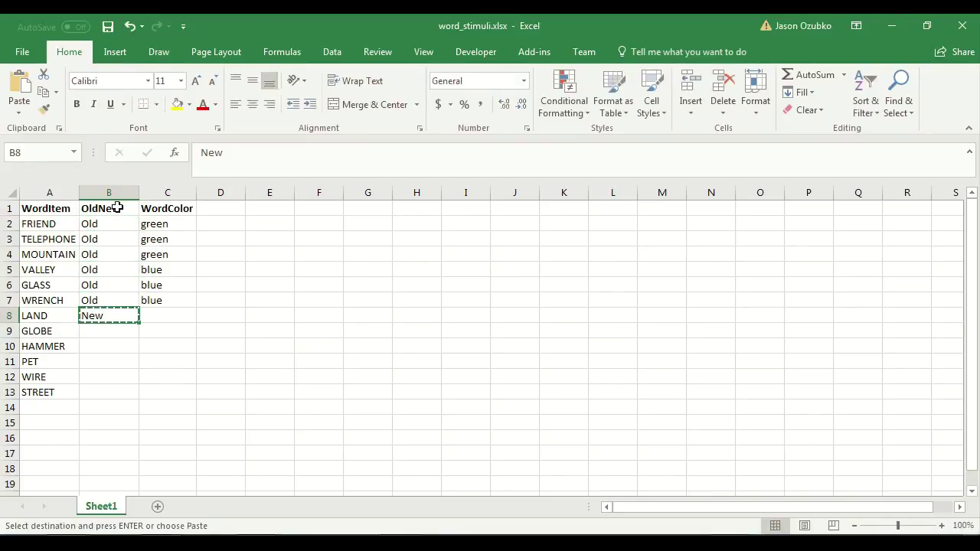
{"action": "key", "text": "shift+Down"}
{"action": "key", "text": "shift+Down"}
{"action": "key", "text": "shift+Down"}
{"action": "key", "text": "shift+Down"}
{"action": "key", "text": "shift+Down"}
{"action": "key", "text": "ctrl+v"}
{"action": "key", "text": "Right"}
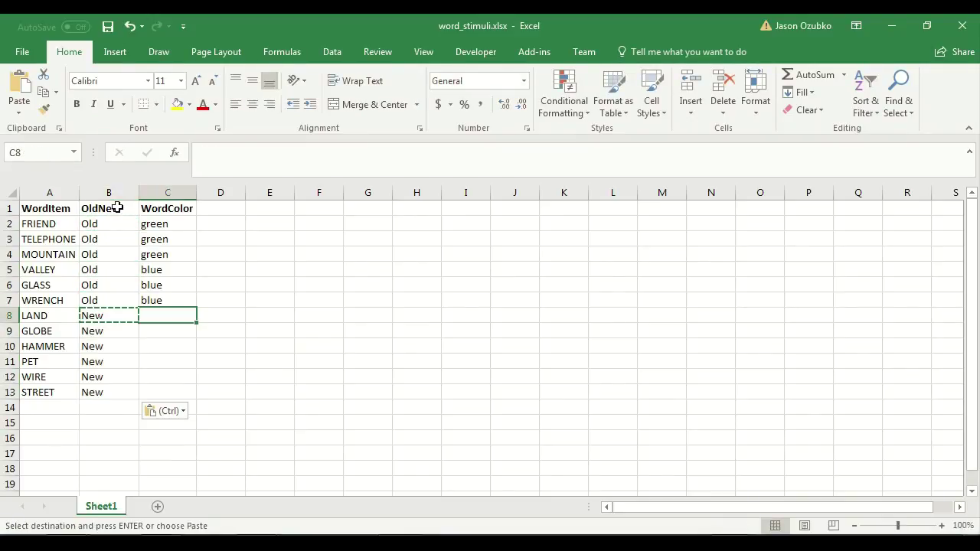
{"action": "key", "text": "ctrl+s"}
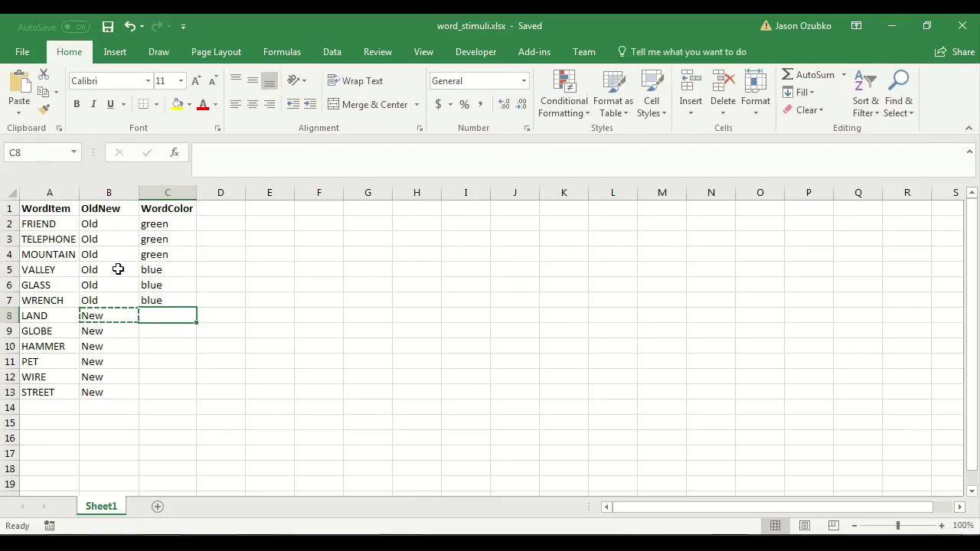
- Review the WordItem, OldNew and WordColor entries for the old words in rows 2 to 7
{"action": "left_click_drag", "start_coordinate": [39, 221], "coordinate": [65, 297]}
{"action": "left_click_drag", "start_coordinate": [95, 222], "coordinate": [107, 300]}
{"action": "left_click_drag", "start_coordinate": [153, 224], "coordinate": [163, 299]}
{"action": "left_click", "coordinate": [157, 273]}
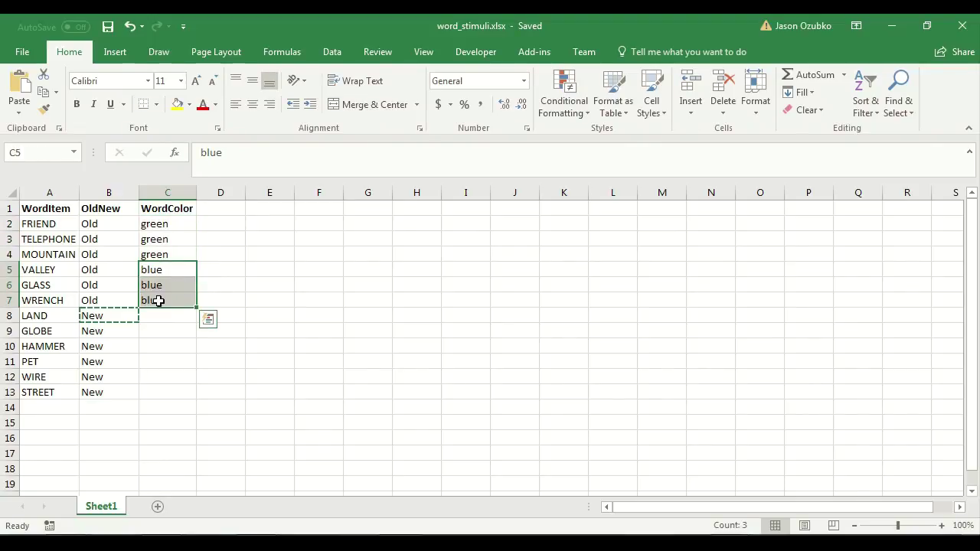
{"action": "left_click", "coordinate": [93, 210]}
{"action": "left_click", "coordinate": [109, 230]}
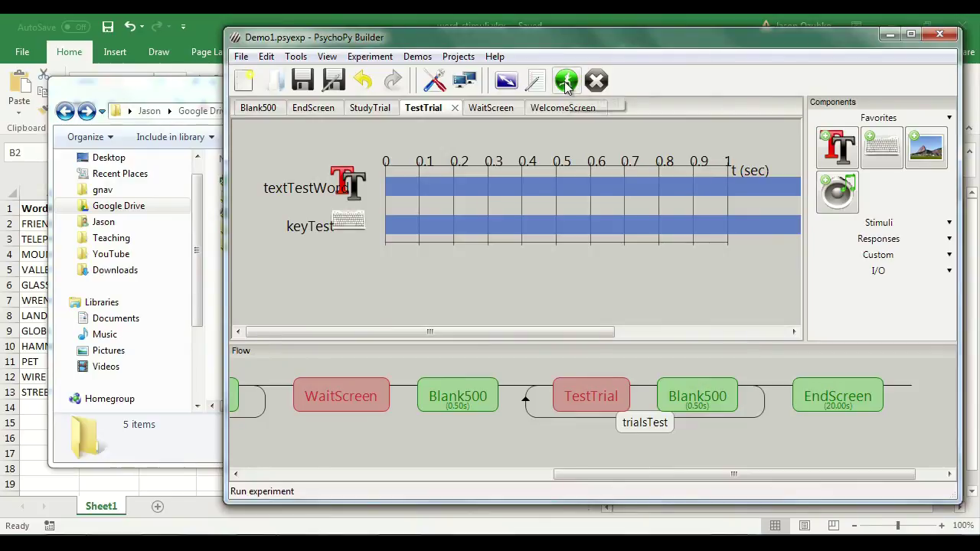
- In PsychoPy Builder, run the Demo1 experiment with participant 4 and session 001
{"action": "left_click", "coordinate": [566, 83]}
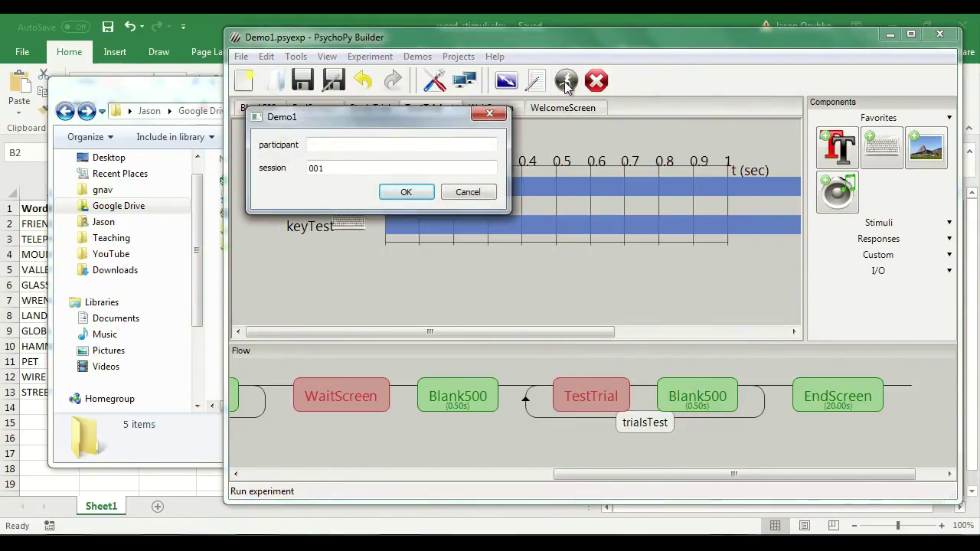
{"action": "left_click", "coordinate": [328, 145]}
{"action": "type", "text": "4"}
{"action": "left_click", "coordinate": [406, 193]}
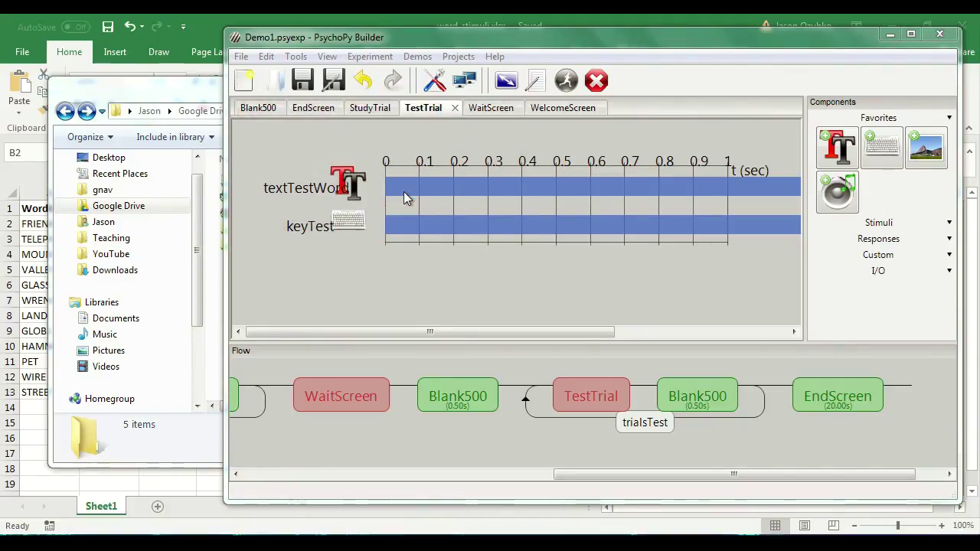
- Go through the experiment's welcome screen, study words and test trials, and exit from the end screen
{"action": "key", "text": "space"}
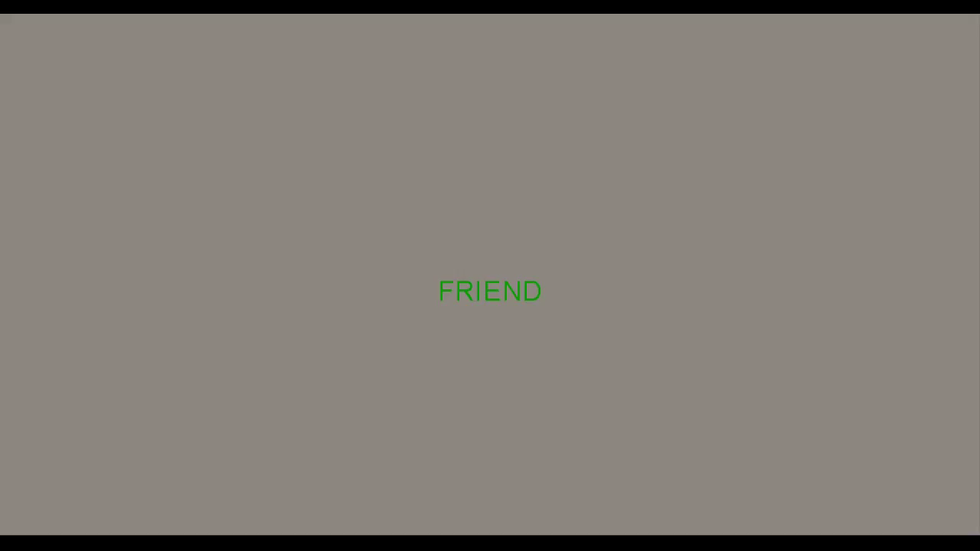
{"action": "key", "text": "Down"}
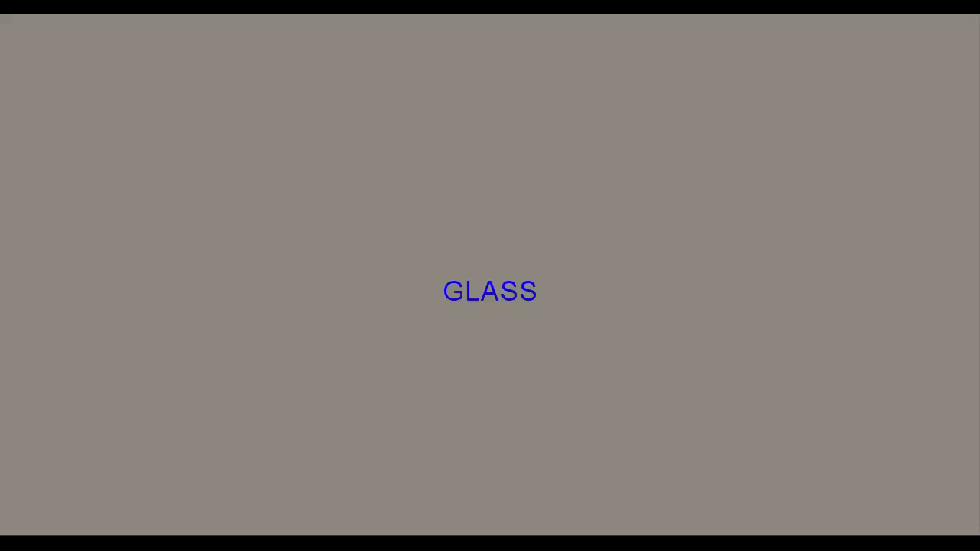
{"action": "key", "text": "Right"}
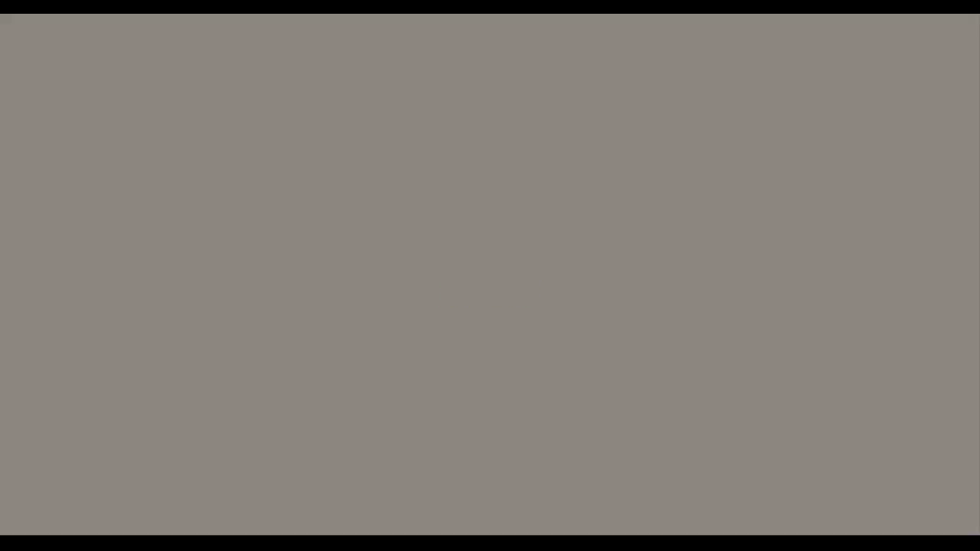
{"action": "key", "text": "Down"}
{"action": "key", "text": "Escape"}
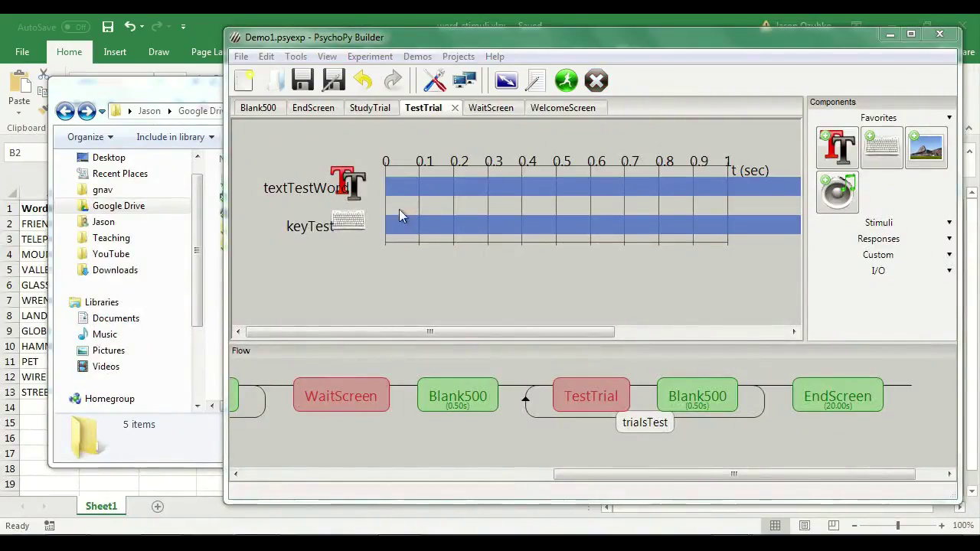
- Switch to File Explorer and open 4_Demo1_2018_Jan_04_1434.csv from the data folder
{"action": "left_click", "coordinate": [219, 305]}
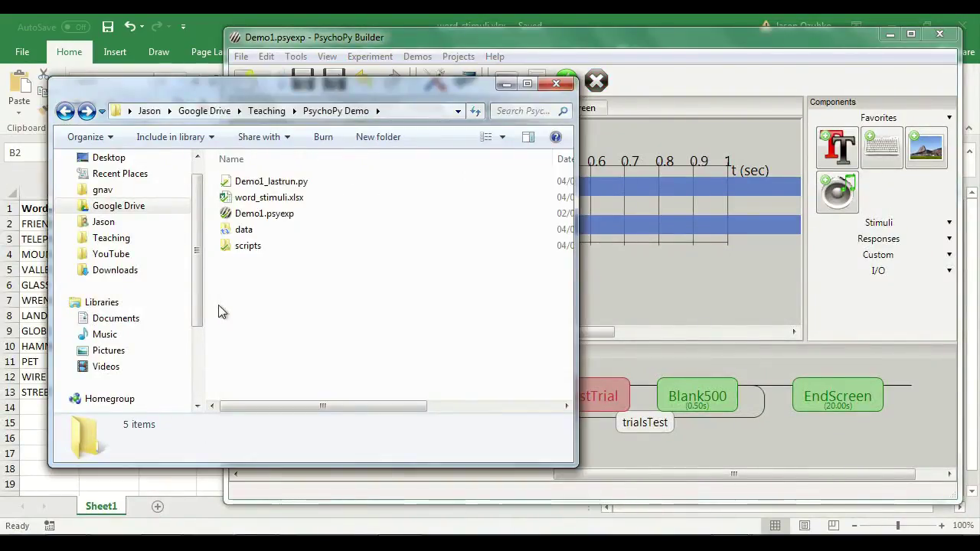
{"action": "double_click", "coordinate": [269, 229]}
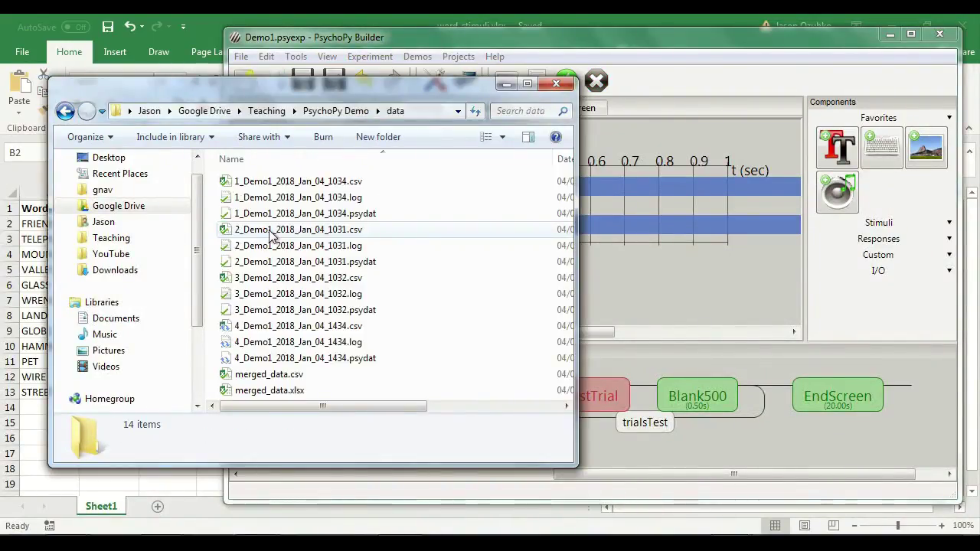
{"action": "double_click", "coordinate": [316, 326]}
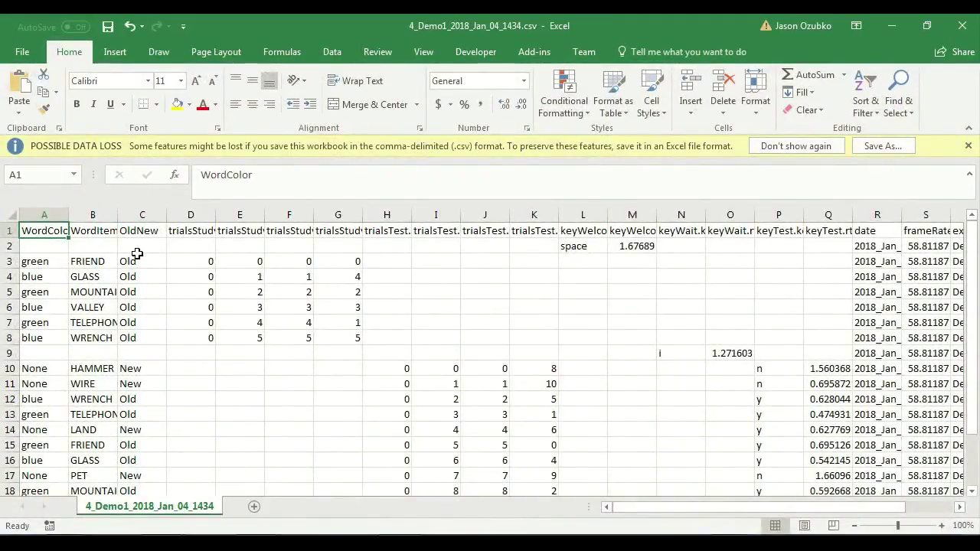
- Examine the WordColor, WordItem and OldNew values recorded for the study trials and for the test trials
{"action": "left_click", "coordinate": [136, 257]}
{"action": "left_click_drag", "start_coordinate": [136, 257], "coordinate": [10, 338]}
{"action": "scroll", "coordinate": [150, 320], "scroll_direction": "down", "scroll_amount": 2}
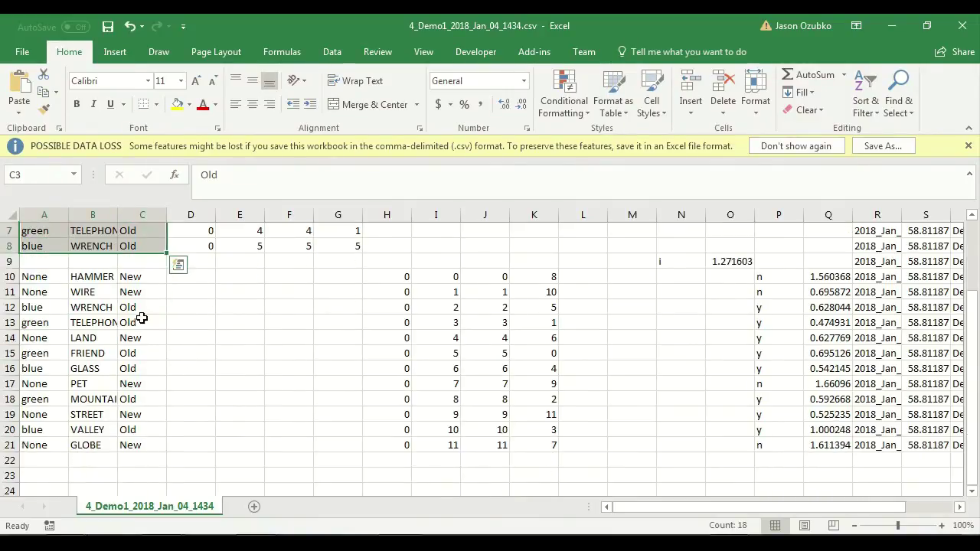
{"action": "left_click_drag", "start_coordinate": [34, 281], "coordinate": [150, 447]}
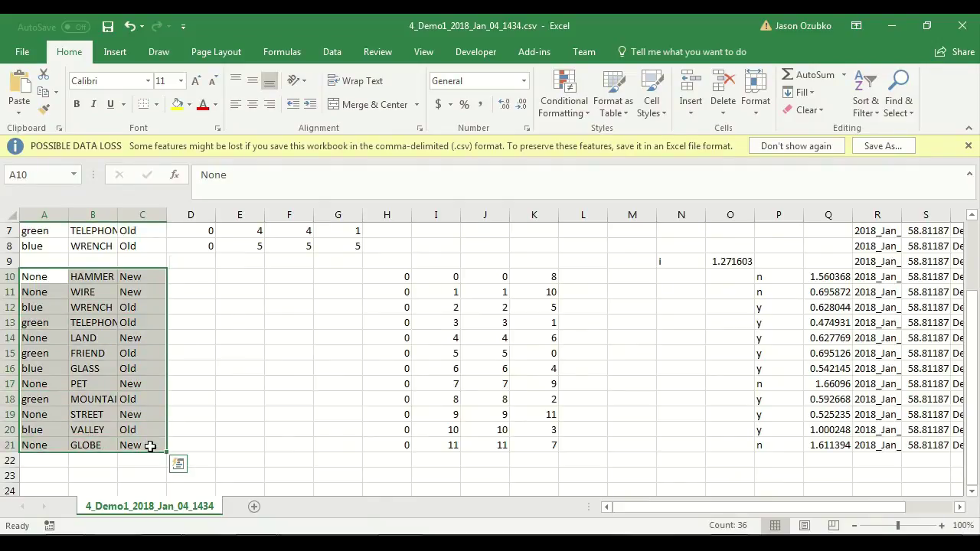
{"action": "left_click", "coordinate": [264, 392]}
{"action": "scroll", "coordinate": [263, 452], "scroll_direction": "up", "scroll_amount": 1}
- Add a new worksheet and create a PivotTable at its cell A1 from the experiment data columns
{"action": "left_click", "coordinate": [258, 509]}
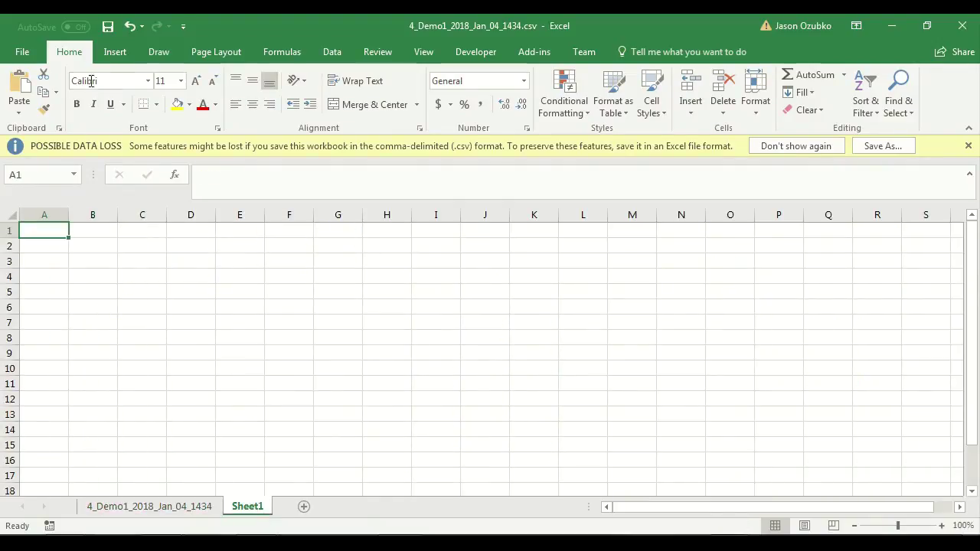
{"action": "left_click", "coordinate": [115, 52]}
{"action": "left_click", "coordinate": [26, 88]}
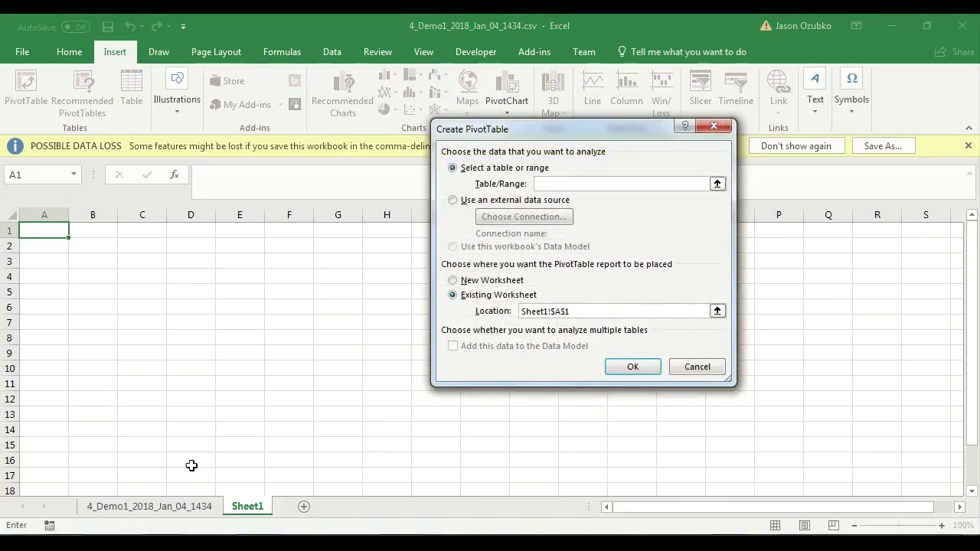
{"action": "left_click", "coordinate": [127, 507]}
{"action": "left_click_drag", "start_coordinate": [44, 214], "coordinate": [892, 271]}
{"action": "left_click", "coordinate": [633, 367]}
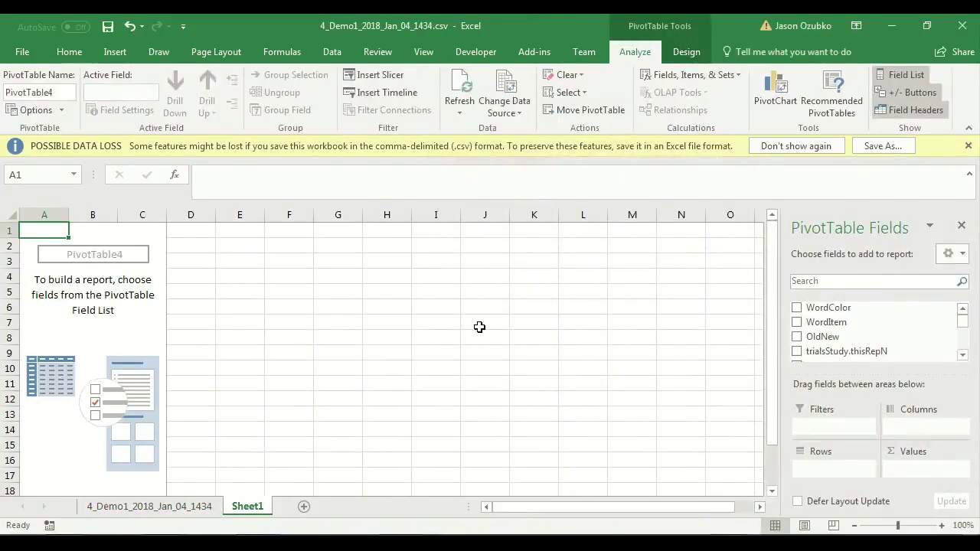
- Put OldNew in the PivotTable columns and p_yes in the values, summarised as Average
{"action": "mouse_move", "coordinate": [835, 342]}
{"action": "left_mouse_down"}
{"action": "mouse_move", "coordinate": [825, 340]}
{"action": "mouse_move", "coordinate": [912, 429]}
{"action": "left_mouse_up"}
{"action": "scroll", "coordinate": [918, 333], "scroll_direction": "down", "scroll_amount": 3}
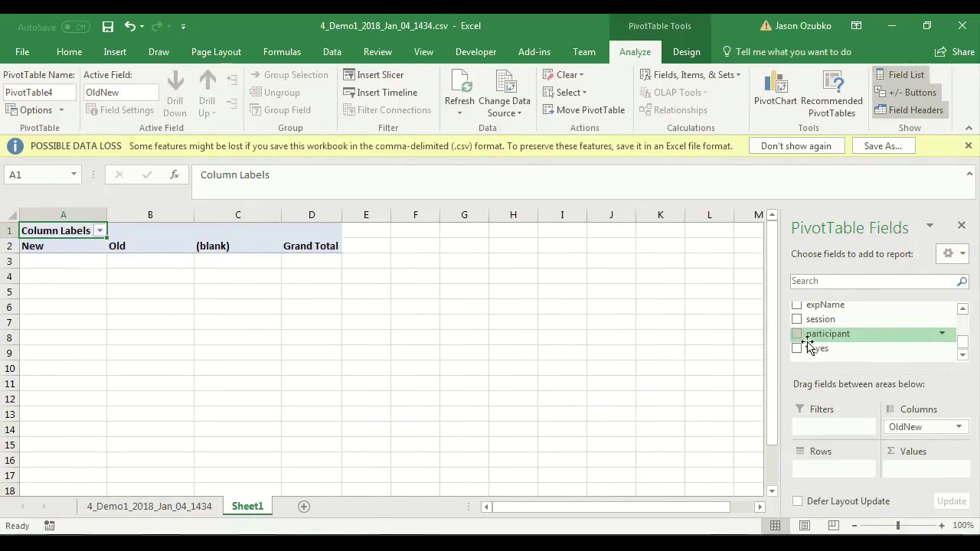
{"action": "left_click_drag", "start_coordinate": [818, 349], "coordinate": [922, 474]}
{"action": "left_click", "coordinate": [957, 470]}
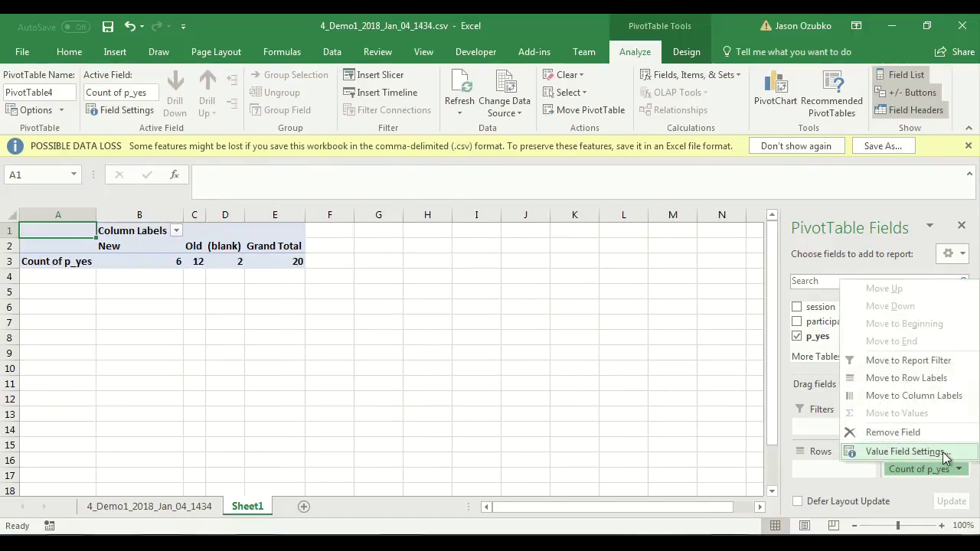
{"action": "left_click", "coordinate": [943, 451]}
{"action": "left_click", "coordinate": [490, 285]}
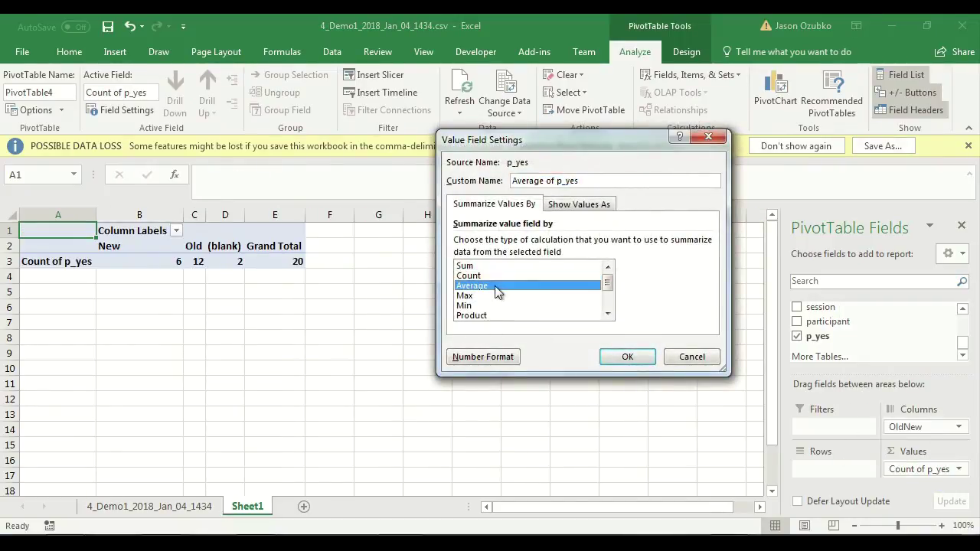
{"action": "left_click", "coordinate": [639, 359]}
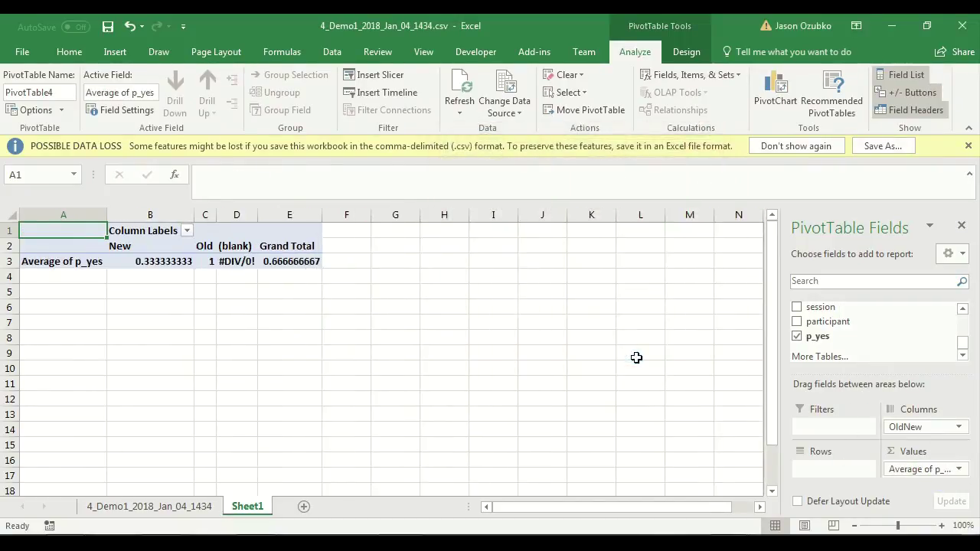
- Compare the average p_yes for New and Old items in the PivotTable
{"action": "left_click", "coordinate": [204, 261]}
{"action": "left_click", "coordinate": [122, 261]}
{"action": "left_click", "coordinate": [204, 260]}
{"action": "left_click", "coordinate": [145, 253]}
{"action": "left_click", "coordinate": [213, 261]}
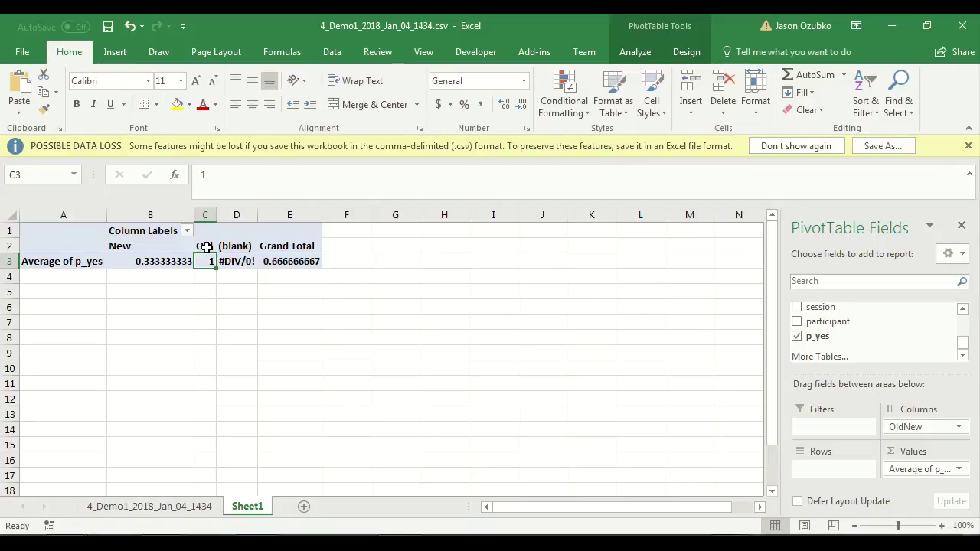
{"action": "mouse_move", "coordinate": [203, 273]}
{"action": "left_click", "coordinate": [150, 262]}
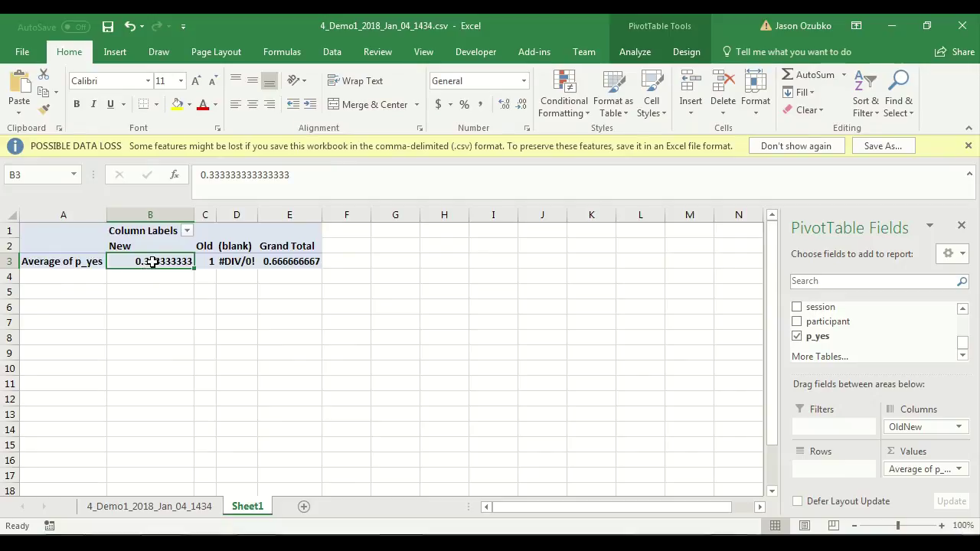
{"action": "mouse_move", "coordinate": [153, 261]}
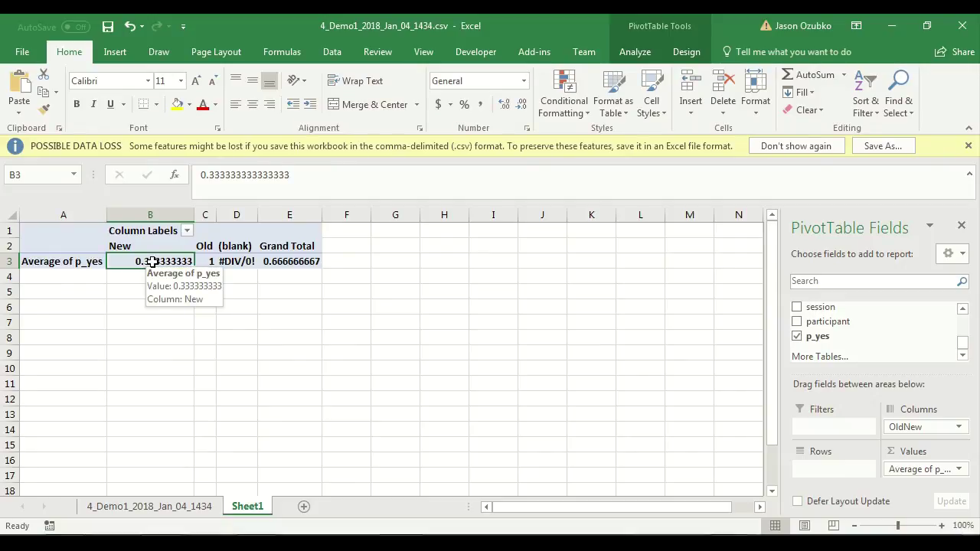
{"action": "left_click", "coordinate": [212, 316]}
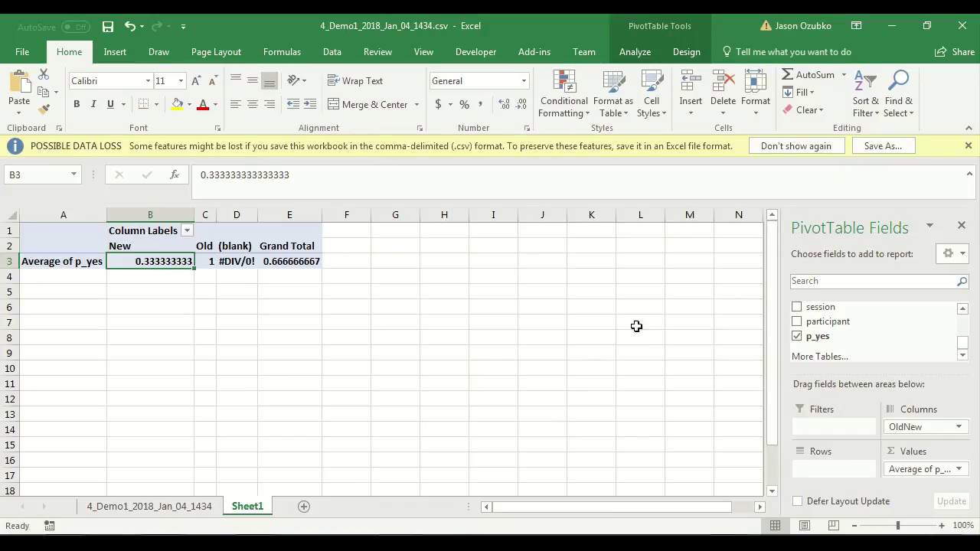
- Close 4_Demo1_2018_Jan_04_1434.csv without saving and return to merged_data.xlsx
{"action": "left_click", "coordinate": [962, 25]}
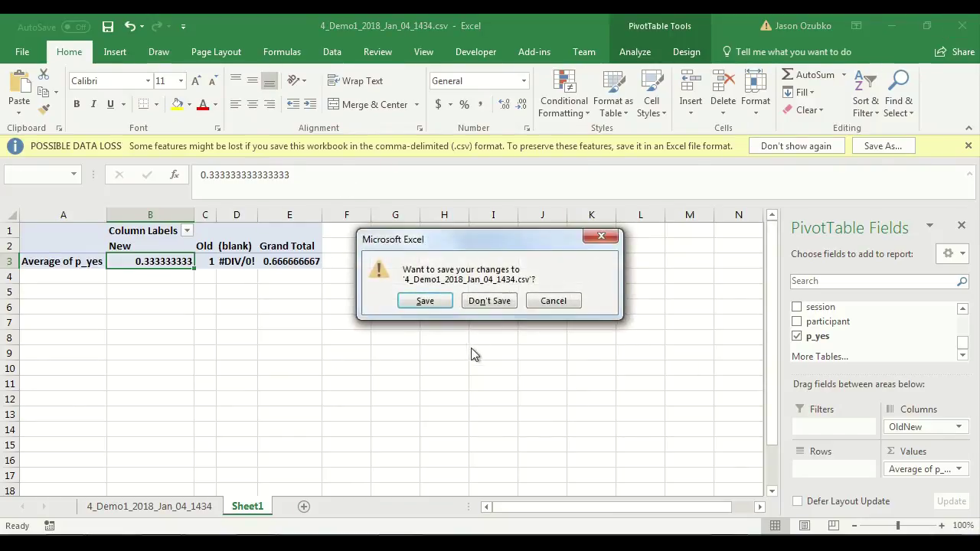
{"action": "left_click", "coordinate": [494, 300]}
{"action": "left_click", "coordinate": [397, 317]}
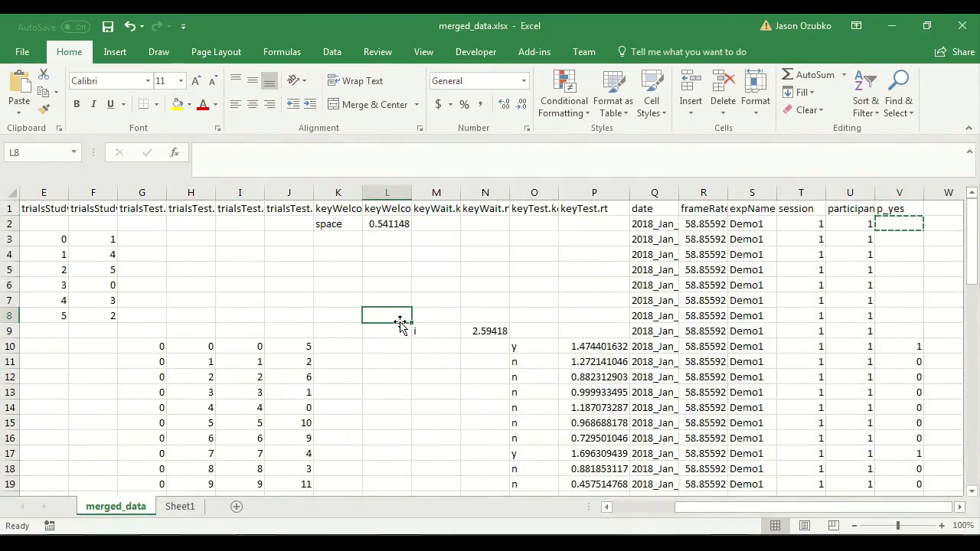
- Enter the header old_new in cell W1, beside the p_yes column
{"action": "left_click_drag", "start_coordinate": [846, 514], "coordinate": [865, 506]}
{"action": "left_click", "coordinate": [933, 203]}
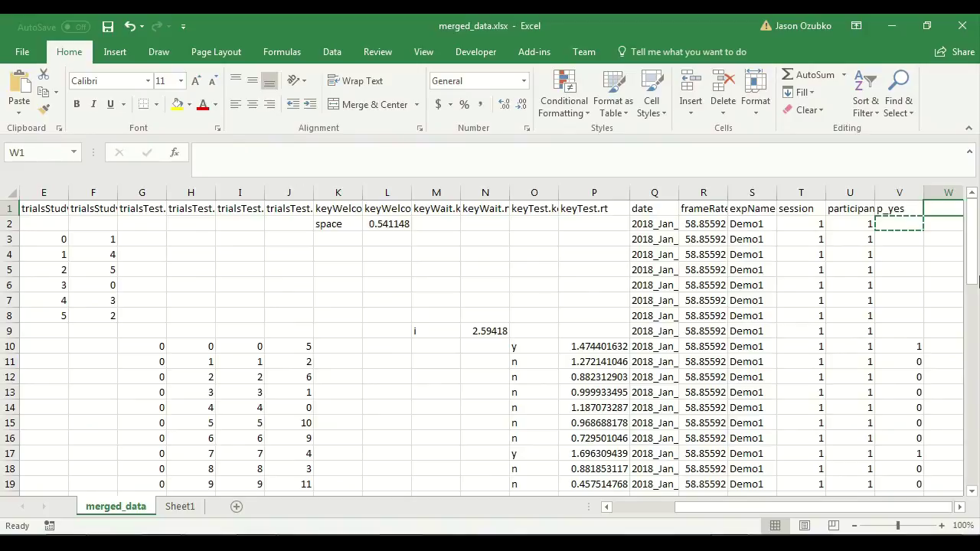
{"action": "type", "text": "old_new"}
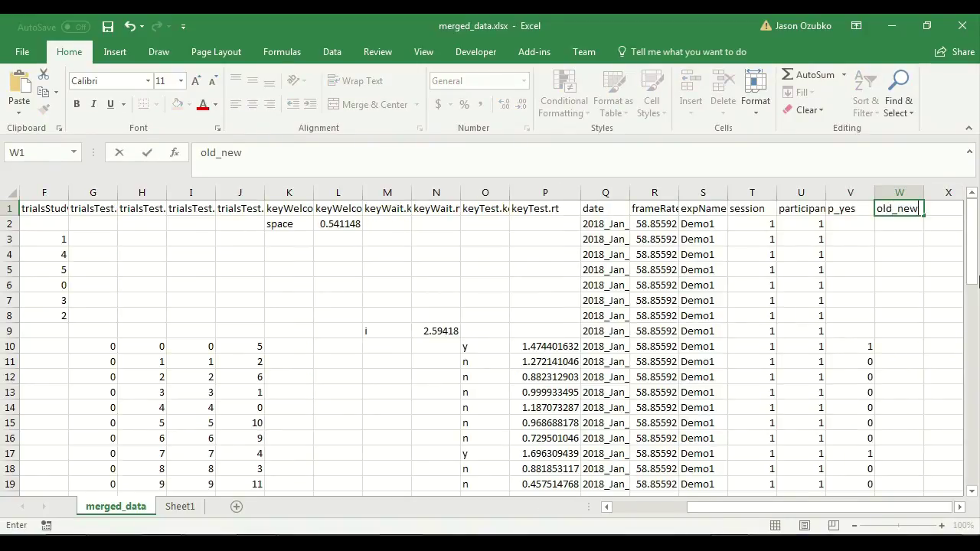
{"action": "key", "text": "Return"}
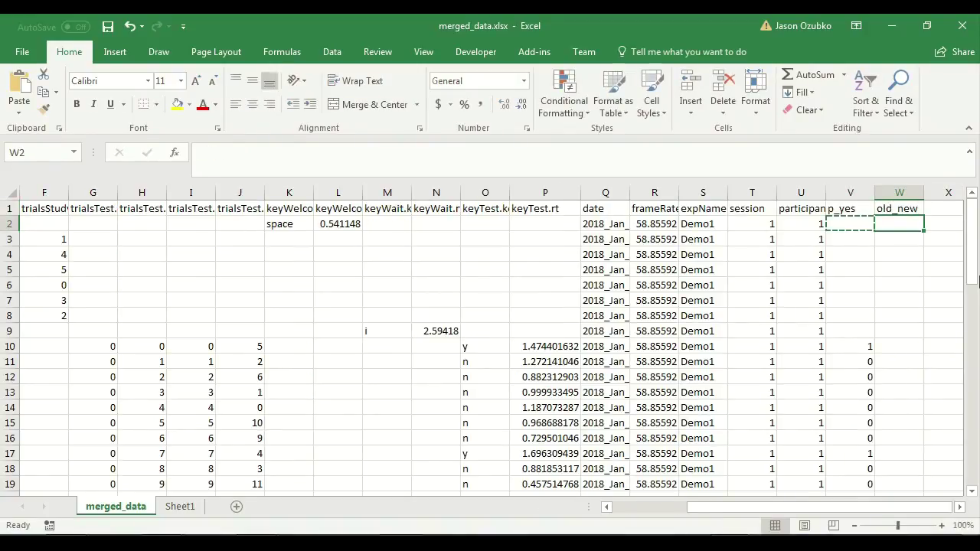
- Begin an IF formula in W10, the old_new cell of the first test trial
{"action": "key", "text": "Down"}
{"action": "key", "text": "Down"}
{"action": "key", "text": "Down"}
{"action": "key", "text": "Down"}
{"action": "key", "text": "Down"}
{"action": "key", "text": "Down"}
{"action": "key", "text": "Down"}
{"action": "key", "text": "Down"}
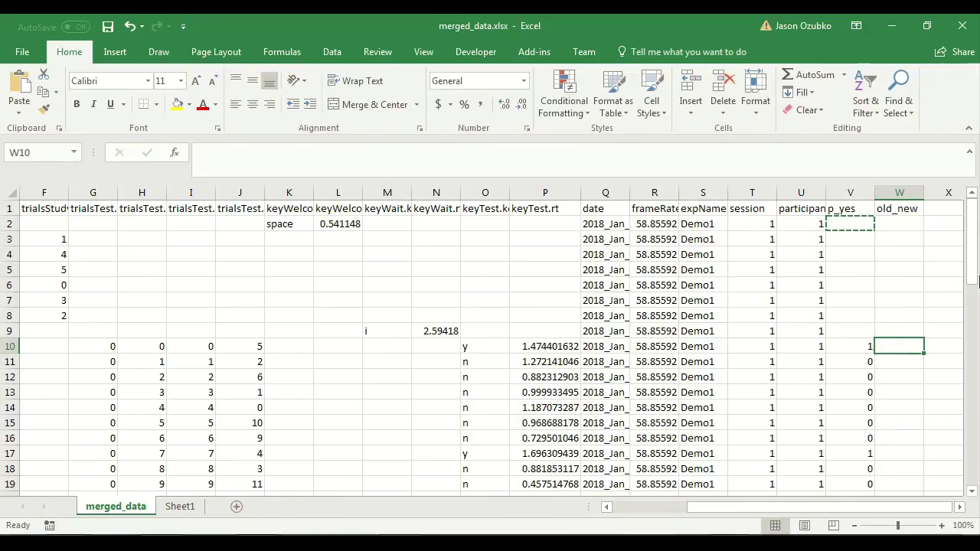
{"action": "type", "text": "=if("}
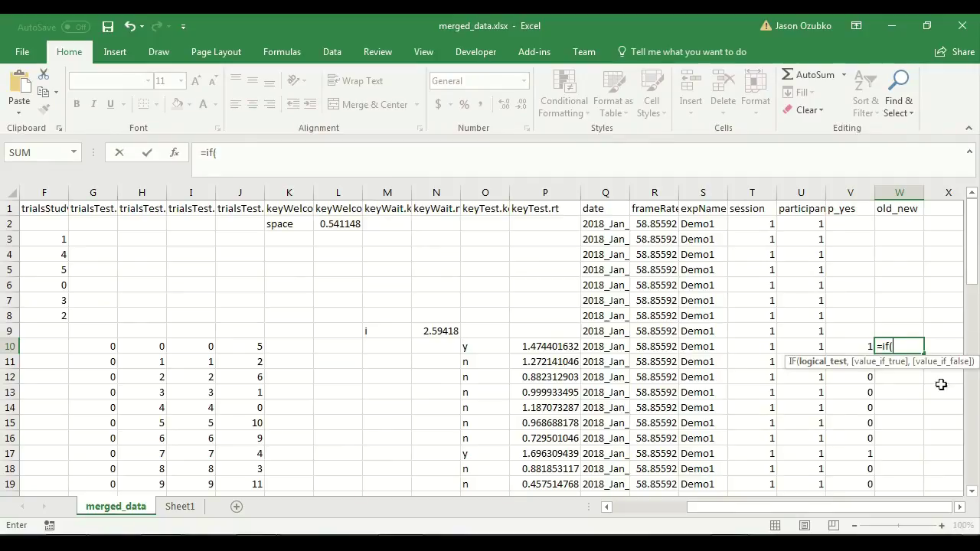
{"action": "left_click_drag", "start_coordinate": [851, 508], "coordinate": [743, 508]}
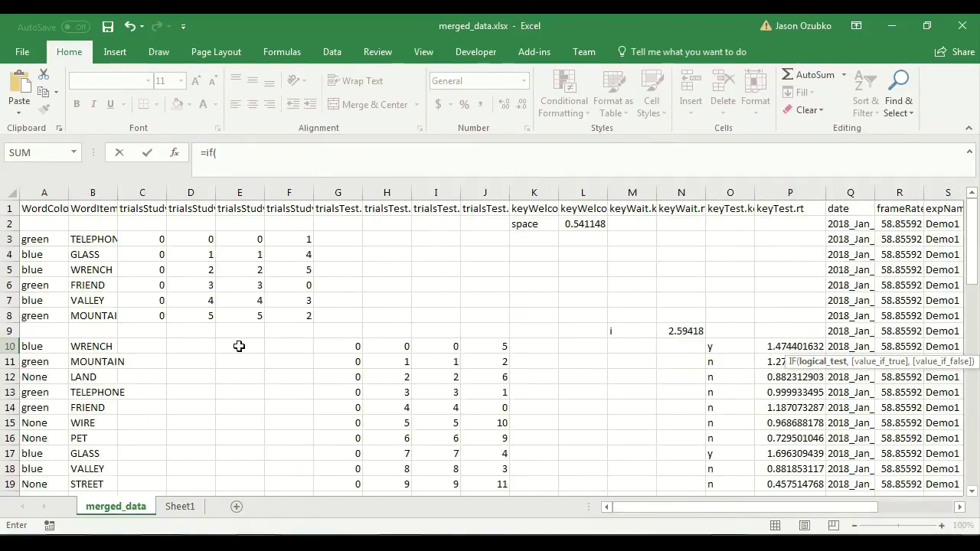
{"action": "left_click", "coordinate": [32, 346]}
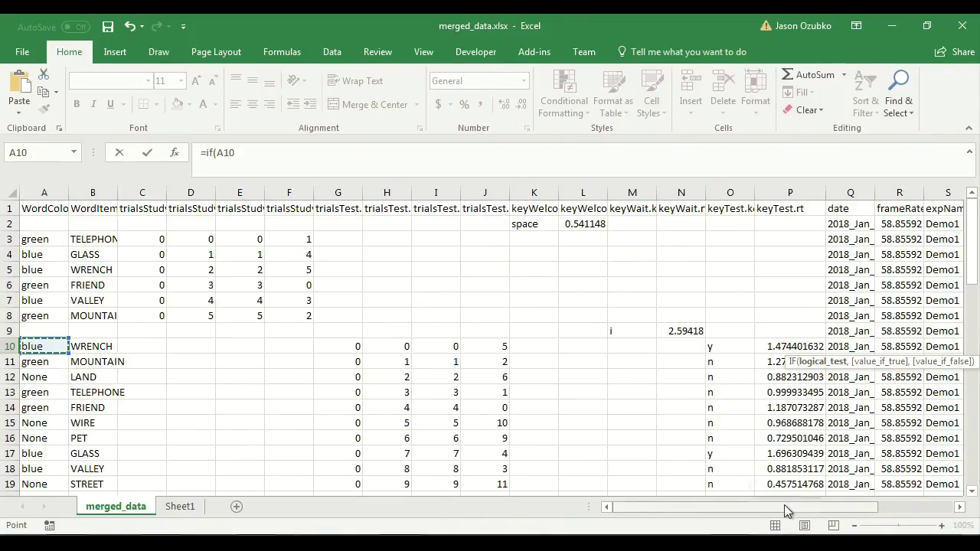
{"action": "left_click_drag", "start_coordinate": [781, 509], "coordinate": [896, 489]}
{"action": "key", "text": "BackSpace"}
{"action": "key", "text": "BackSpace"}
{"action": "key", "text": "BackSpace"}
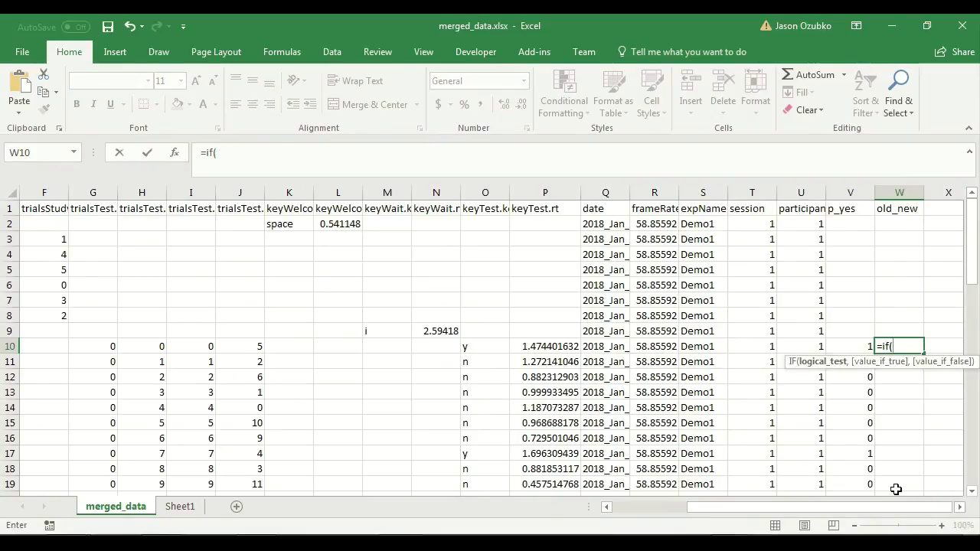
- Enter the IF condition in W10 as or(A10="blue",A10="green"), testing the trial's word colour
{"action": "type", "text": "or"}
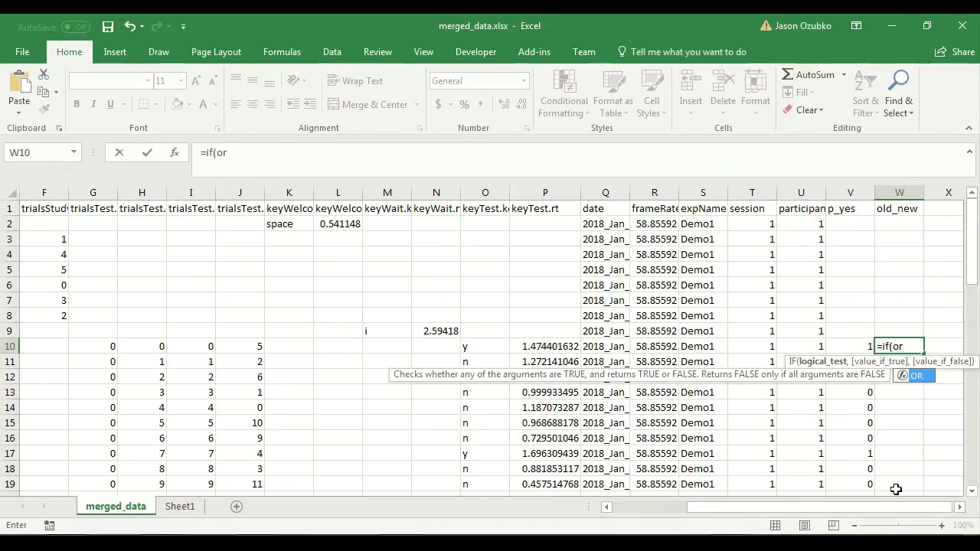
{"action": "type", "text": "("}
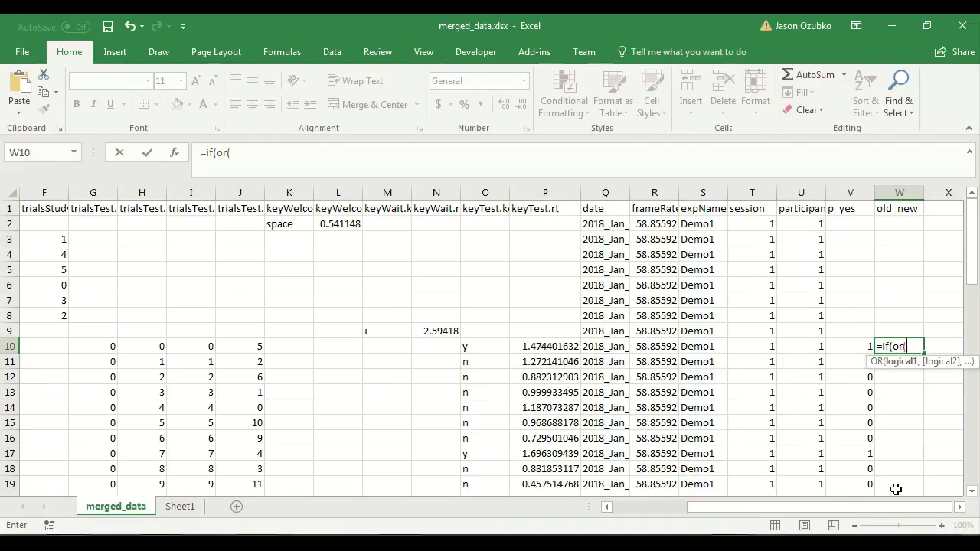
{"action": "left_click_drag", "start_coordinate": [840, 505], "coordinate": [724, 504]}
{"action": "left_click", "coordinate": [44, 347]}
{"action": "type", "text": "=\"blue"}
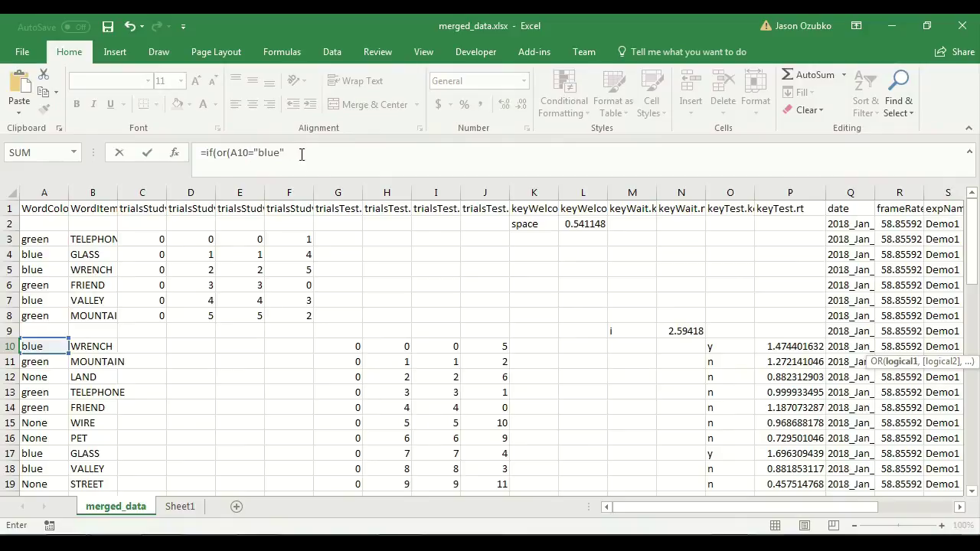
{"action": "type", "text": "\","}
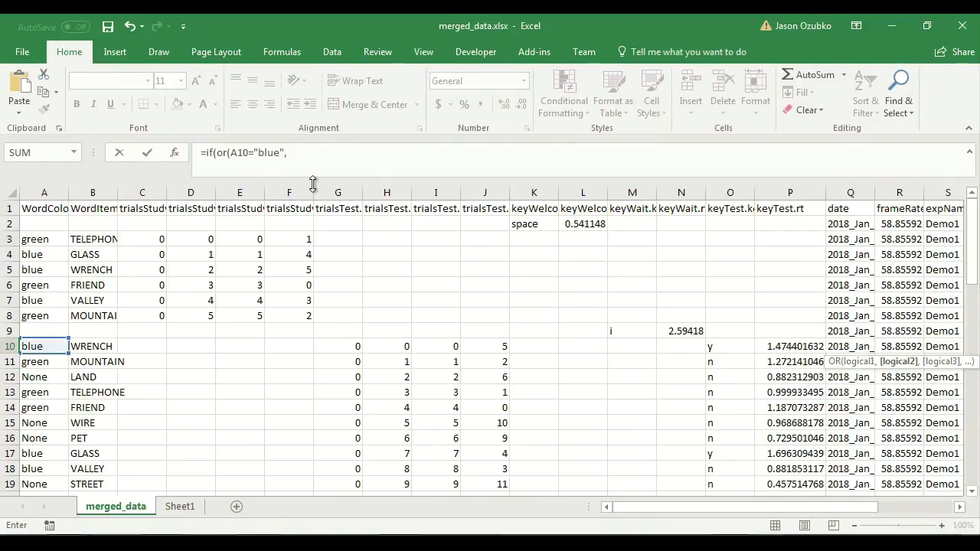
{"action": "type", "text": "A10=\"gre"}
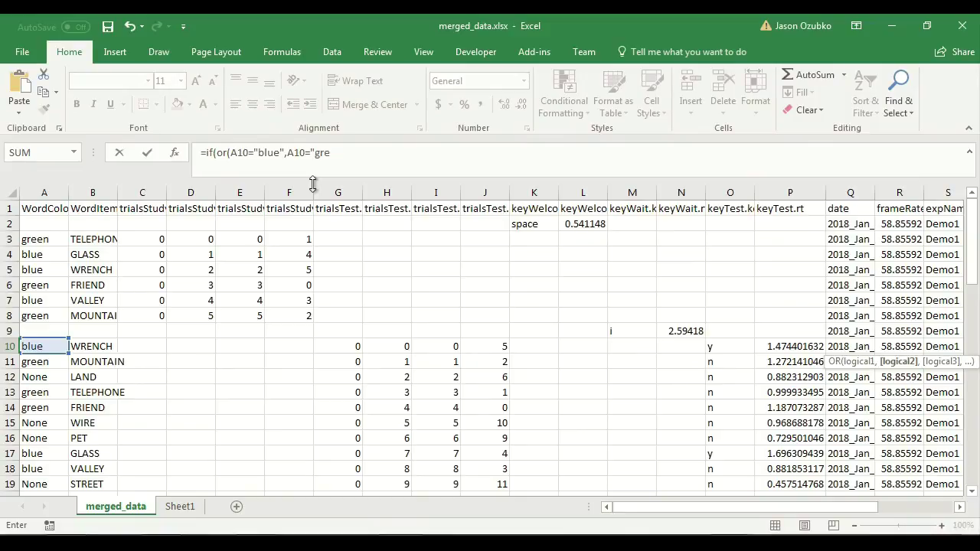
{"action": "type", "text": "en\"),"}
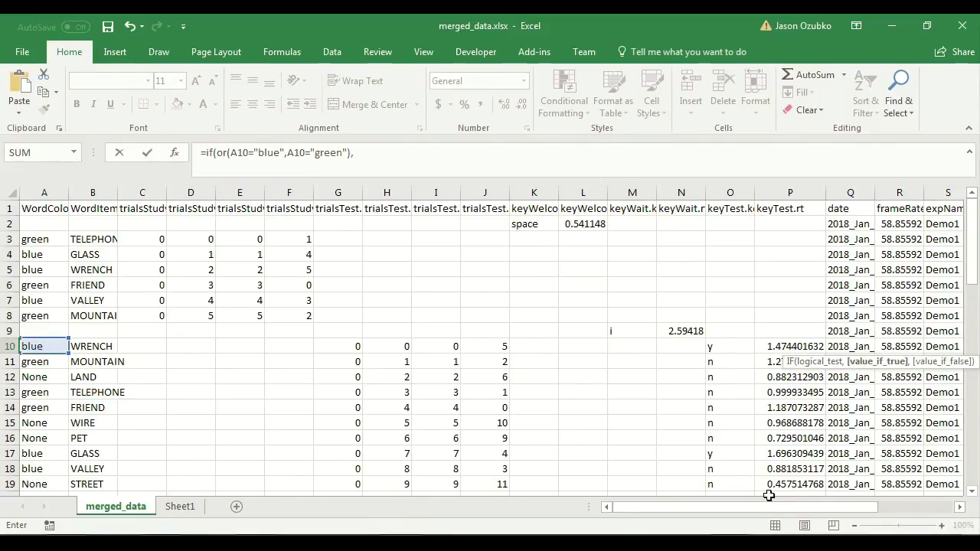
- Complete the W10 formula with "old" as the true result and "new" as the false result
{"action": "left_click_drag", "start_coordinate": [769, 508], "coordinate": [932, 533]}
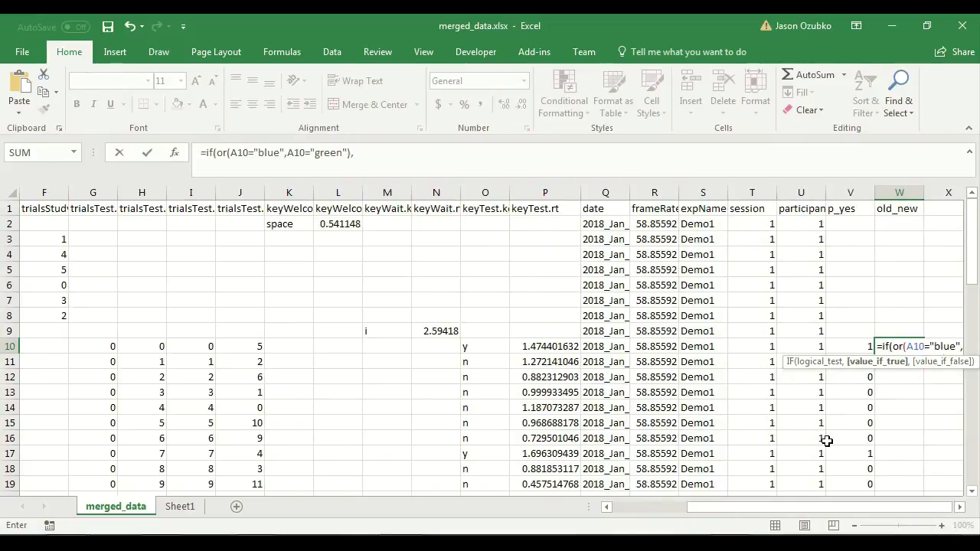
{"action": "type", "text": ",\"old\",\"ne"}
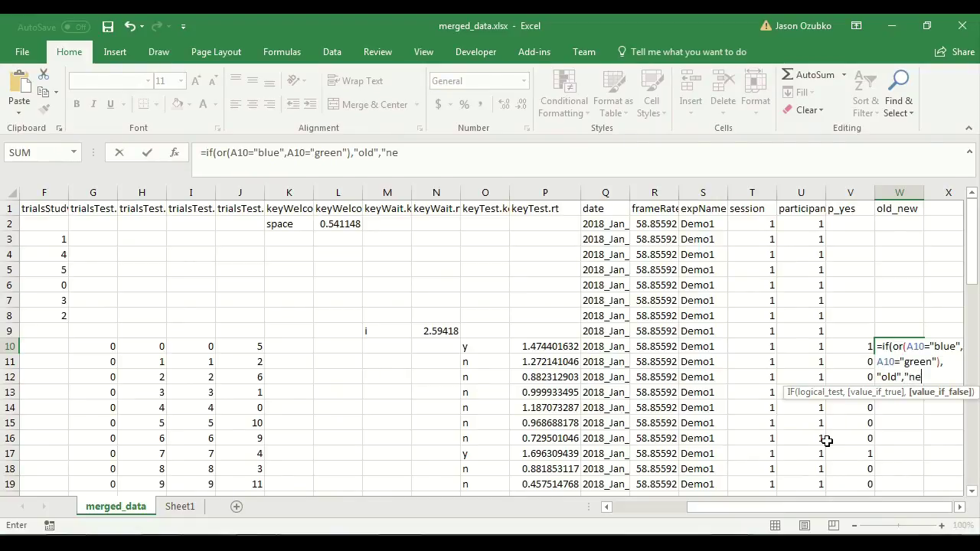
{"action": "type", "text": "w\")"}
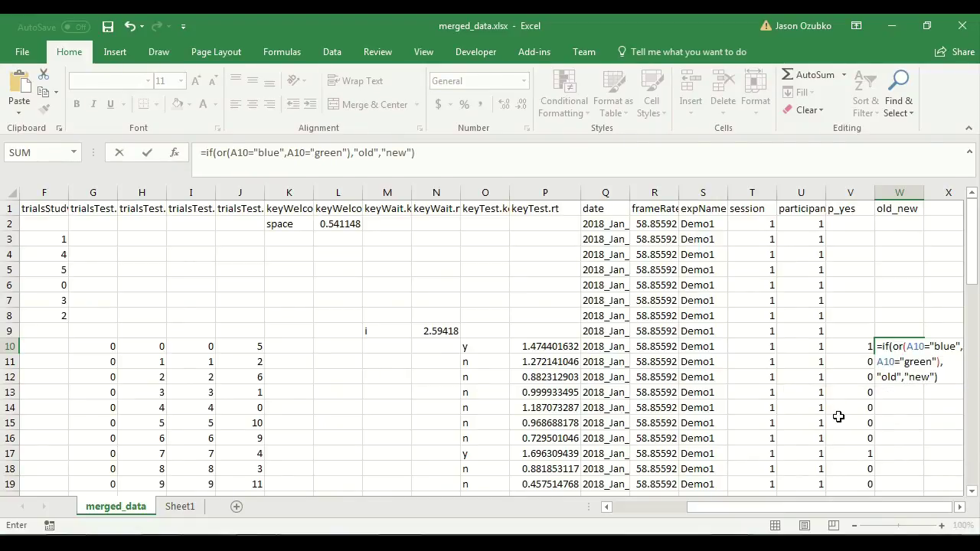
{"action": "key", "text": "Return"}
- Review the OR condition inside the IF formula of cell W10
{"action": "left_click", "coordinate": [903, 349]}
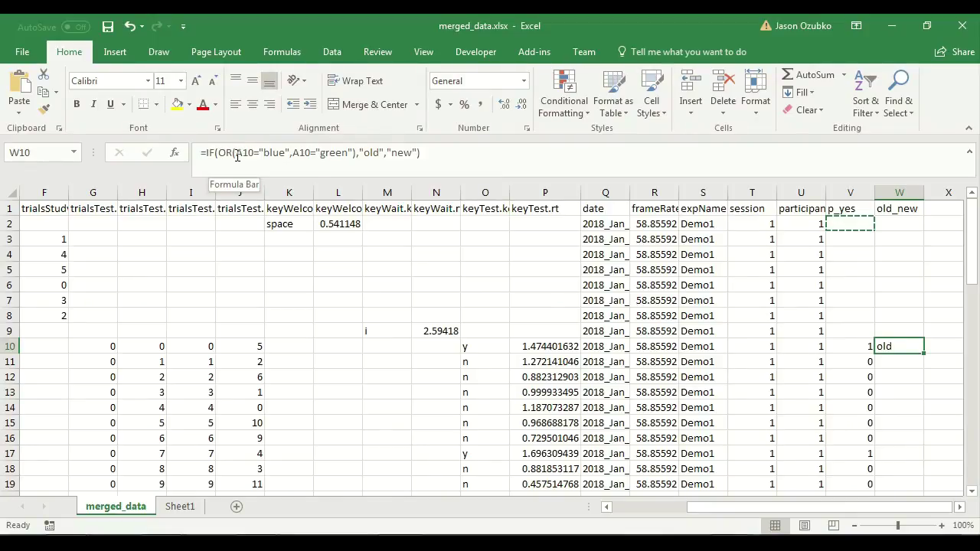
{"action": "left_click_drag", "start_coordinate": [237, 156], "coordinate": [353, 156]}
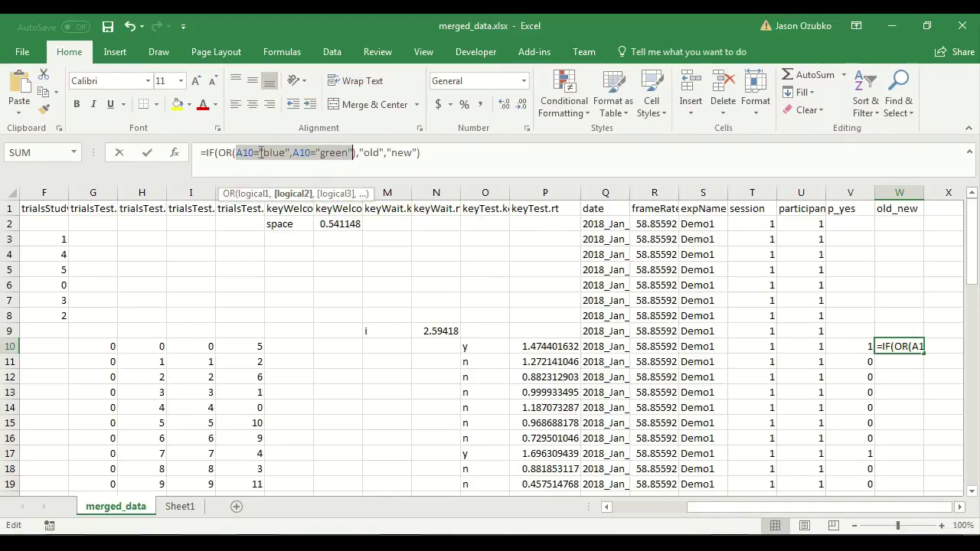
{"action": "left_click_drag", "start_coordinate": [220, 153], "coordinate": [359, 152]}
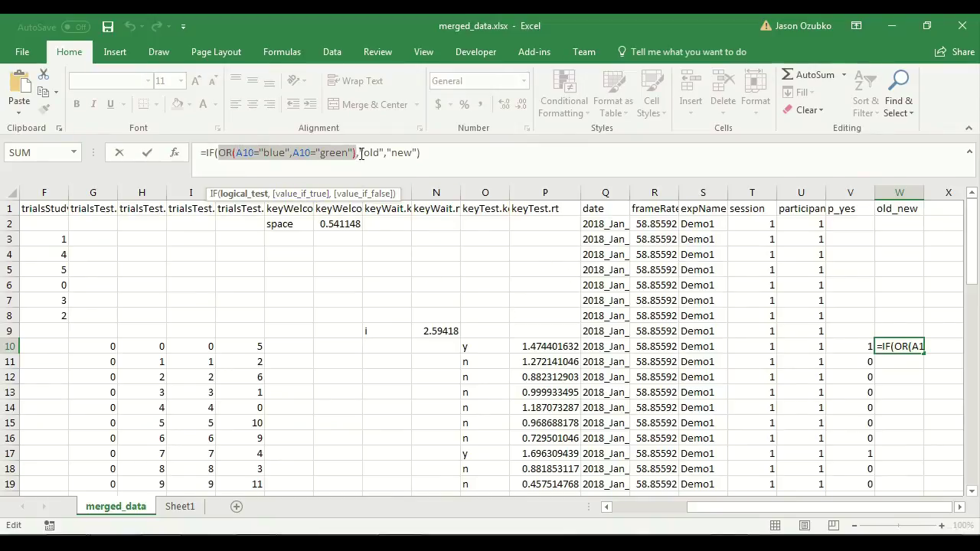
- Review the "old" result argument in W10's IF formula and commit the formula
{"action": "left_click_drag", "start_coordinate": [360, 152], "coordinate": [389, 152]}
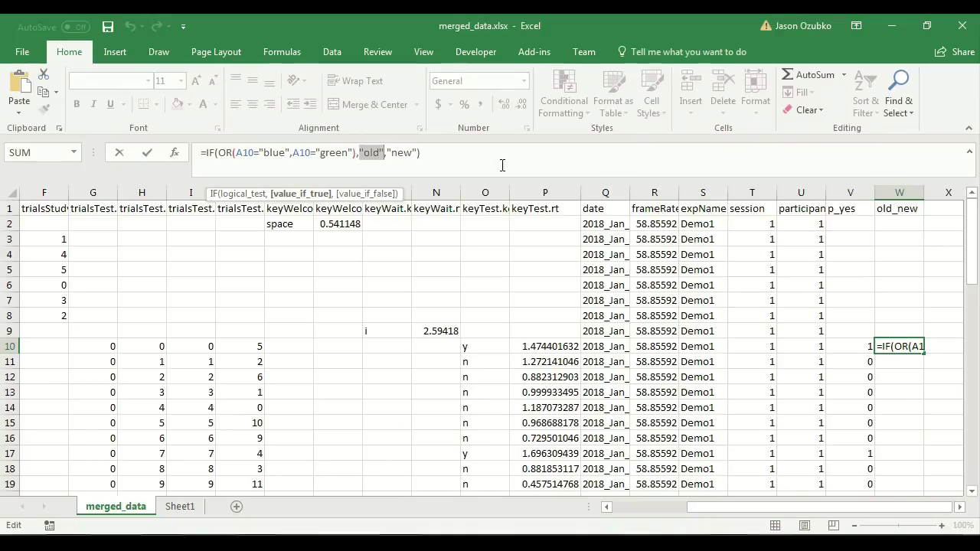
{"action": "key", "text": "Return"}
{"action": "key", "text": "Up"}
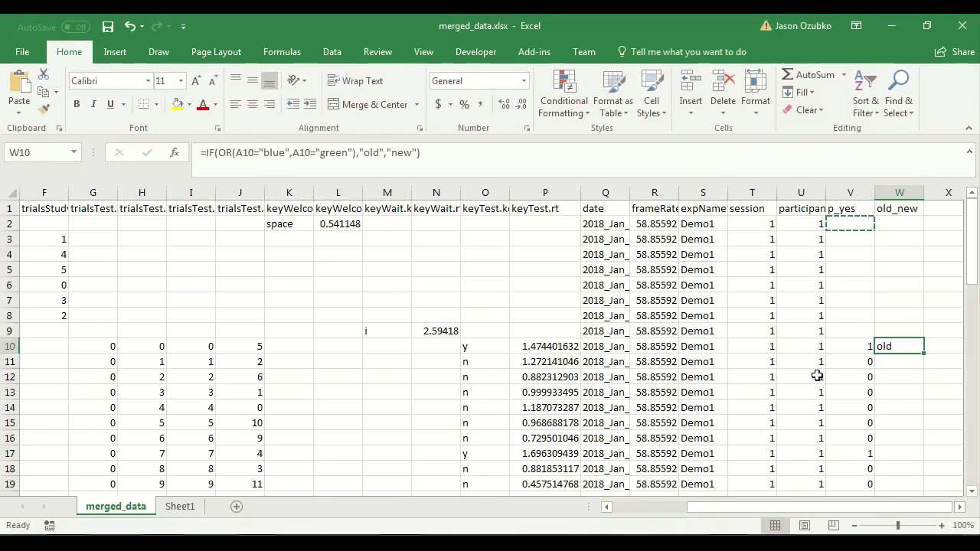
- Copy W10's old_new formula down through W22
{"action": "key", "text": "ctrl+c"}
{"action": "key", "text": "shift+Down"}
{"action": "key", "text": "shift+Down"}
{"action": "key", "text": "shift+Down"}
{"action": "key", "text": "shift+Down"}
{"action": "key", "text": "shift+Down"}
{"action": "key", "text": "shift+Down"}
{"action": "key", "text": "shift+Down"}
{"action": "key", "text": "shift+Down"}
{"action": "key", "text": "shift+Down"}
{"action": "key", "text": "shift+Down"}
{"action": "key", "text": "shift+Down"}
{"action": "key", "text": "shift+Down"}
{"action": "key", "text": "shift+Down"}
{"action": "key", "text": "shift+Down"}
{"action": "key", "text": "shift+Down"}
{"action": "key", "text": "shift+Up"}
{"action": "key", "text": "shift+Up"}
{"action": "key", "text": "shift+Up"}
{"action": "key", "text": "shift+Up"}
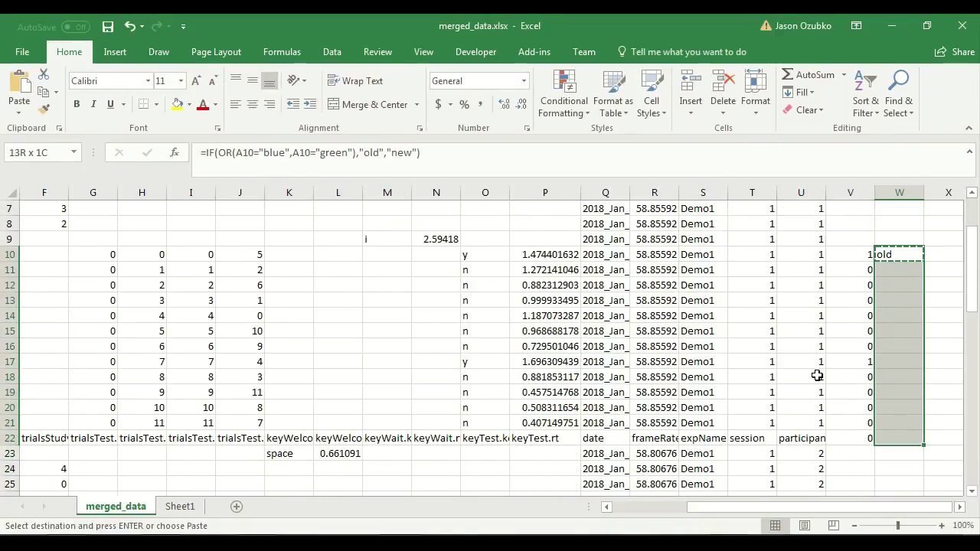
{"action": "key", "text": "shift+Down"}
{"action": "key", "text": "ctrl+v"}
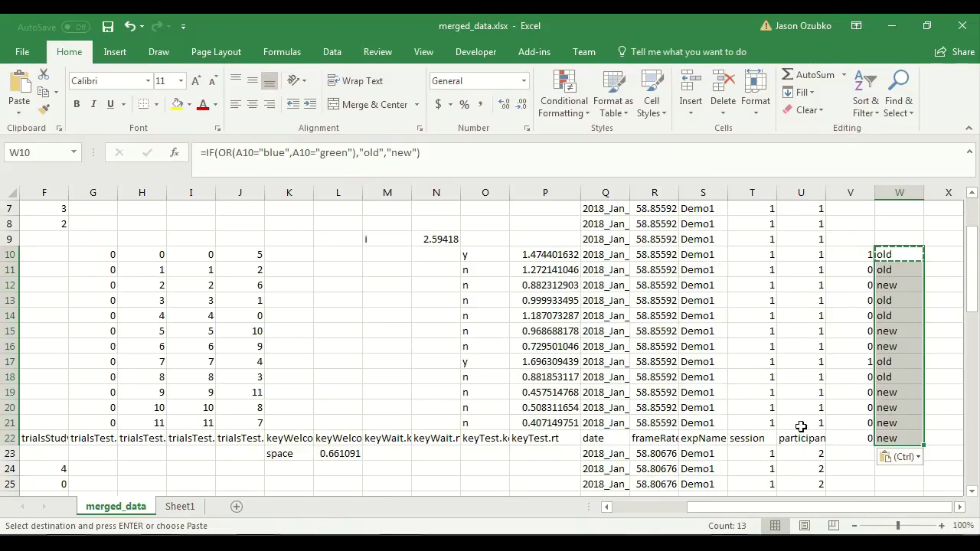
- Paste the old_new formula into the rows above the test trials, W2 through W9
{"action": "scroll", "coordinate": [842, 382], "scroll_direction": "up", "scroll_amount": 2}
{"action": "left_click", "coordinate": [898, 342]}
{"action": "left_click", "coordinate": [895, 328]}
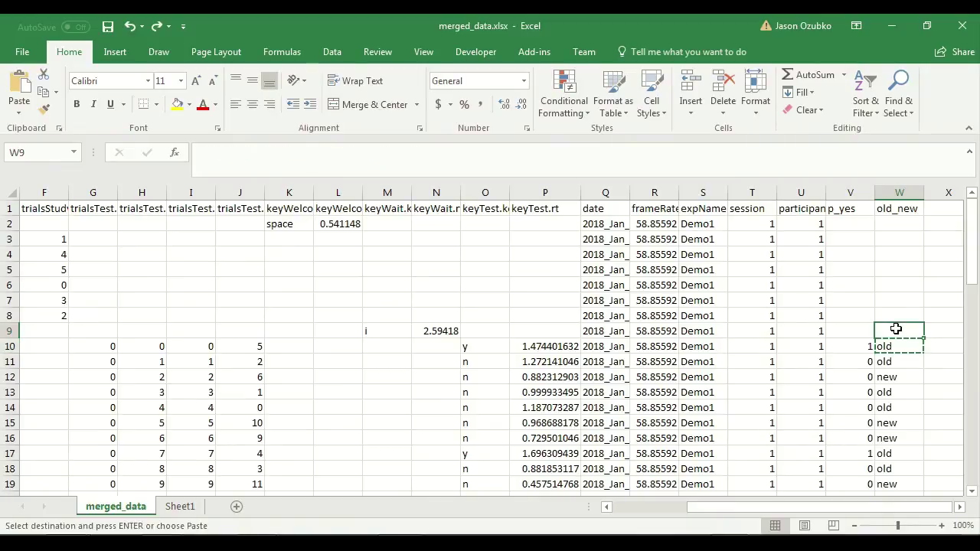
{"action": "left_click", "coordinate": [897, 227], "text": "shift"}
{"action": "key", "text": "ctrl+v"}
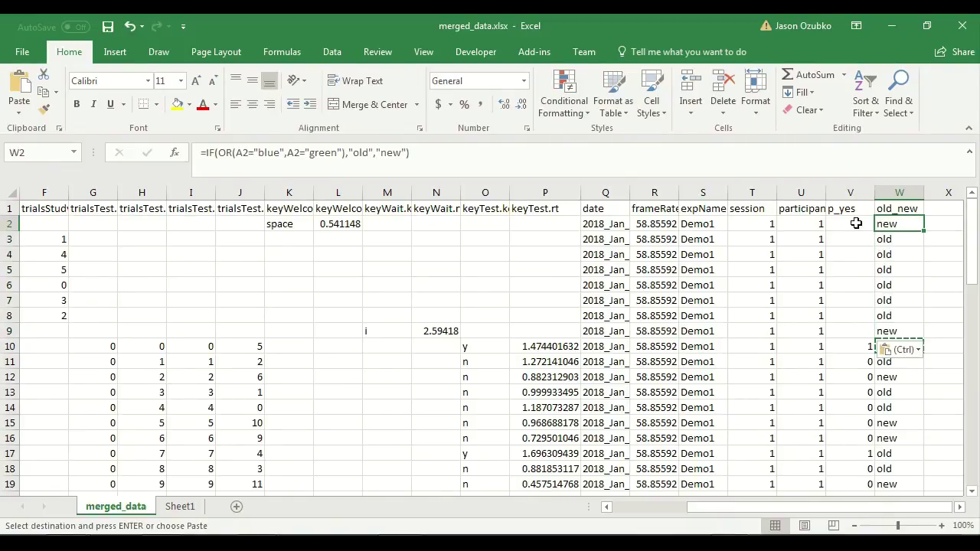
- Wrap W2's formula in the blank-response check from V2, giving =IF(O2="","",IF(OR(A2="blue",A2="green"),"old","new"))
{"action": "left_click", "coordinate": [855, 222]}
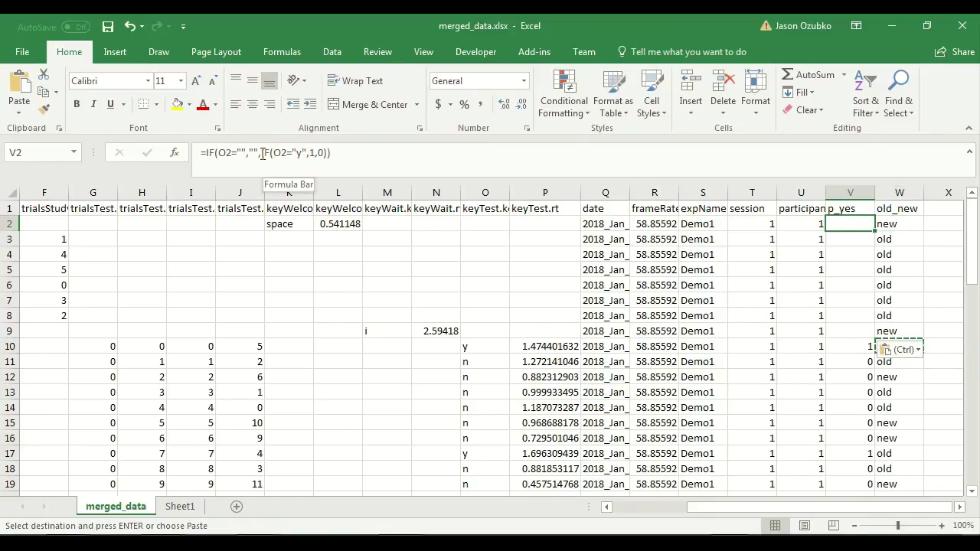
{"action": "left_click_drag", "start_coordinate": [261, 152], "coordinate": [209, 152]}
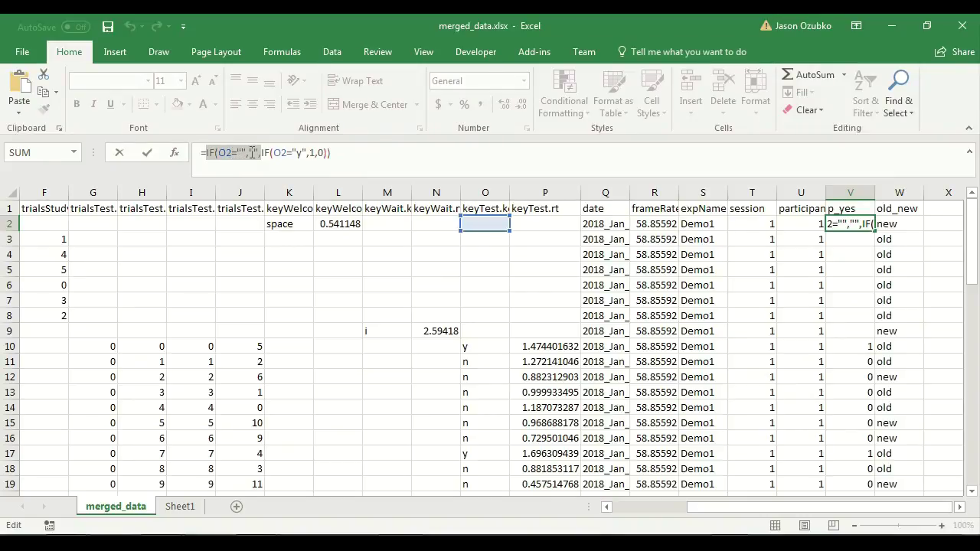
{"action": "key", "text": "Escape"}
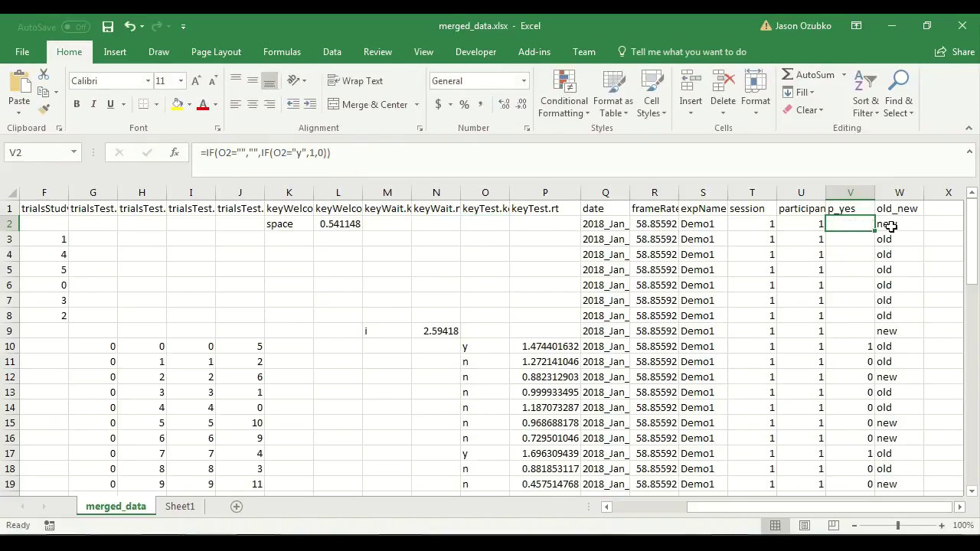
{"action": "left_click", "coordinate": [892, 225]}
{"action": "left_click", "coordinate": [205, 152]}
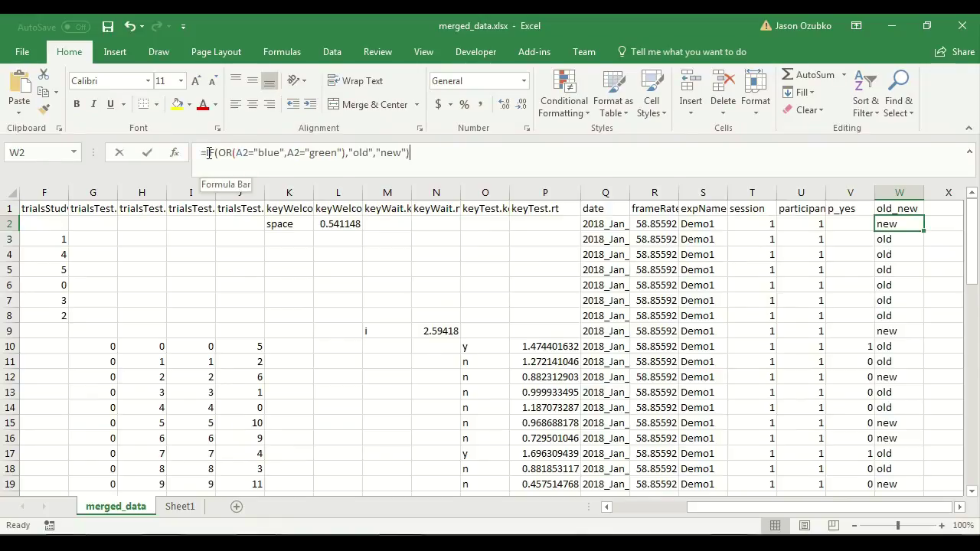
{"action": "key", "text": "ctrl+v"}
{"action": "left_click", "coordinate": [480, 155]}
{"action": "type", "text": ")"}
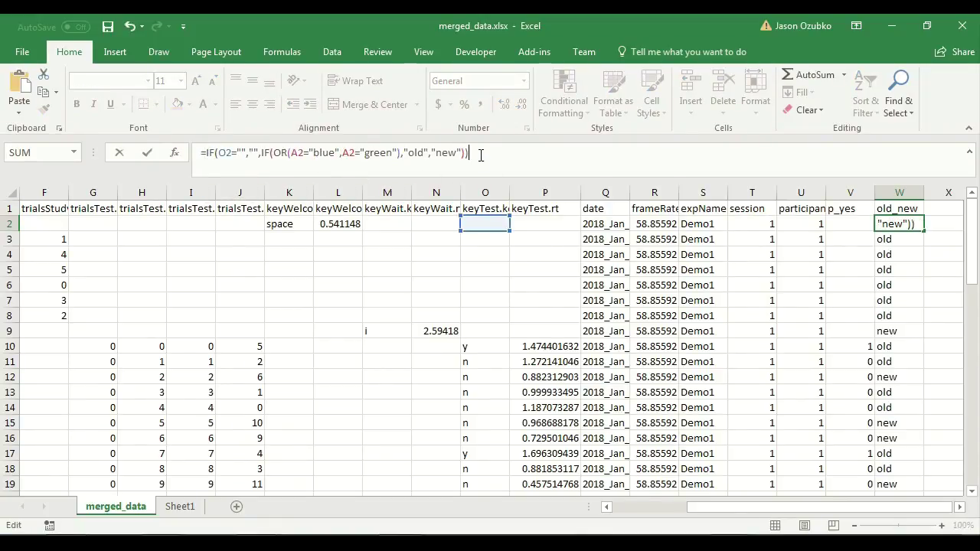
{"action": "key", "text": "Return"}
- Copy W2's formula down the old_new column through W63 and check the labels against the test responses
{"action": "left_click", "coordinate": [900, 224]}
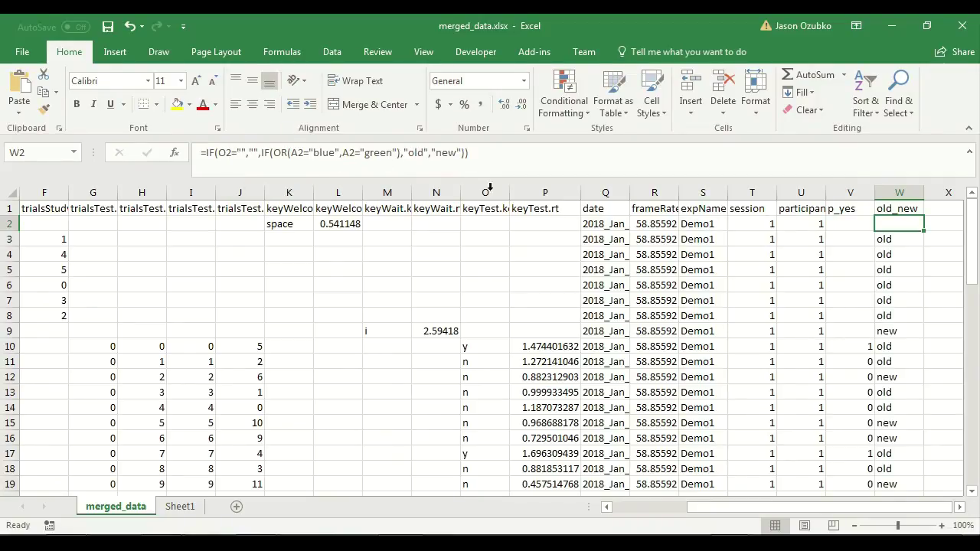
{"action": "key", "text": "ctrl+c"}
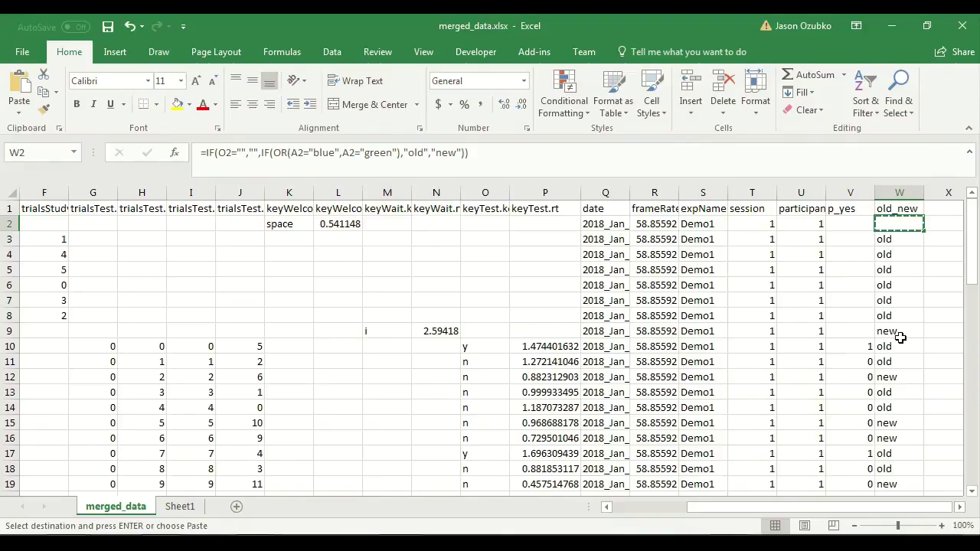
{"action": "scroll", "coordinate": [899, 348], "scroll_direction": "down", "scroll_amount": 17}
{"action": "left_click", "coordinate": [897, 376], "text": "shift"}
{"action": "key", "text": "ctrl+v"}
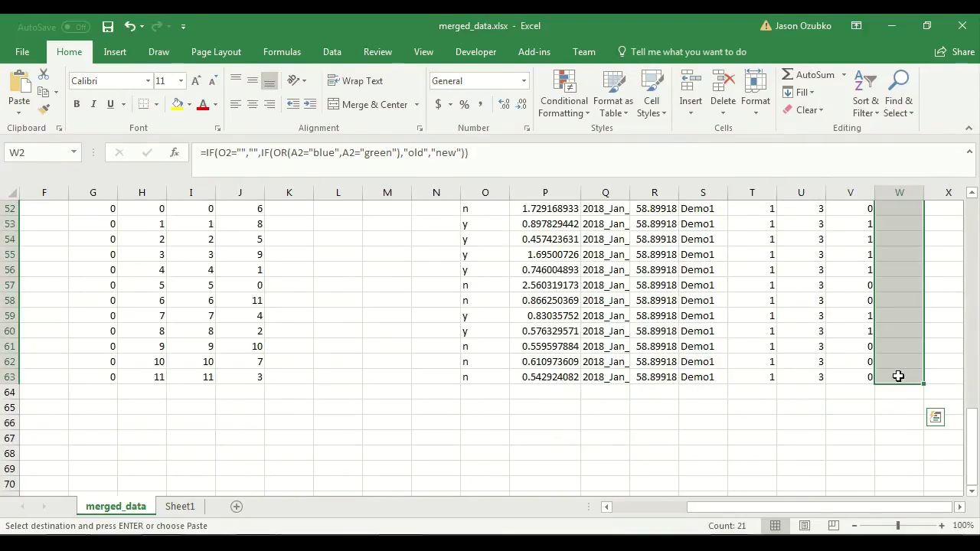
{"action": "scroll", "coordinate": [898, 376], "scroll_direction": "up", "scroll_amount": 17}
{"action": "scroll", "coordinate": [897, 376], "scroll_direction": "down", "scroll_amount": 9}
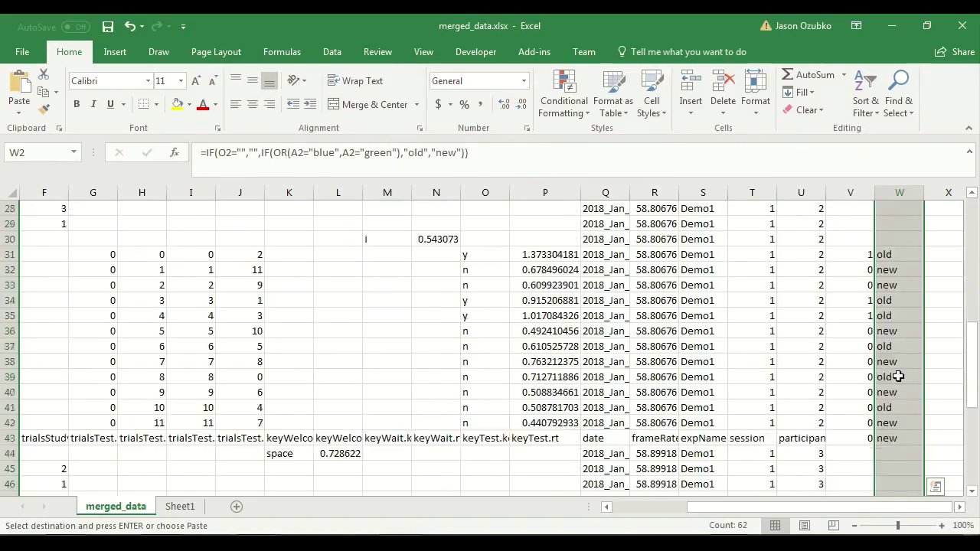
{"action": "scroll", "coordinate": [898, 375], "scroll_direction": "down", "scroll_amount": 7}
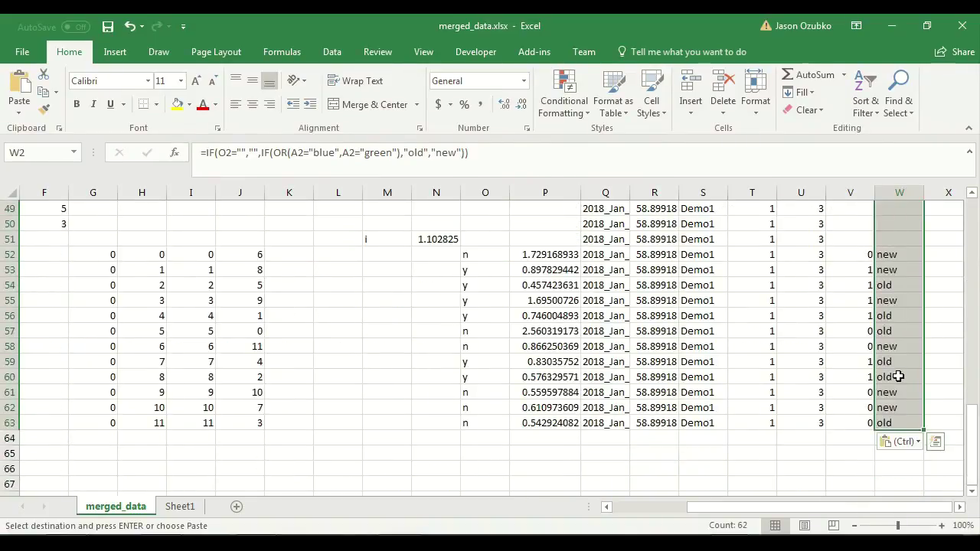
{"action": "scroll", "coordinate": [898, 376], "scroll_direction": "up", "scroll_amount": 8}
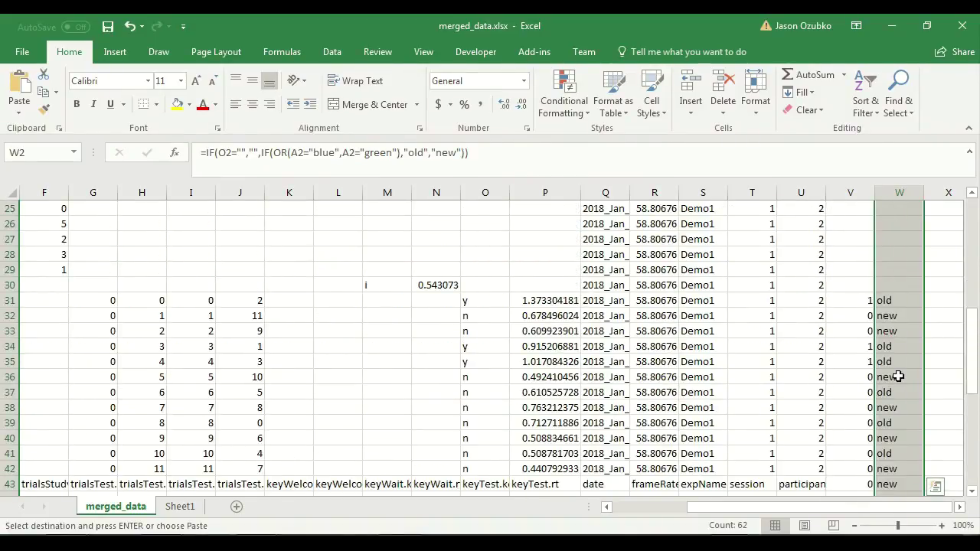
{"action": "left_click", "coordinate": [878, 300]}
{"action": "left_click", "coordinate": [465, 306]}
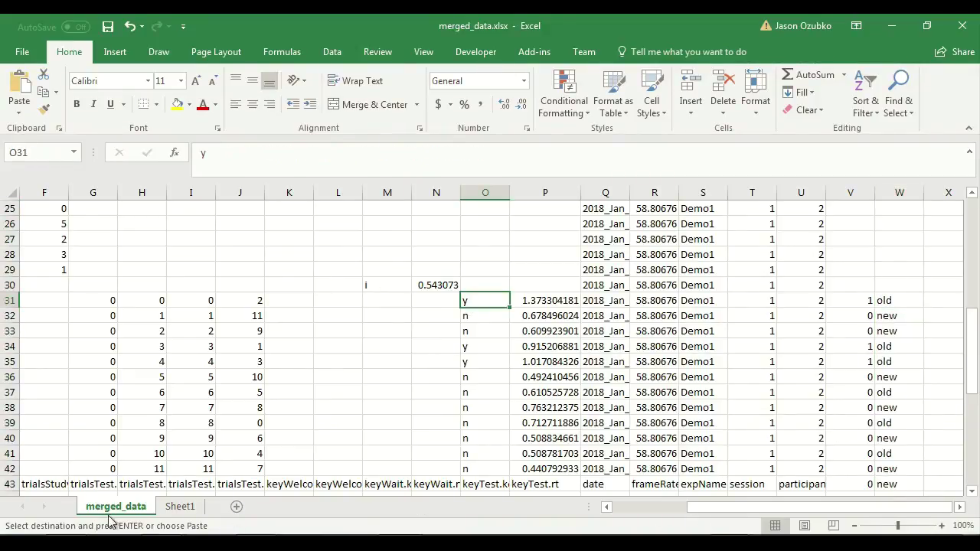
- Remove the WordColor field from the columns of the pivot table on Sheet1
{"action": "left_click", "coordinate": [184, 507]}
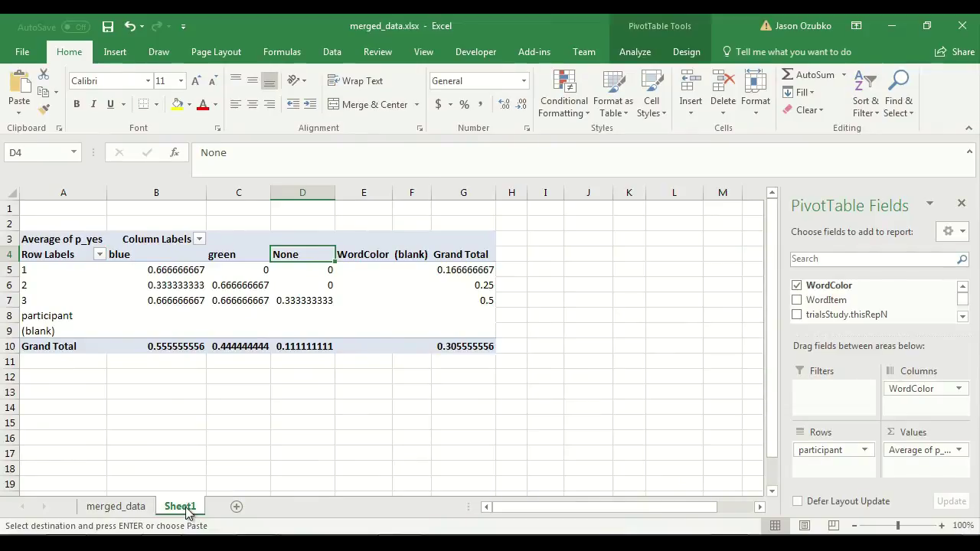
{"action": "left_click", "coordinate": [369, 306]}
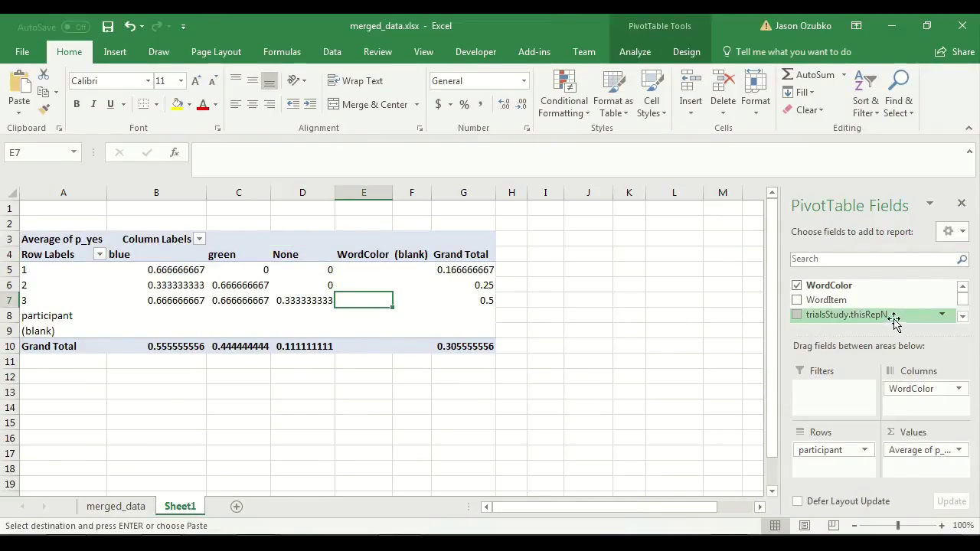
{"action": "left_click_drag", "start_coordinate": [885, 335], "coordinate": [885, 358]}
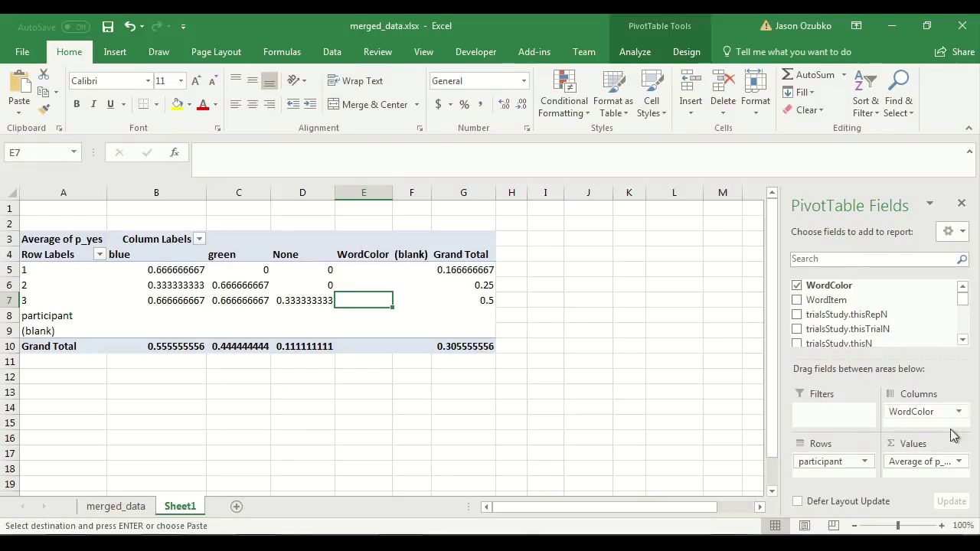
{"action": "left_click_drag", "start_coordinate": [930, 414], "coordinate": [901, 319]}
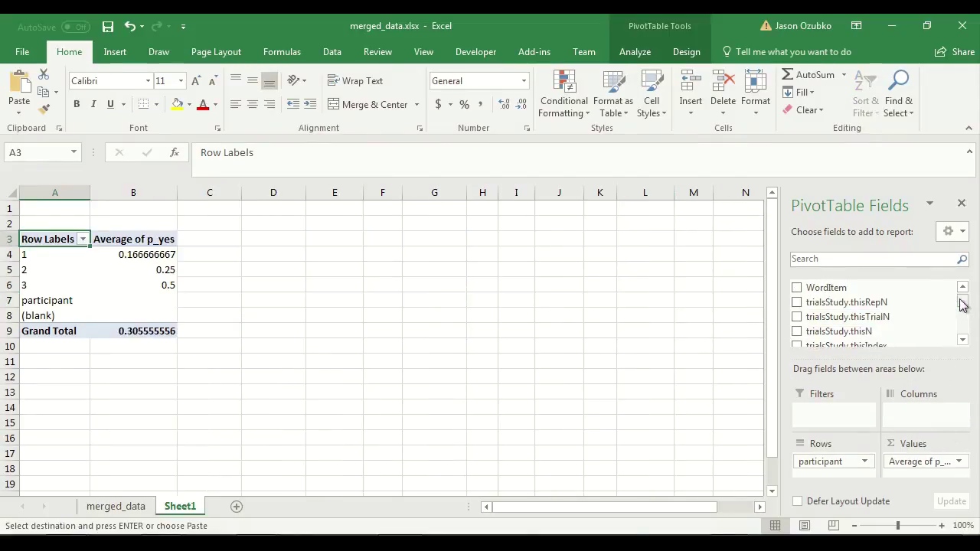
- Look for old_new among the pivot table fields and check which merged_data columns its source covers
{"action": "left_click_drag", "start_coordinate": [962, 303], "coordinate": [964, 329]}
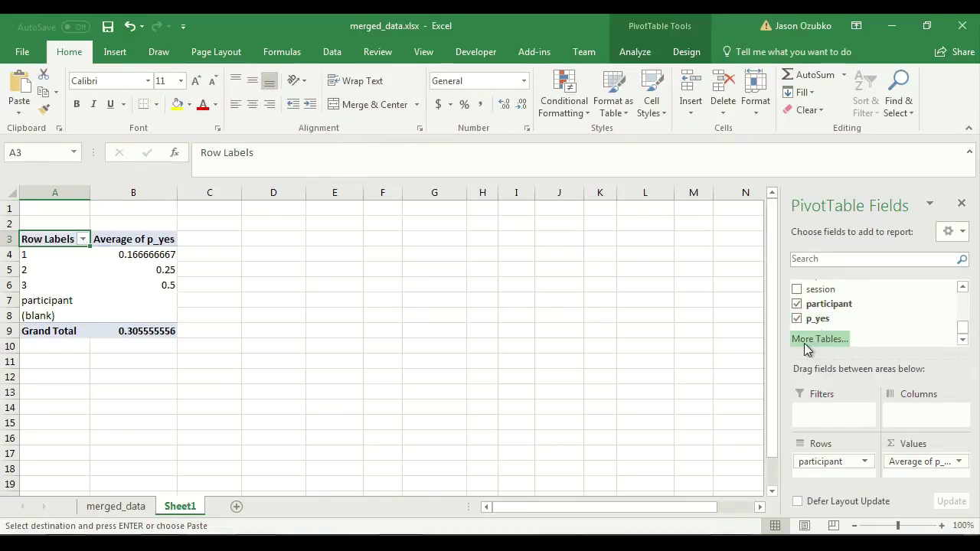
{"action": "left_click", "coordinate": [116, 505]}
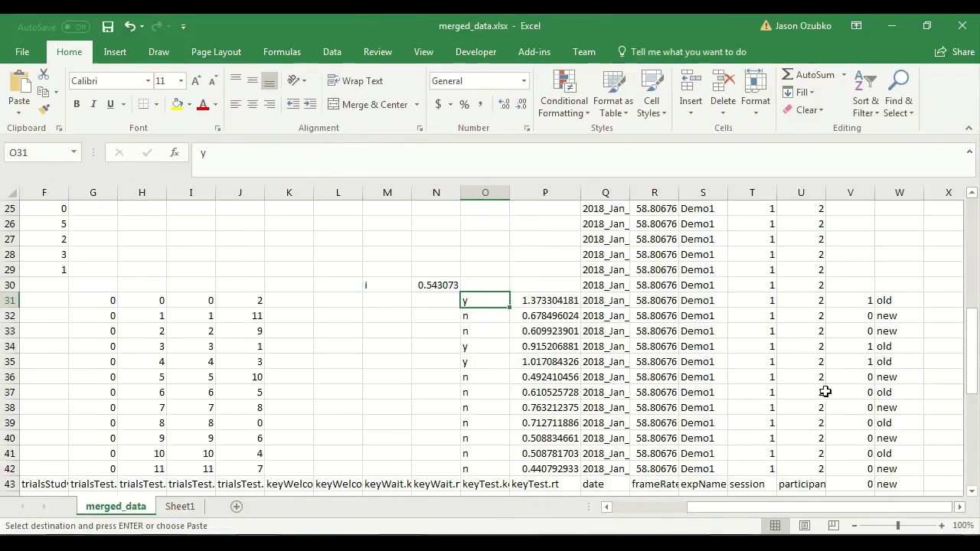
{"action": "left_click_drag", "start_coordinate": [848, 192], "coordinate": [2, 90]}
{"action": "left_click_drag", "start_coordinate": [834, 507], "coordinate": [911, 483]}
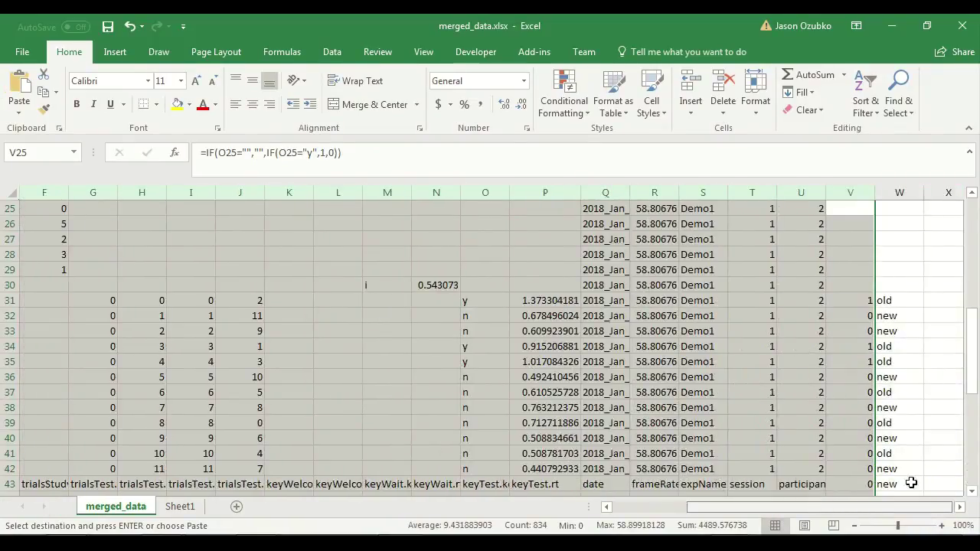
{"action": "left_click", "coordinate": [179, 506]}
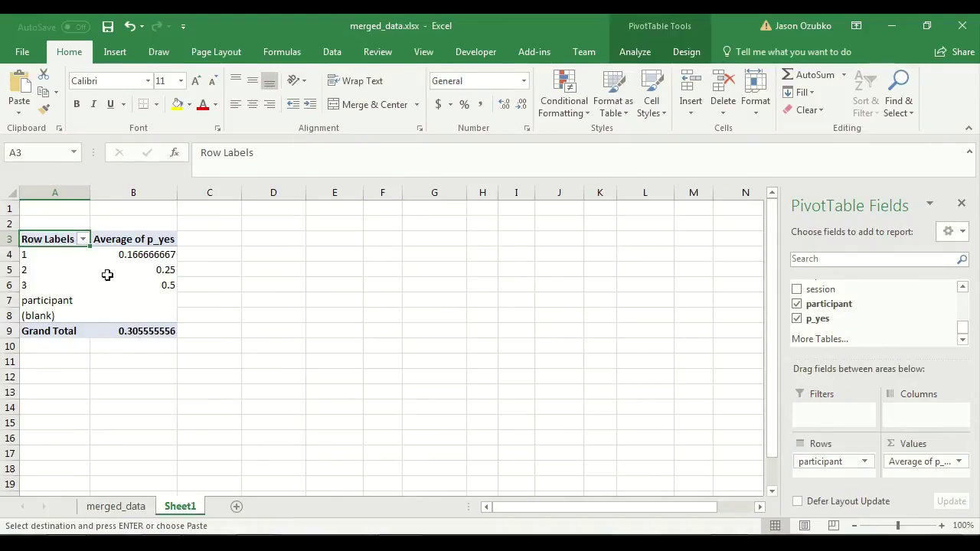
- Change the pivot table's data source to columns A through W of merged_data to include old_new
{"action": "left_click", "coordinate": [630, 51]}
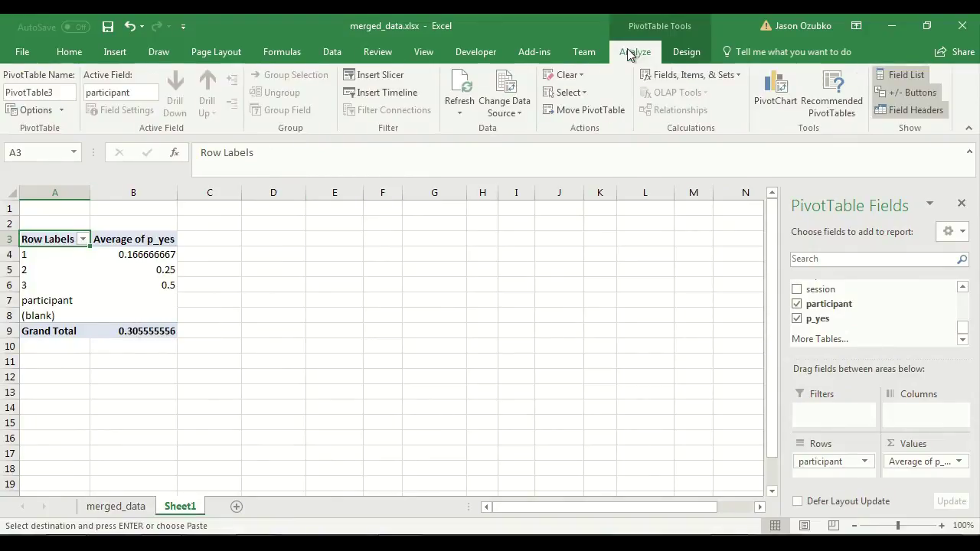
{"action": "right_click", "coordinate": [133, 278]}
{"action": "key", "text": "Escape"}
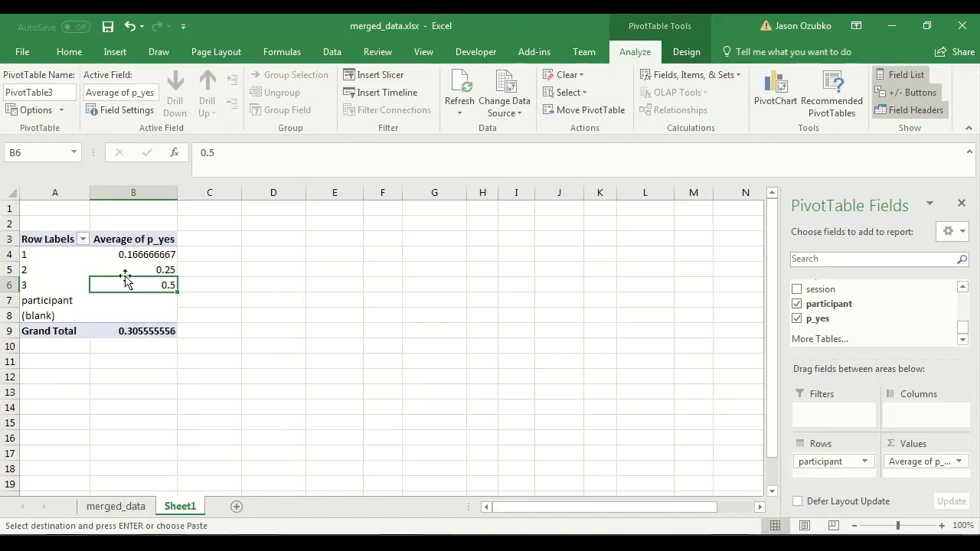
{"action": "left_click", "coordinate": [501, 85]}
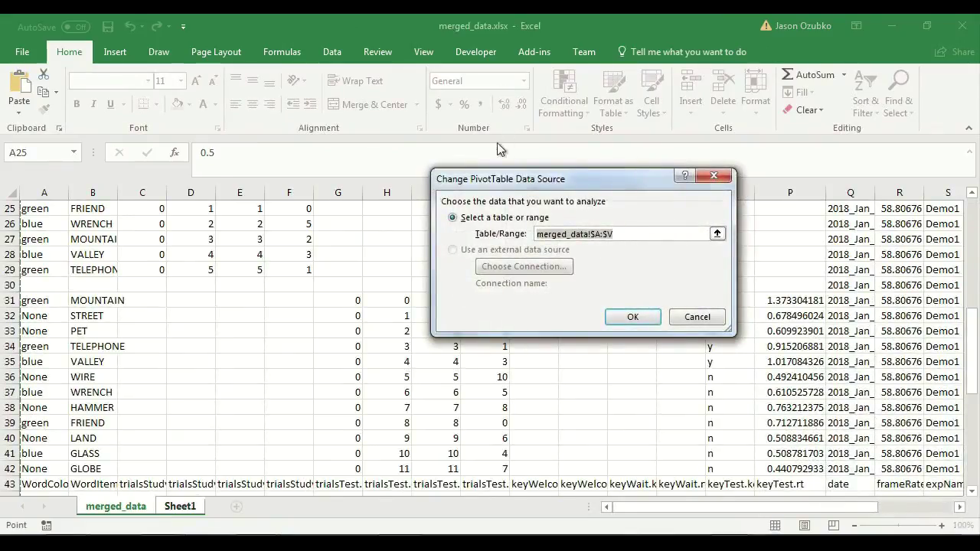
{"action": "scroll", "coordinate": [880, 361], "scroll_direction": "up", "scroll_amount": 8}
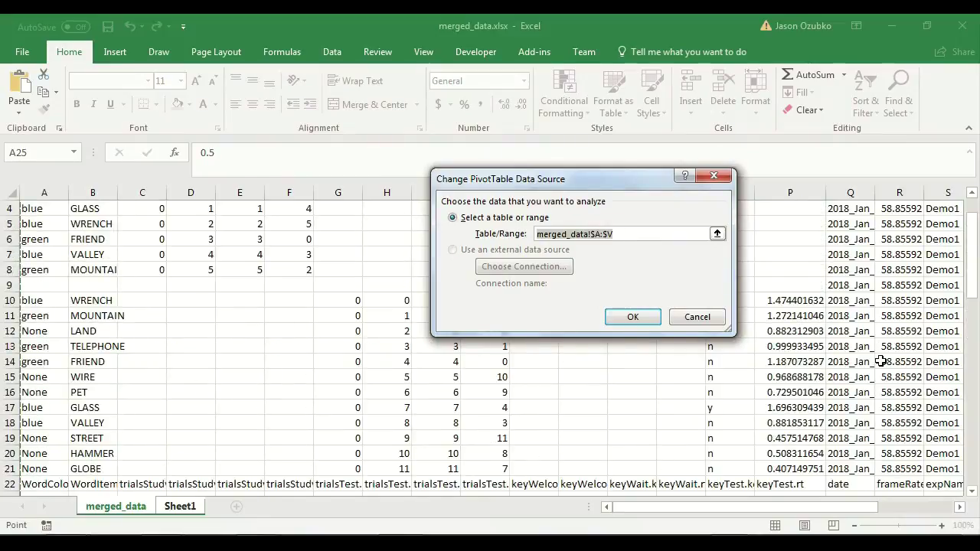
{"action": "left_click", "coordinate": [36, 191]}
{"action": "left_click_drag", "start_coordinate": [36, 191], "coordinate": [865, 341]}
{"action": "left_click", "coordinate": [630, 317]}
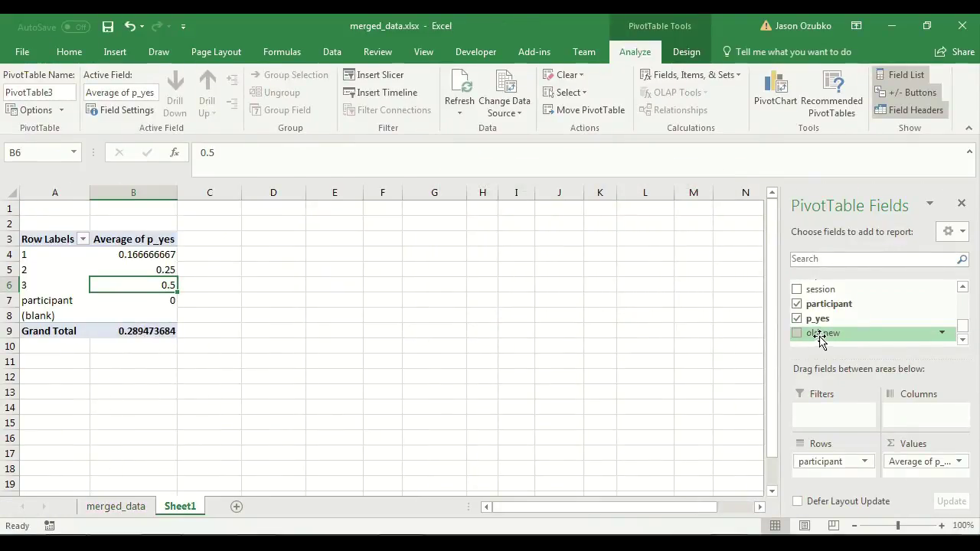
- Add old_new to the pivot table's columns and compare the participants' p_yes averages for old and new items
{"action": "left_click_drag", "start_coordinate": [815, 333], "coordinate": [918, 420]}
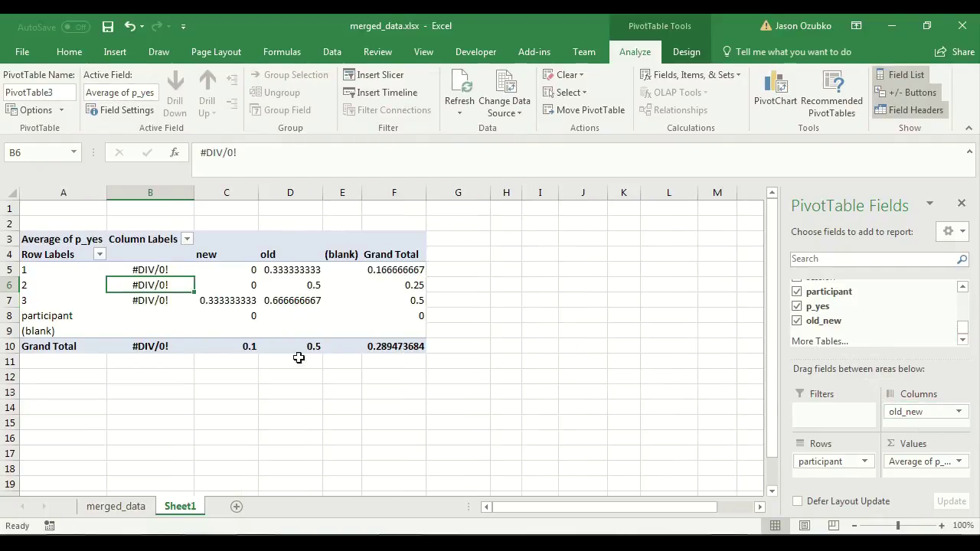
{"action": "left_click_drag", "start_coordinate": [245, 269], "coordinate": [286, 300]}
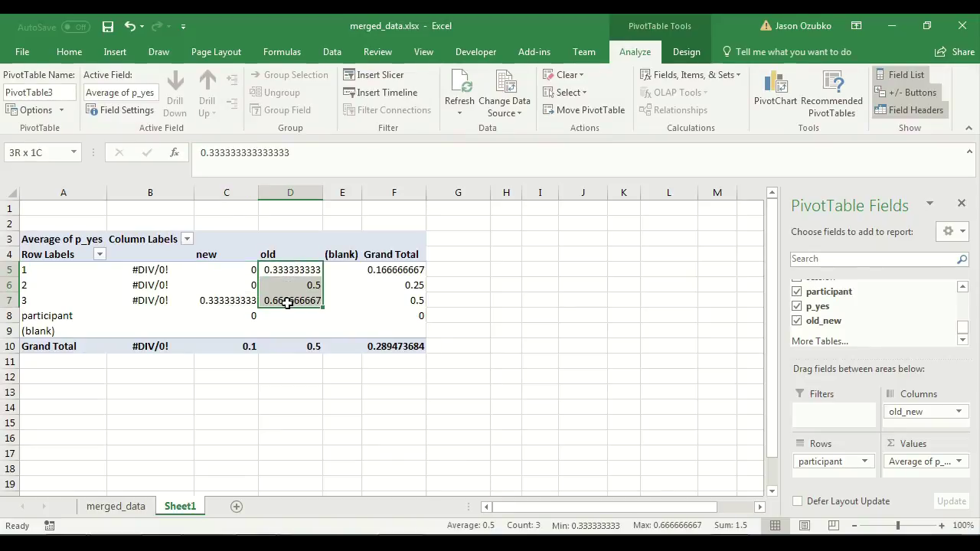
{"action": "left_click_drag", "start_coordinate": [225, 268], "coordinate": [228, 302]}
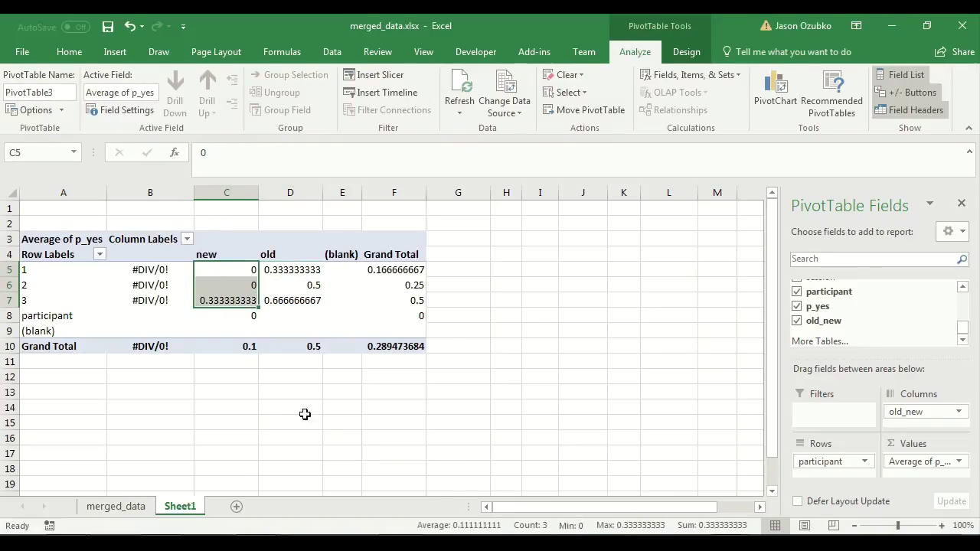
{"action": "left_click", "coordinate": [415, 429]}
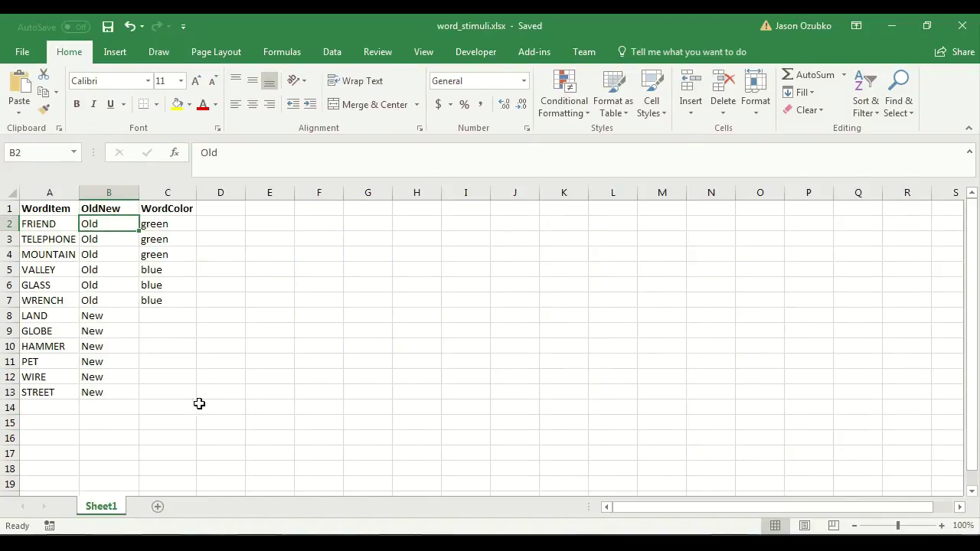
- Review the word list in word_stimuli.xlsx, comparing the WordItem, OldNew and WordColor columns for all twelve words
{"action": "left_click_drag", "start_coordinate": [183, 390], "coordinate": [13, 182]}
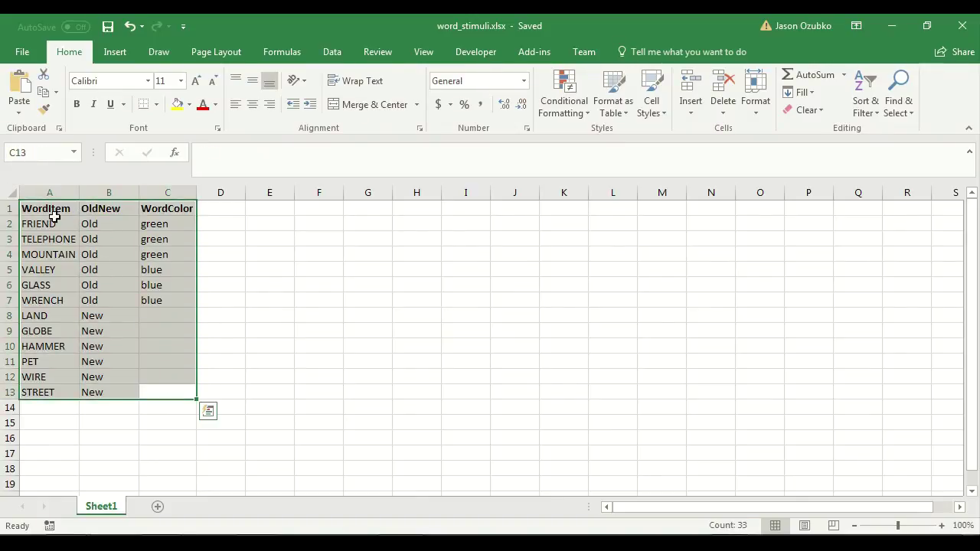
{"action": "left_click_drag", "start_coordinate": [49, 222], "coordinate": [33, 405]}
{"action": "left_click", "coordinate": [43, 317]}
{"action": "left_click_drag", "start_coordinate": [100, 224], "coordinate": [100, 394]}
{"action": "left_click_drag", "start_coordinate": [148, 302], "coordinate": [154, 223]}
{"action": "left_click_drag", "start_coordinate": [44, 225], "coordinate": [46, 391]}
{"action": "left_click_drag", "start_coordinate": [99, 225], "coordinate": [120, 389]}
{"action": "left_click", "coordinate": [162, 326]}
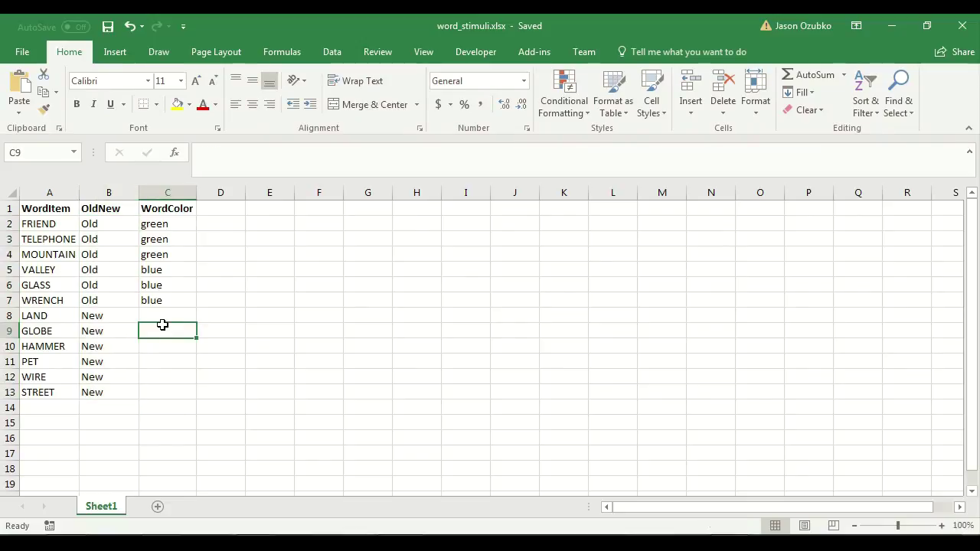
- Insert a new column before OldNew and give it the header ItemType
{"action": "right_click", "coordinate": [115, 192]}
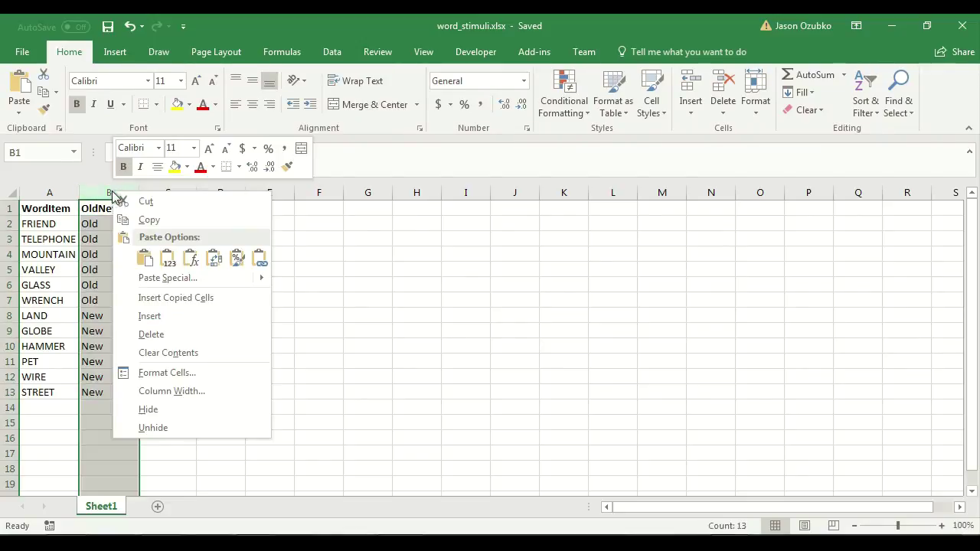
{"action": "left_click", "coordinate": [162, 316]}
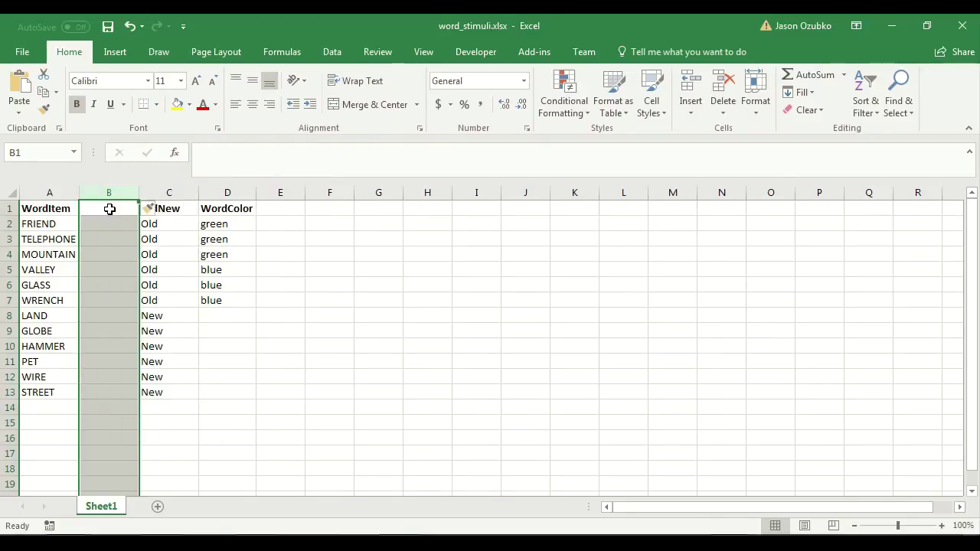
{"action": "left_click", "coordinate": [110, 209]}
{"action": "type", "text": "S"}
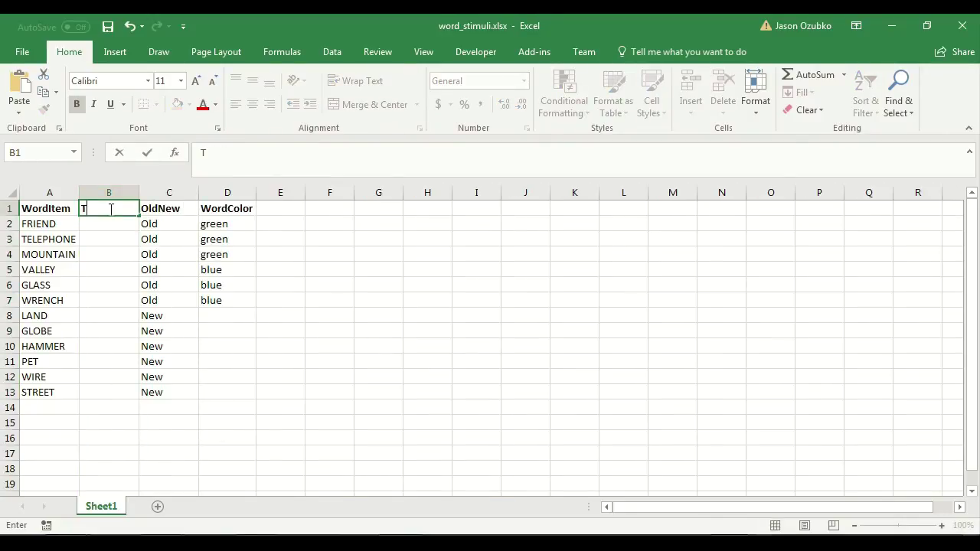
{"action": "type", "text": "temType"}
{"action": "key", "text": "Return"}
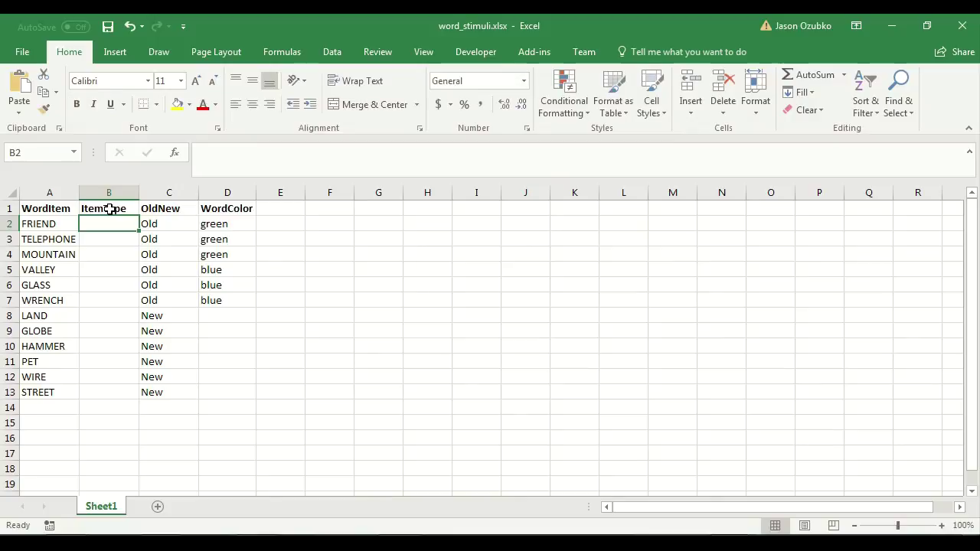
- Fill in ItemType for the first six words as Person, Object, Place, Place, Object and Object
{"action": "type", "text": "Person"}
{"action": "key", "text": "Return"}
{"action": "type", "text": "O"}
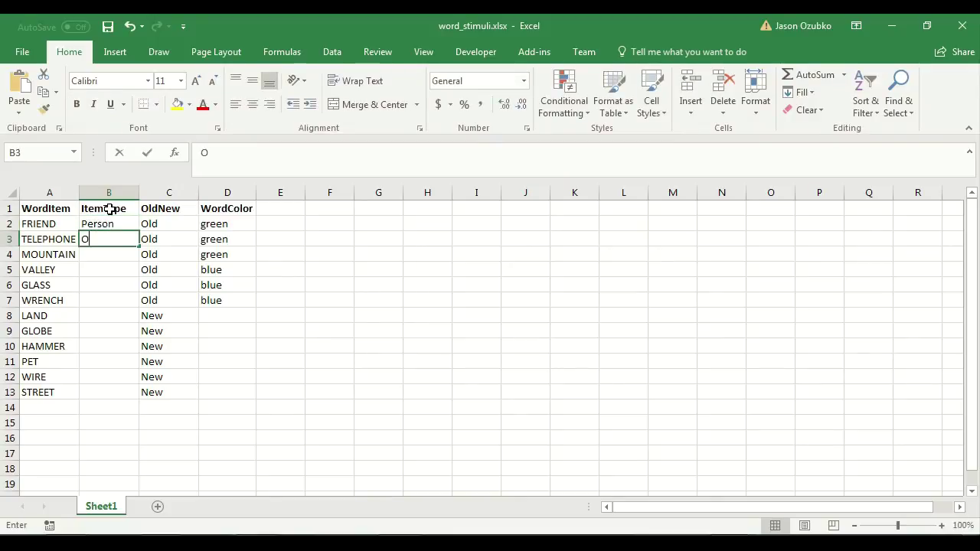
{"action": "type", "text": "jject"}
{"action": "key", "text": "Return"}
{"action": "type", "text": "Place"}
{"action": "type", "text": "Place"}
{"action": "key", "text": "Return"}
{"action": "type", "text": "O"}
{"action": "key", "text": "Return"}
{"action": "type", "text": "Object"}
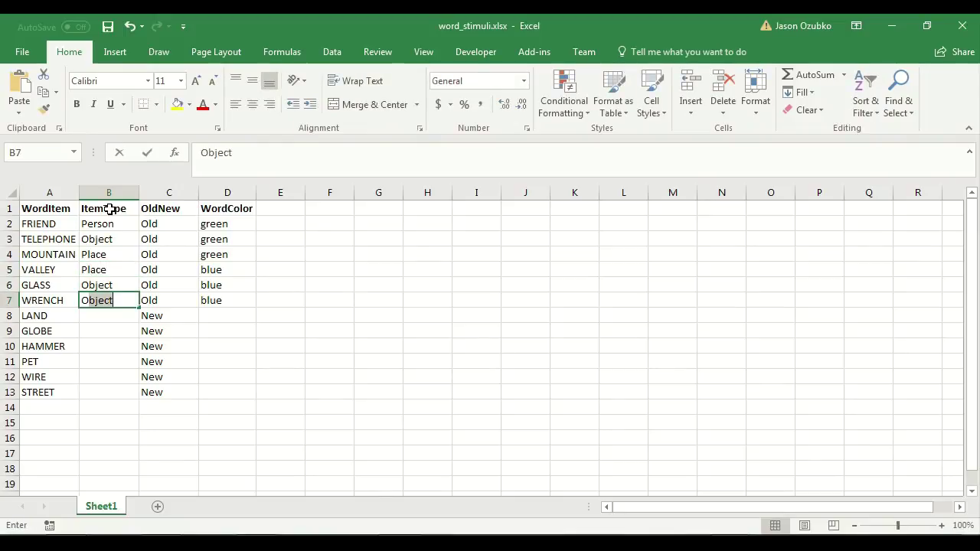
{"action": "key", "text": "Return"}
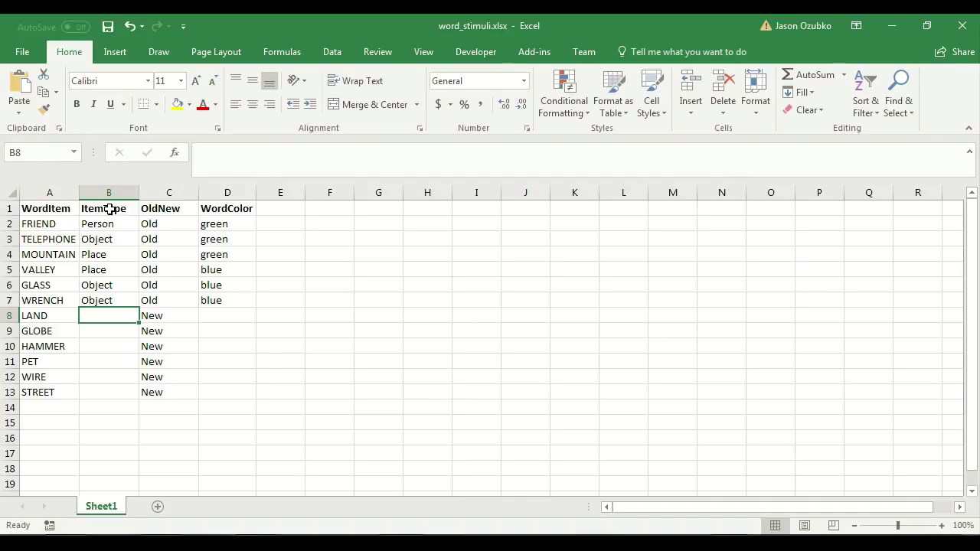
- Delete the ItemType column from the word list
{"action": "right_click", "coordinate": [109, 192]}
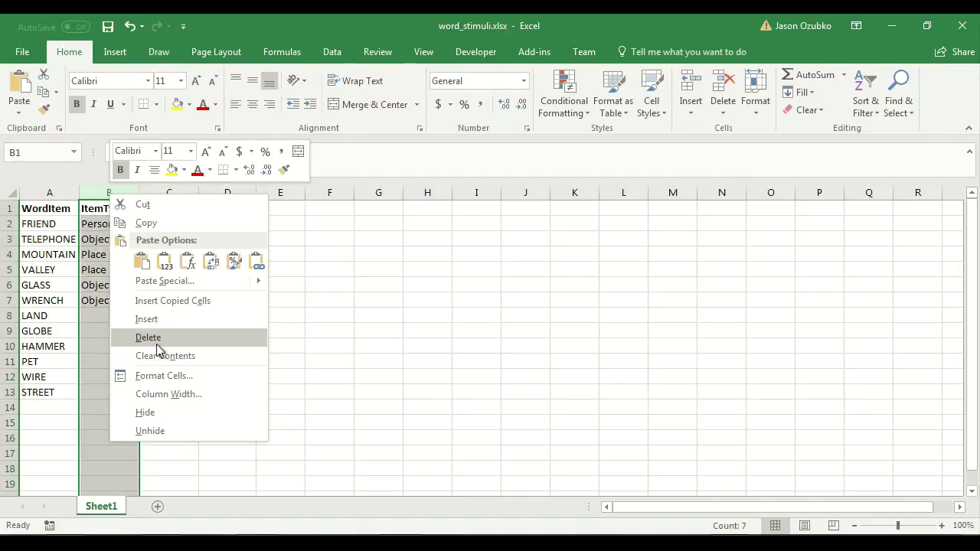
{"action": "left_click", "coordinate": [157, 344]}
{"action": "left_click", "coordinate": [172, 329]}
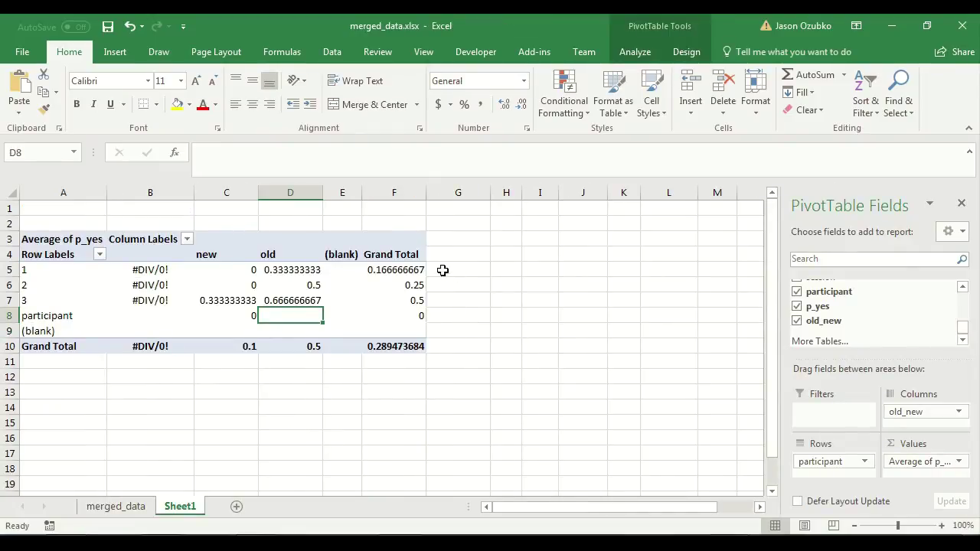
- Return to the pivot table in merged_data.xlsx and examine its stray participant row and the new and old averages
{"action": "left_click", "coordinate": [251, 389]}
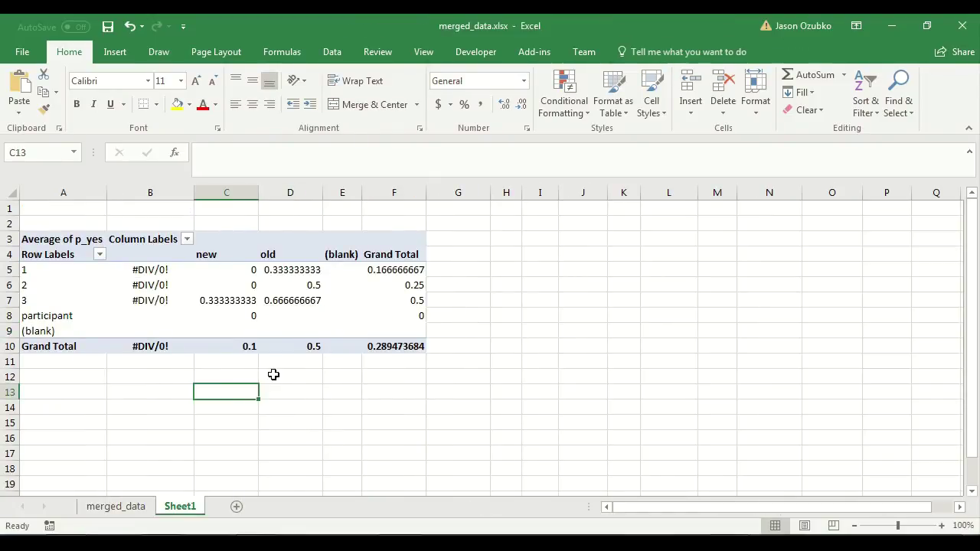
{"action": "left_click", "coordinate": [261, 360]}
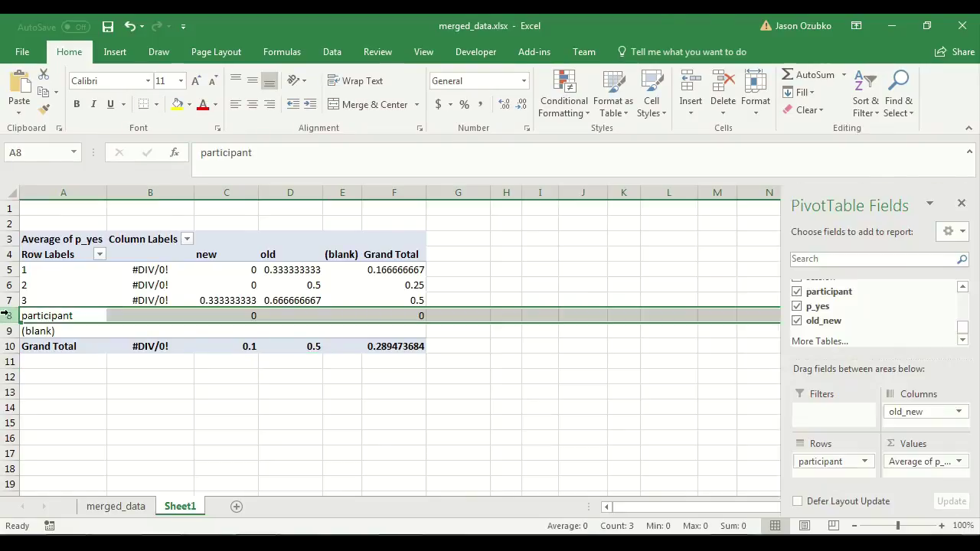
{"action": "left_click", "coordinate": [9, 315]}
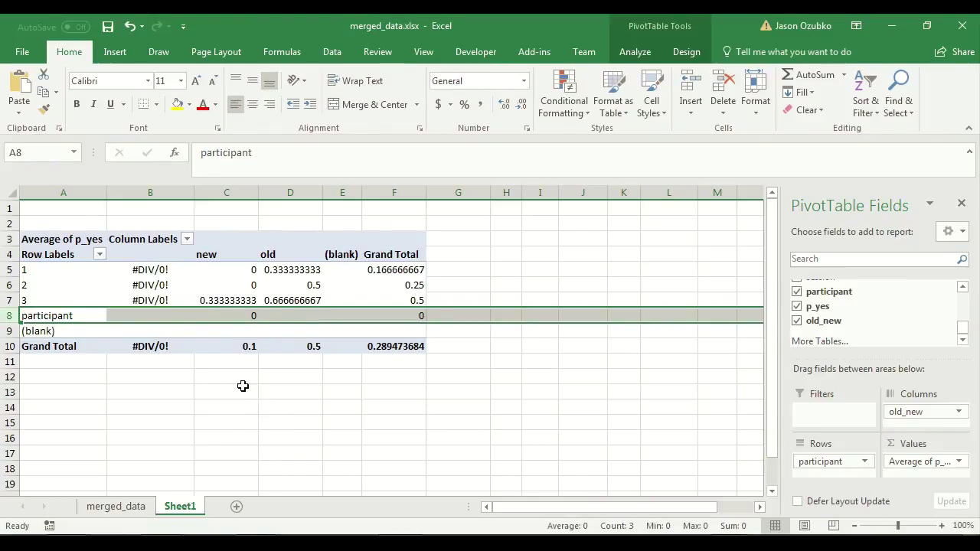
{"action": "left_click", "coordinate": [226, 297]}
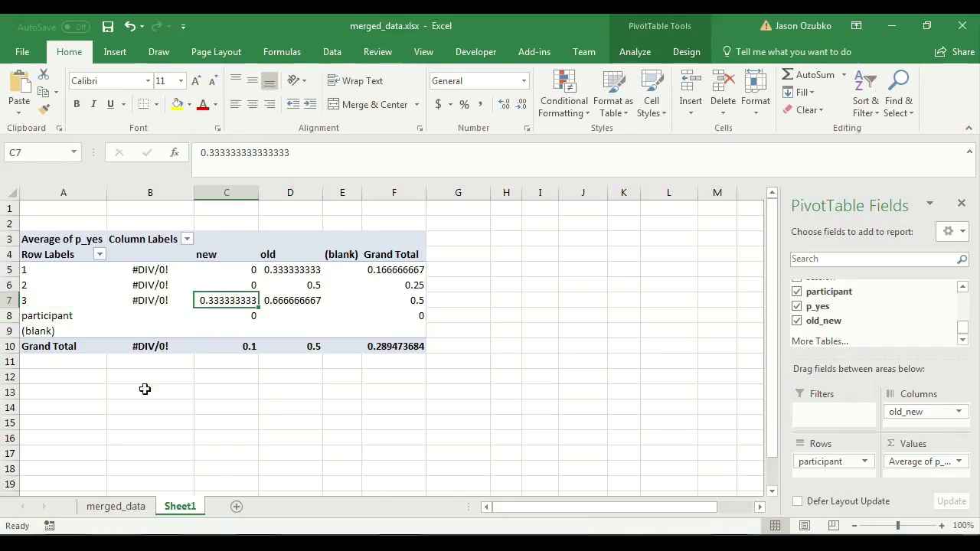
- Find the repeated header row 22 on the merged_data sheet and examine its p_yes and old_new cells alongside the headers
{"action": "left_click", "coordinate": [117, 507]}
{"action": "scroll", "coordinate": [896, 394], "scroll_direction": "down", "scroll_amount": 4}
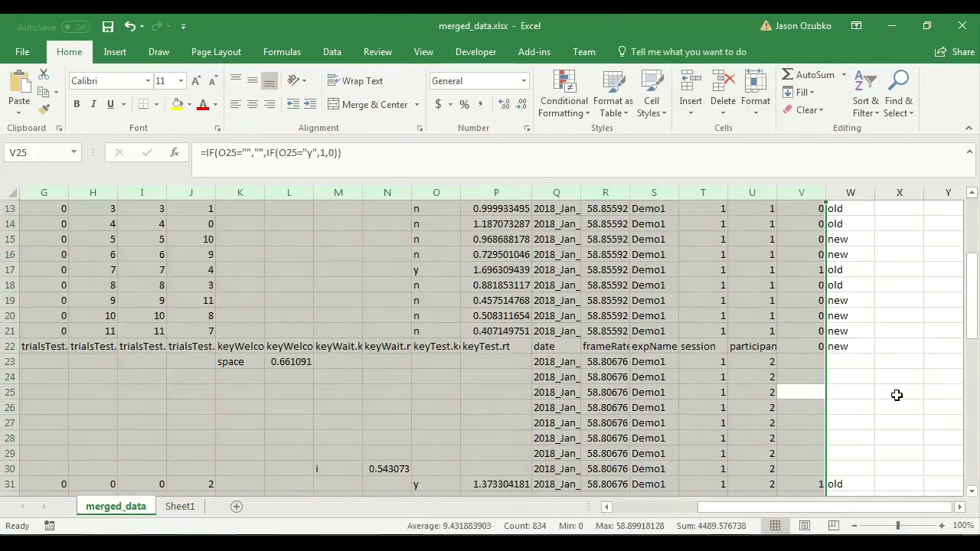
{"action": "left_click", "coordinate": [849, 347]}
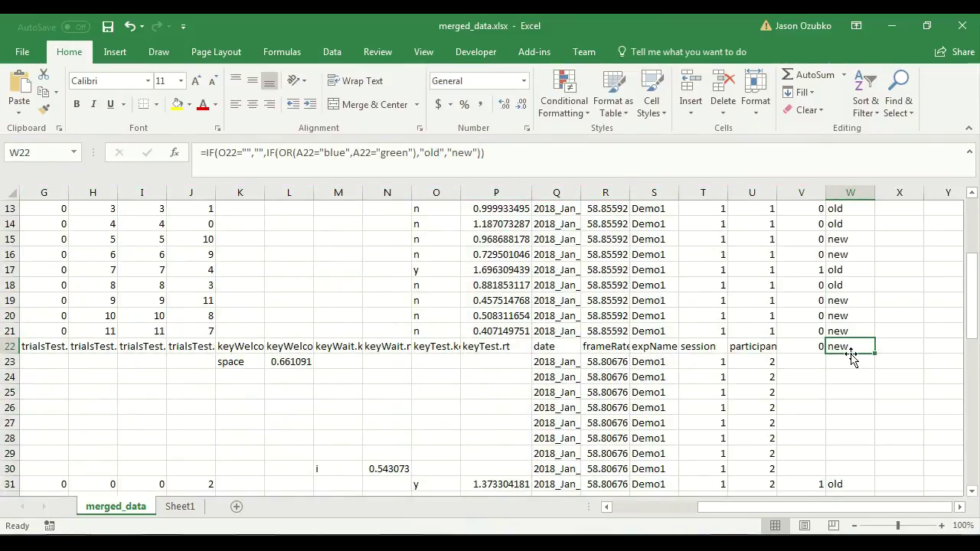
{"action": "key", "text": "Left"}
{"action": "key", "text": "Left"}
{"action": "key", "text": "Left"}
{"action": "key", "text": "Left"}
{"action": "key", "text": "Left"}
{"action": "key", "text": "Left"}
{"action": "key", "text": "Left"}
{"action": "key", "text": "Left"}
{"action": "key", "text": "Left"}
{"action": "key", "text": "Left"}
{"action": "key", "text": "Left"}
{"action": "key", "text": "Right"}
{"action": "key", "text": "Right"}
{"action": "key", "text": "Right"}
{"action": "key", "text": "Right"}
{"action": "key", "text": "Right"}
{"action": "key", "text": "Right"}
{"action": "key", "text": "Right"}
{"action": "key", "text": "Right"}
{"action": "key", "text": "Right"}
{"action": "key", "text": "Right"}
{"action": "key", "text": "Right"}
{"action": "key", "text": "Right"}
{"action": "key", "text": "Right"}
{"action": "key", "text": "Left"}
{"action": "key", "text": "Left"}
{"action": "key", "text": "Left"}
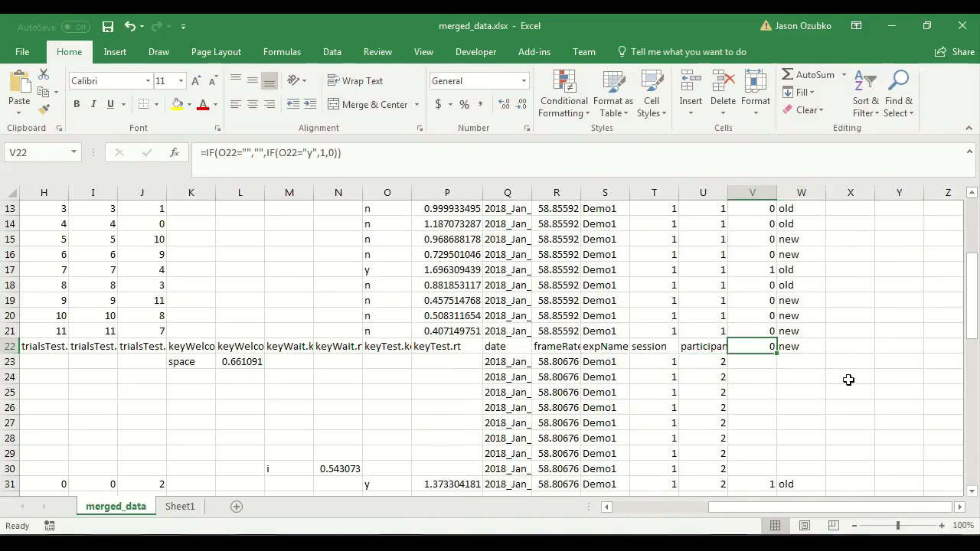
{"action": "key", "text": "Right"}
{"action": "key", "text": "Left"}
{"action": "key", "text": "Right"}
{"action": "key", "text": "Left"}
{"action": "key", "text": "Right"}
{"action": "key", "text": "Left"}
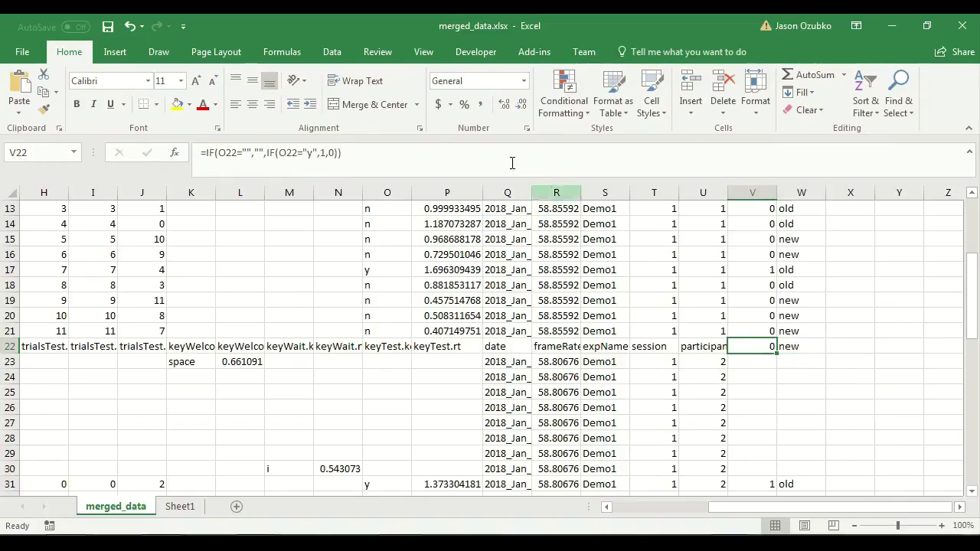
- Inspect the formulas in V22 and W22 and the header text in O22 that they test
{"action": "left_click", "coordinate": [382, 151]}
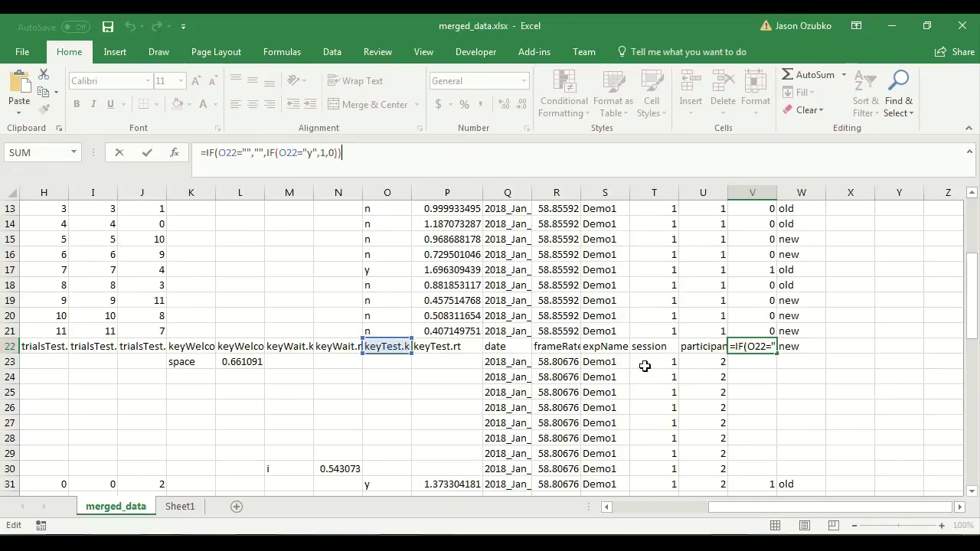
{"action": "key", "text": "Return"}
{"action": "left_click_drag", "start_coordinate": [747, 346], "coordinate": [790, 346]}
{"action": "left_click", "coordinate": [789, 346]}
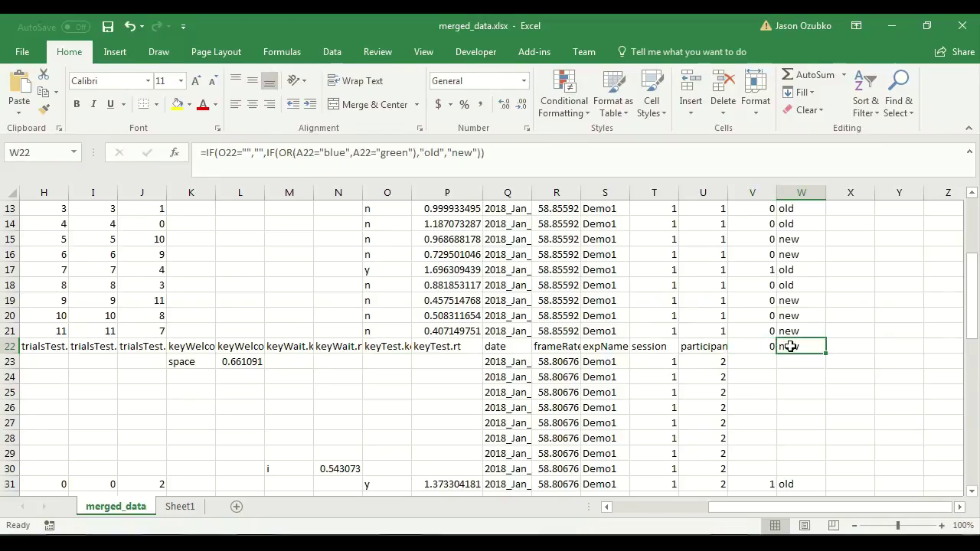
{"action": "left_click", "coordinate": [749, 346]}
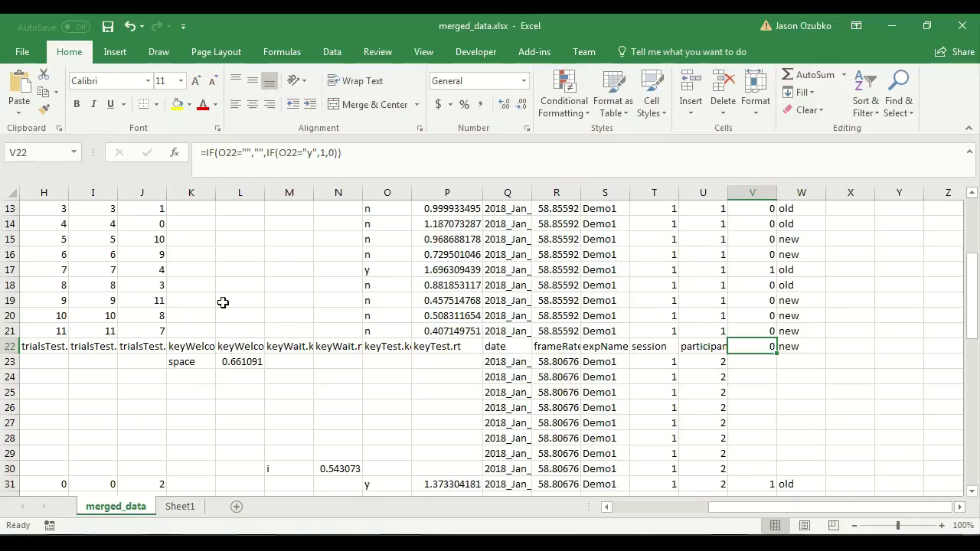
{"action": "left_click", "coordinate": [390, 347]}
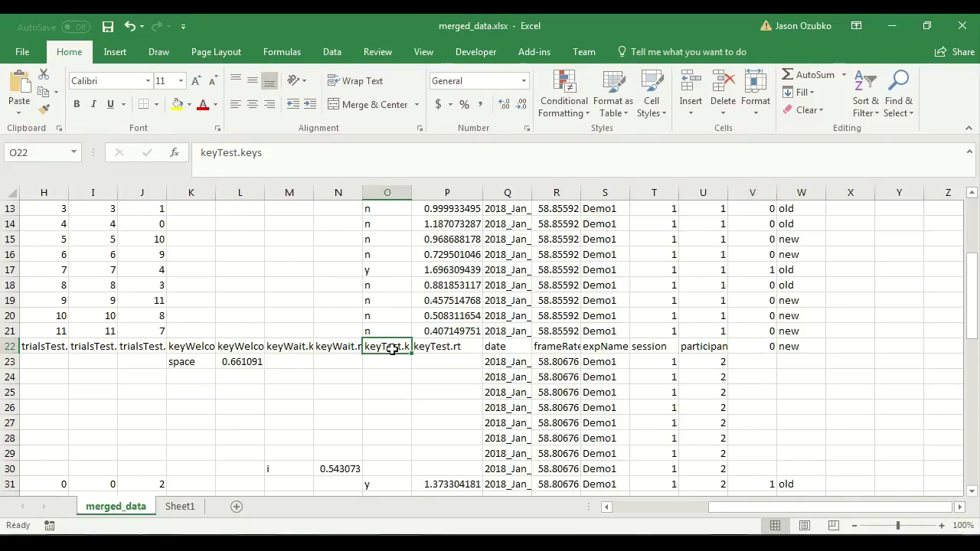
{"action": "left_click", "coordinate": [756, 349]}
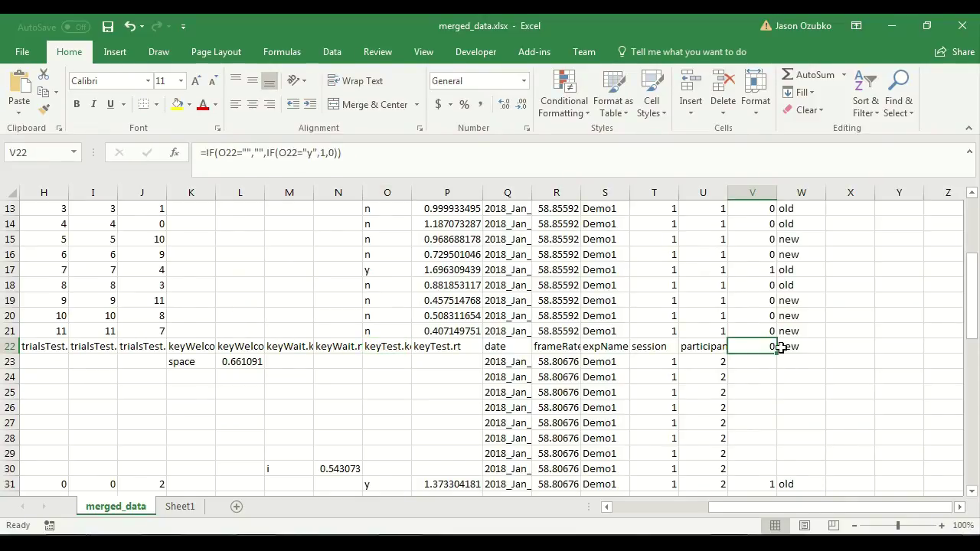
- Strip the p_yes formula in V22 back to its opening IF, removing the existing conditions and results
{"action": "key", "text": "F2"}
{"action": "scroll", "coordinate": [535, 306], "scroll_direction": "up", "scroll_amount": 1}
{"action": "key", "text": "shift+Right"}
{"action": "key", "text": "shift+Right"}
{"action": "key", "text": "shift+Right"}
{"action": "key", "text": "shift+Right"}
{"action": "key", "text": "shift+Right"}
{"action": "key", "text": "shift+Right"}
{"action": "key", "text": "shift+Right"}
{"action": "key", "text": "shift+Right"}
{"action": "key", "text": "shift+Right"}
{"action": "key", "text": "shift+Right"}
{"action": "key", "text": "shift+Right"}
{"action": "key", "text": "shift+Right"}
{"action": "key", "text": "shift+Right"}
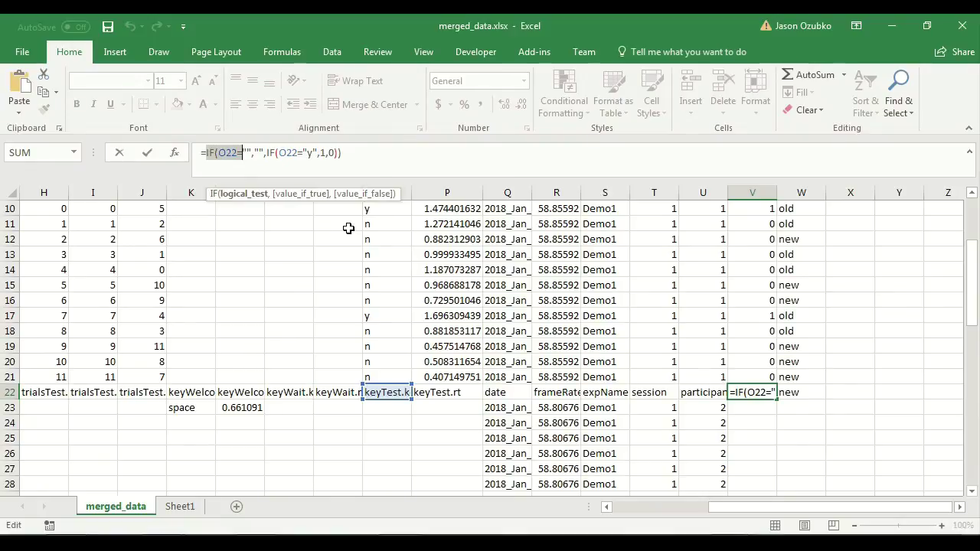
{"action": "key", "text": "BackSpace"}
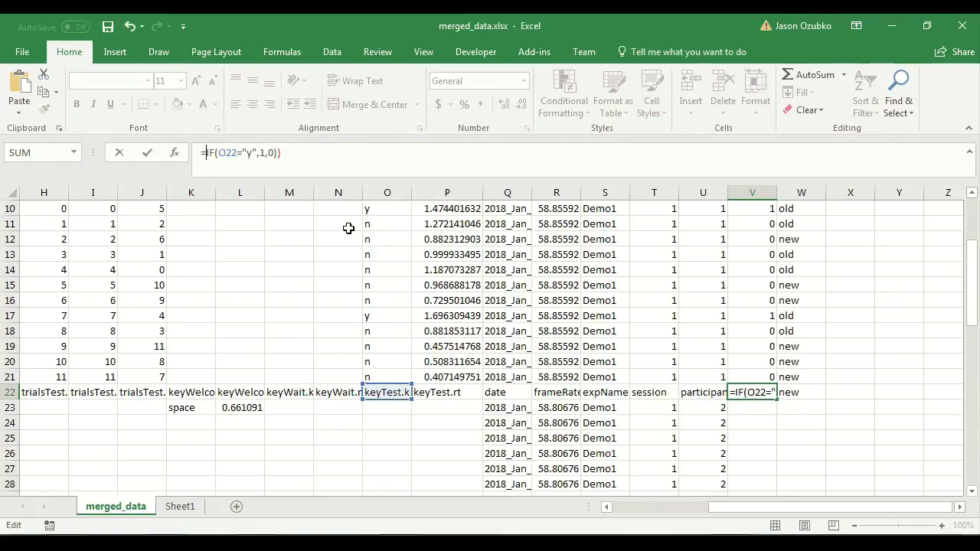
{"action": "key", "text": "BackSpace"}
{"action": "key", "text": "BackSpace"}
{"action": "key", "text": "BackSpace"}
{"action": "key", "text": "BackSpace"}
{"action": "key", "text": "BackSpace"}
{"action": "key", "text": "BackSpace"}
{"action": "key", "text": "BackSpace"}
{"action": "key", "text": "BackSpace"}
{"action": "key", "text": "BackSpace"}
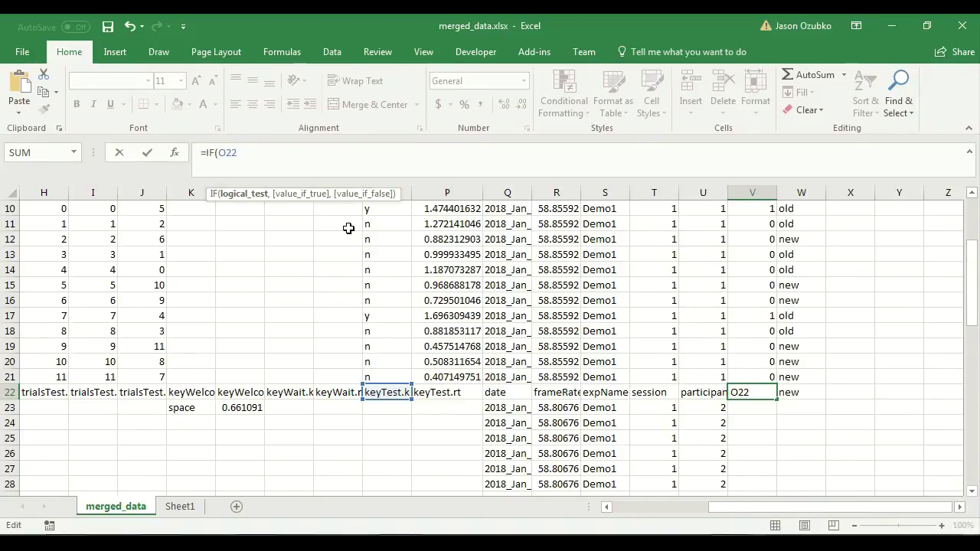
{"action": "key", "text": "BackSpace"}
{"action": "key", "text": "BackSpace"}
{"action": "key", "text": "BackSpace"}
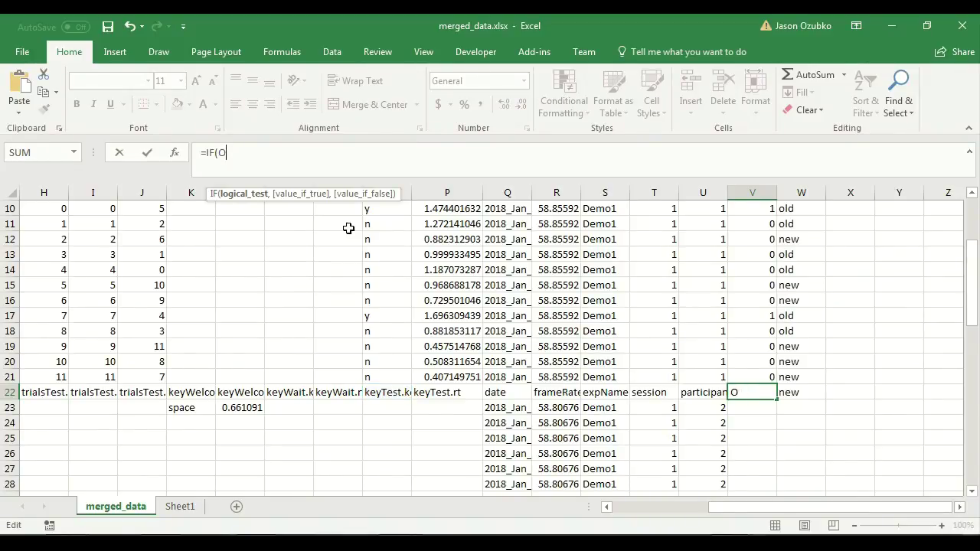
- Give the IF in V22 an AND test requiring O22 to differ from both an empty string and "keyTest.keys"
{"action": "type", "text": "and"}
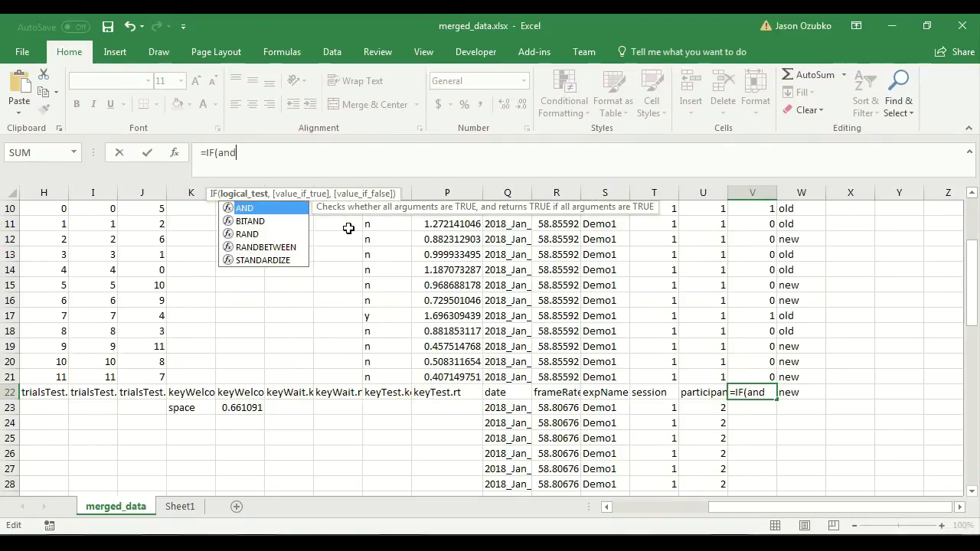
{"action": "type", "text": "("}
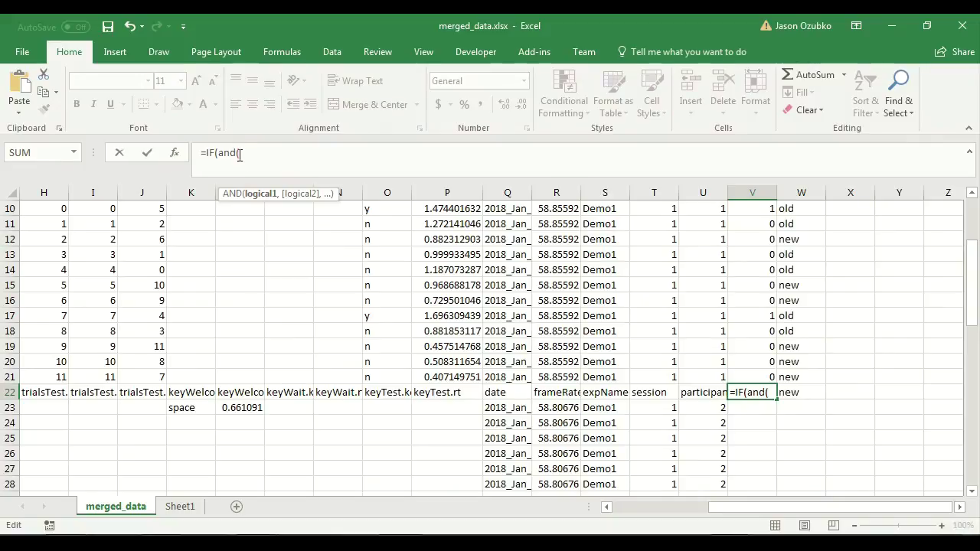
{"action": "left_click", "coordinate": [391, 392]}
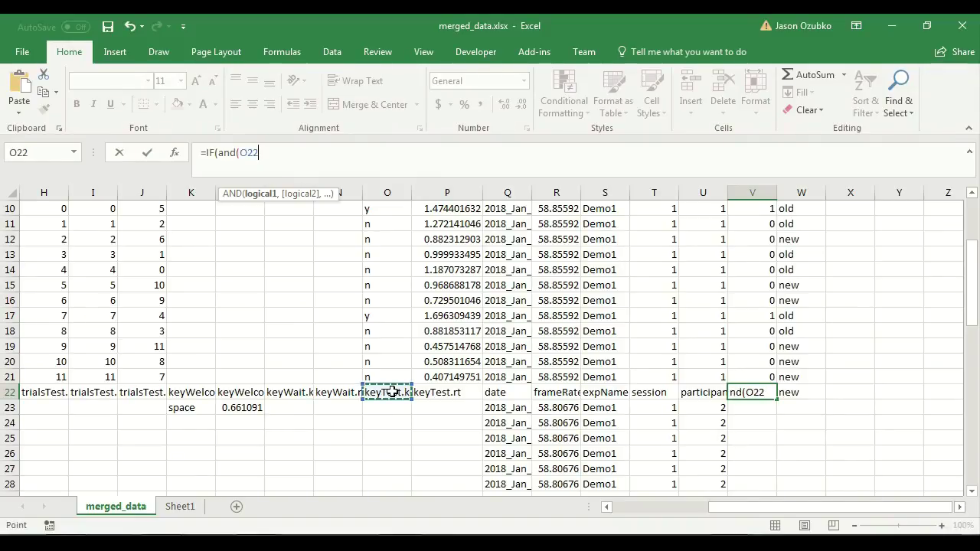
{"action": "type", "text": "<>\"\""}
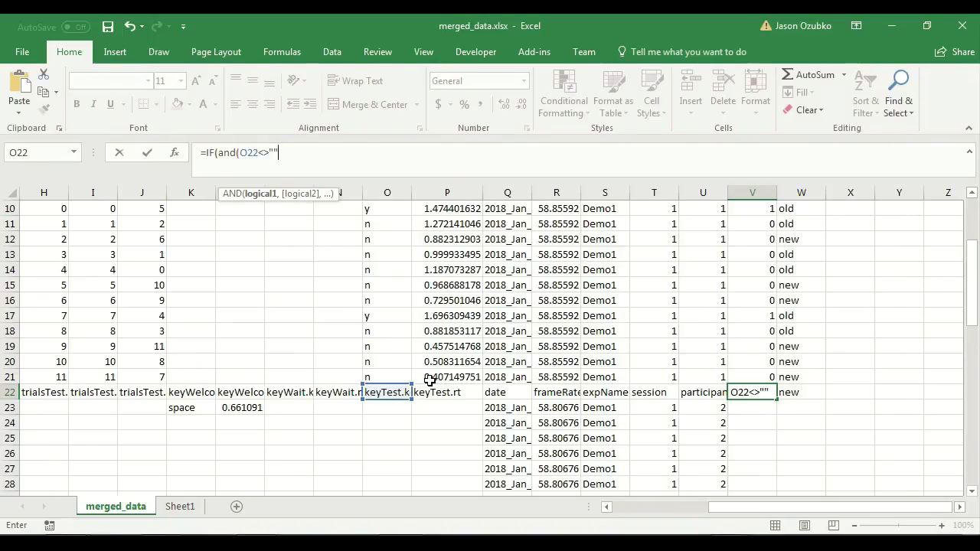
{"action": "type", "text": ","}
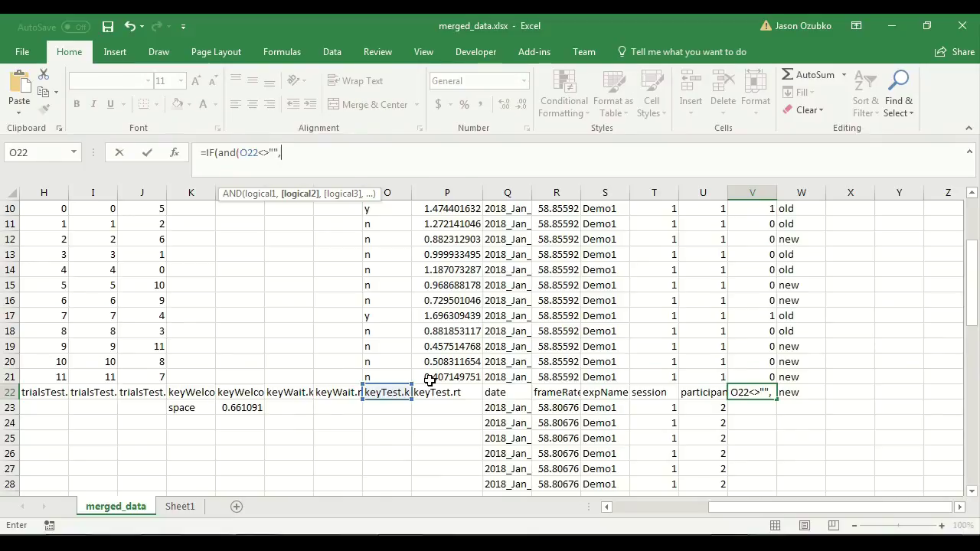
{"action": "left_click", "coordinate": [390, 392]}
{"action": "type", "text": "<>\""}
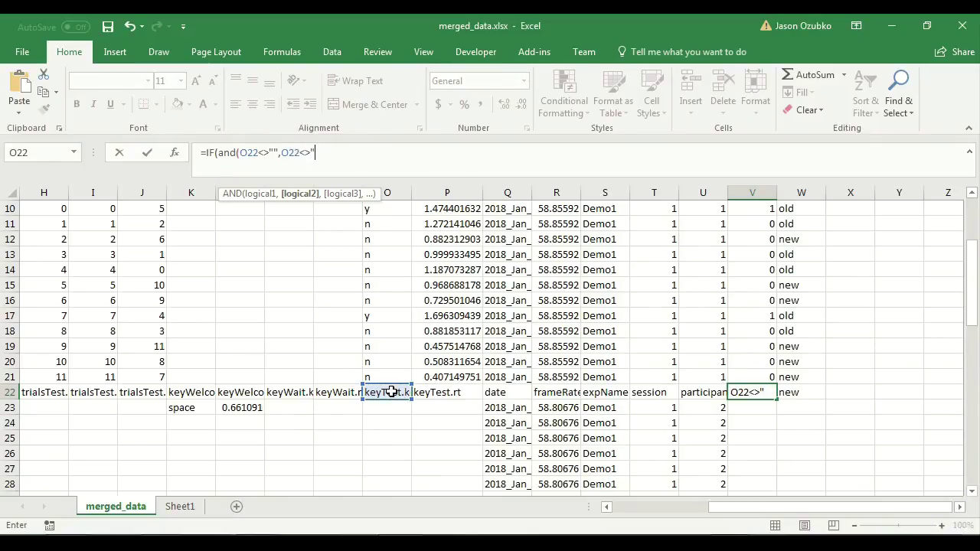
{"action": "type", "text": "keyTest.key"}
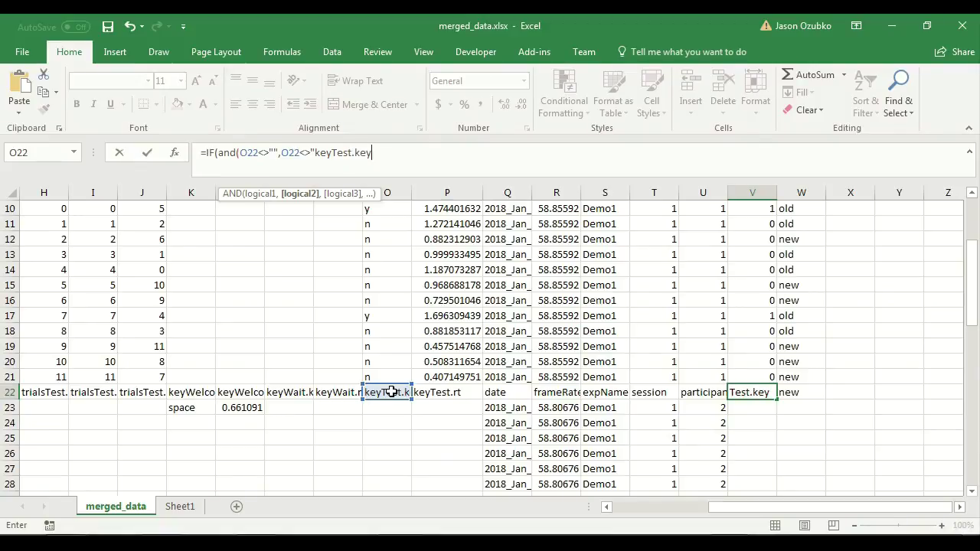
{"action": "type", "text": "s\"),"}
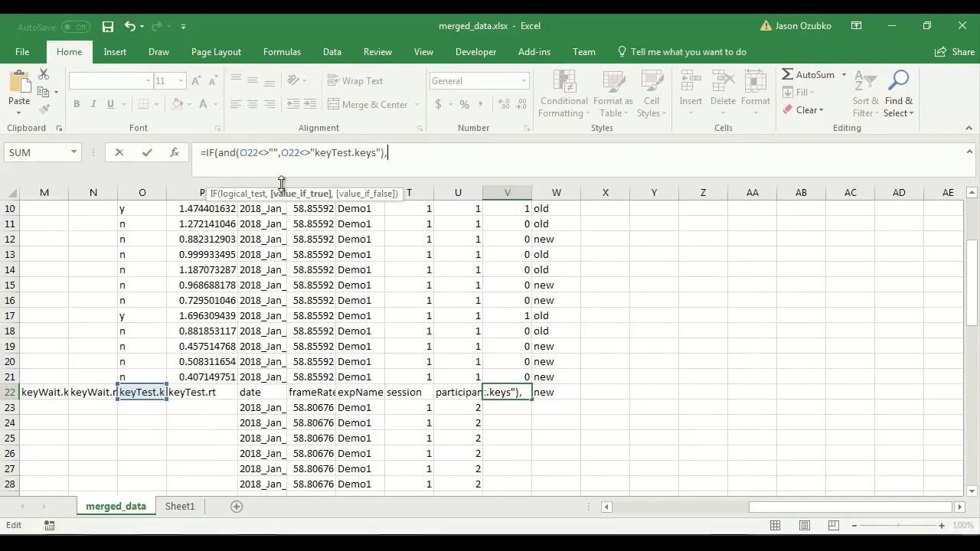
- Complete the V22 formula with IF(O22="y",1,0) as the true result and "" as the false result
{"action": "left_click", "coordinate": [137, 393]}
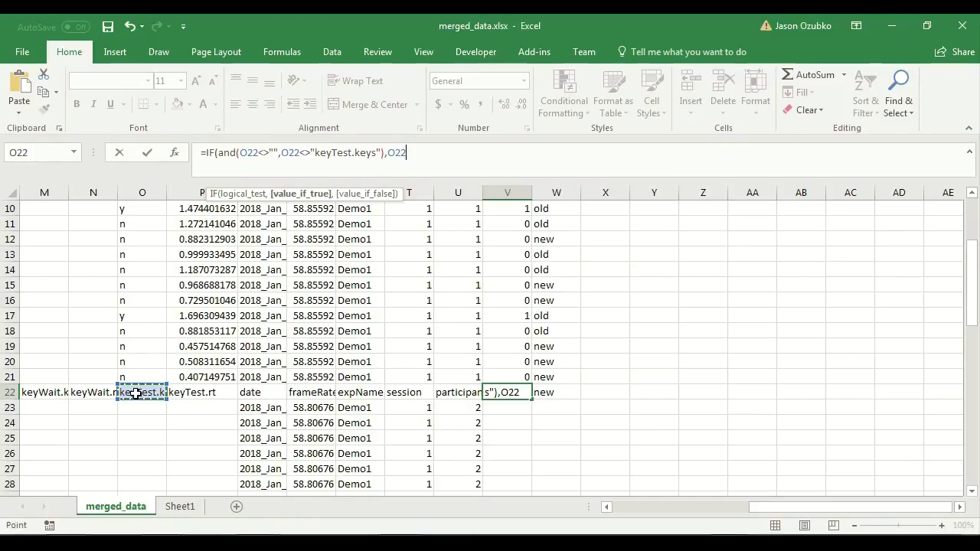
{"action": "type", "text": "=\"yes"}
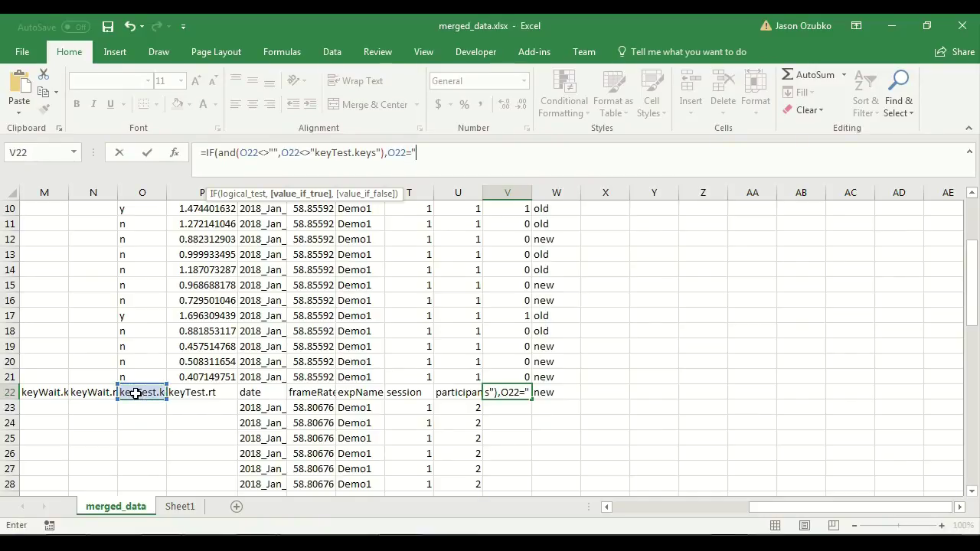
{"action": "left_click_drag", "start_coordinate": [205, 153], "coordinate": [538, 160]}
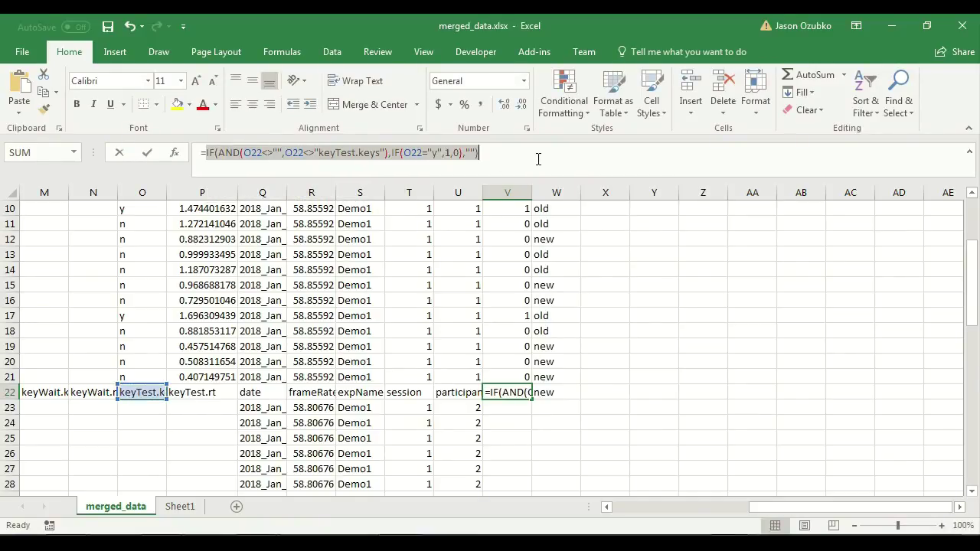
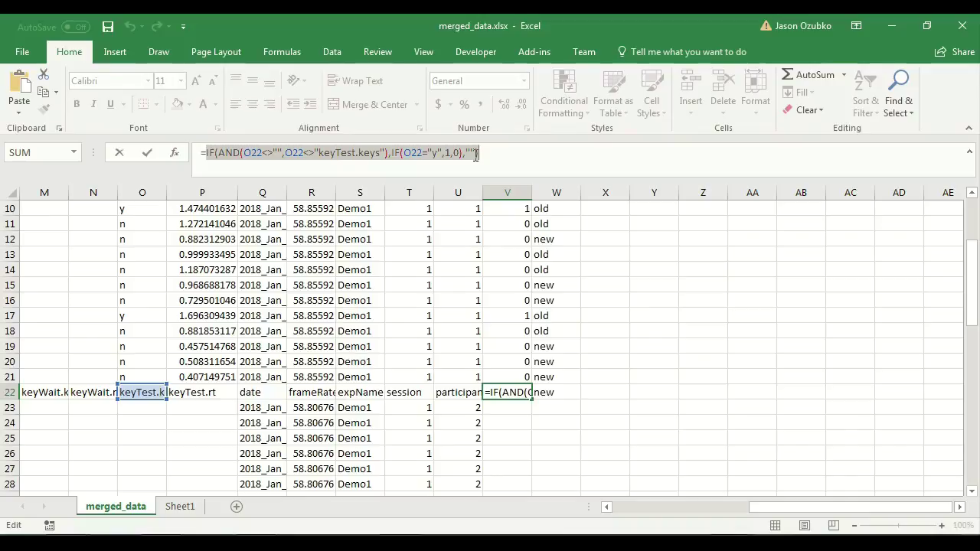
{"action": "key", "text": "ctrl+Return"}
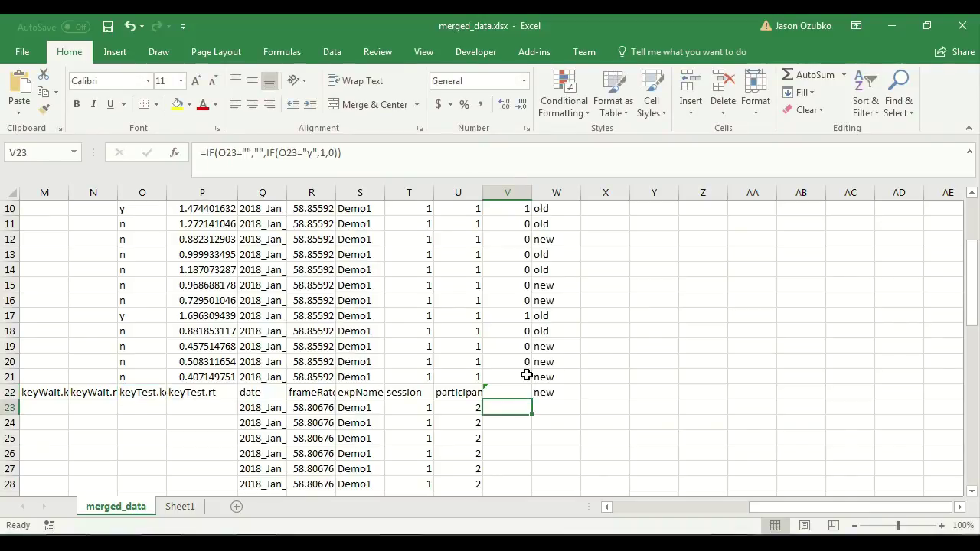
- Copy the V22 formula over all p_yes cells from V2 to V63 and check it down the column
{"action": "key", "text": "ctrl+c"}
{"action": "scroll", "coordinate": [512, 391], "scroll_direction": "up", "scroll_amount": 3}
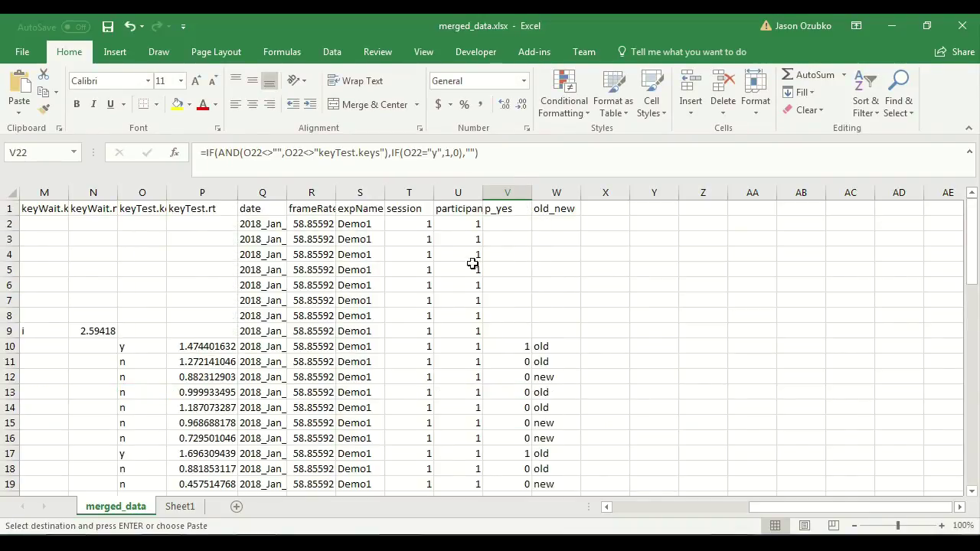
{"action": "left_click", "coordinate": [505, 222]}
{"action": "scroll", "coordinate": [505, 222], "scroll_direction": "down", "scroll_amount": 20}
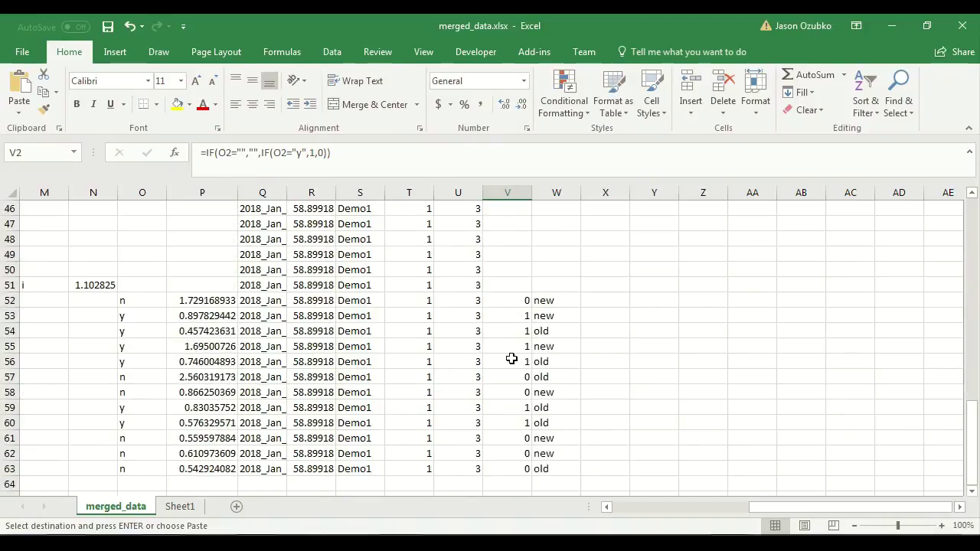
{"action": "scroll", "coordinate": [509, 345], "scroll_direction": "up", "scroll_amount": 2}
{"action": "left_click", "coordinate": [502, 331], "text": "shift"}
{"action": "key", "text": "ctrl+v"}
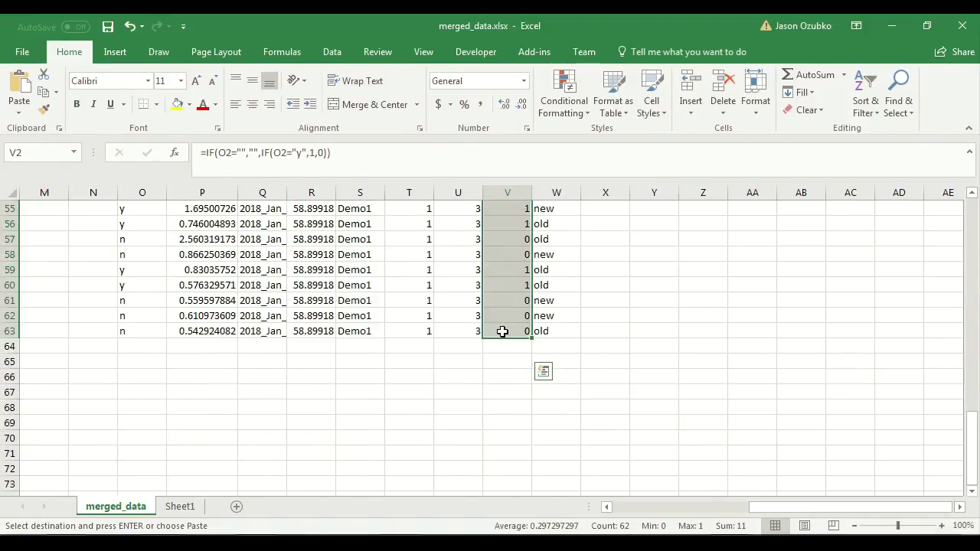
{"action": "scroll", "coordinate": [502, 331], "scroll_direction": "up", "scroll_amount": 18}
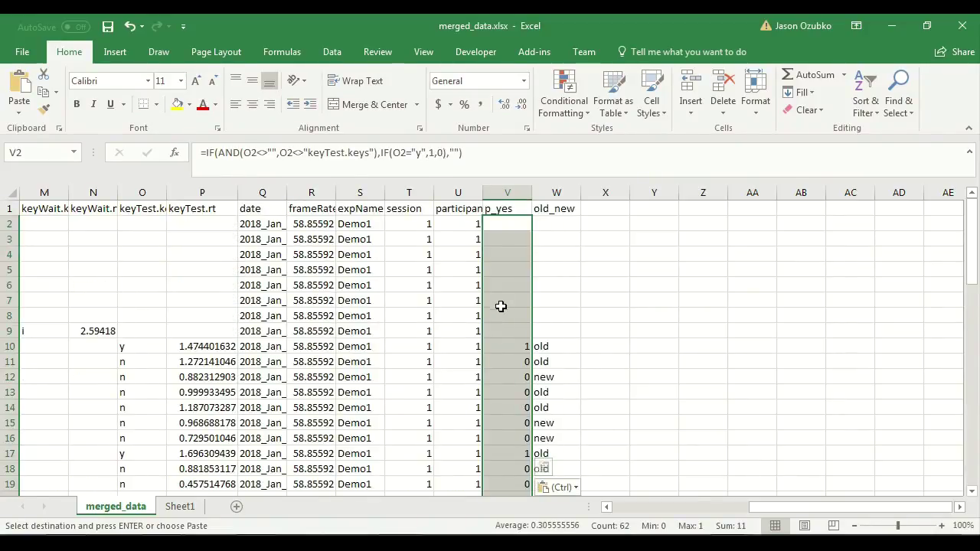
{"action": "left_click", "coordinate": [493, 254]}
{"action": "scroll", "coordinate": [493, 260], "scroll_direction": "down", "scroll_amount": 5}
{"action": "scroll", "coordinate": [498, 291], "scroll_direction": "down", "scroll_amount": 12}
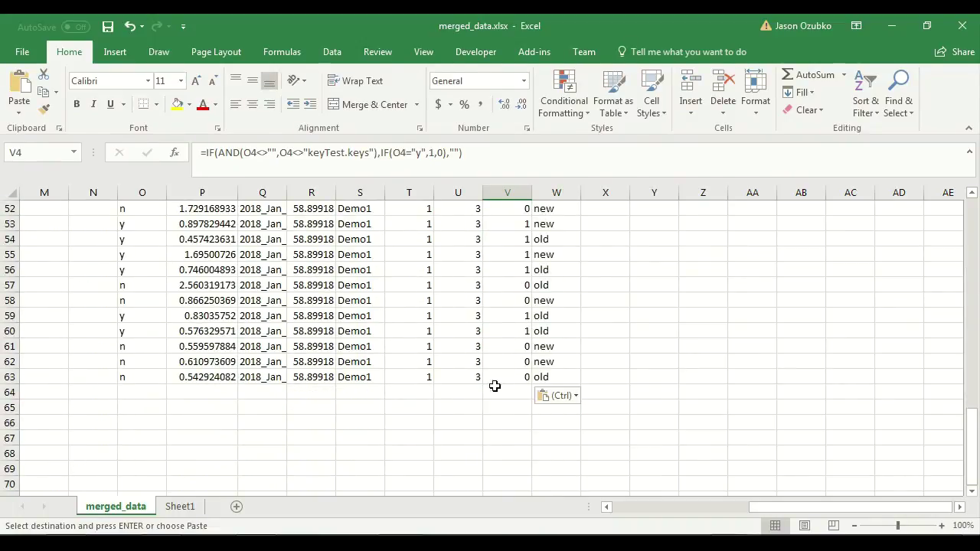
{"action": "scroll", "coordinate": [509, 336], "scroll_direction": "up", "scroll_amount": 17}
- Change the blank test in the W22 old_new formula to refer to V22 instead of O22
{"action": "scroll", "coordinate": [513, 305], "scroll_direction": "down", "scroll_amount": 4}
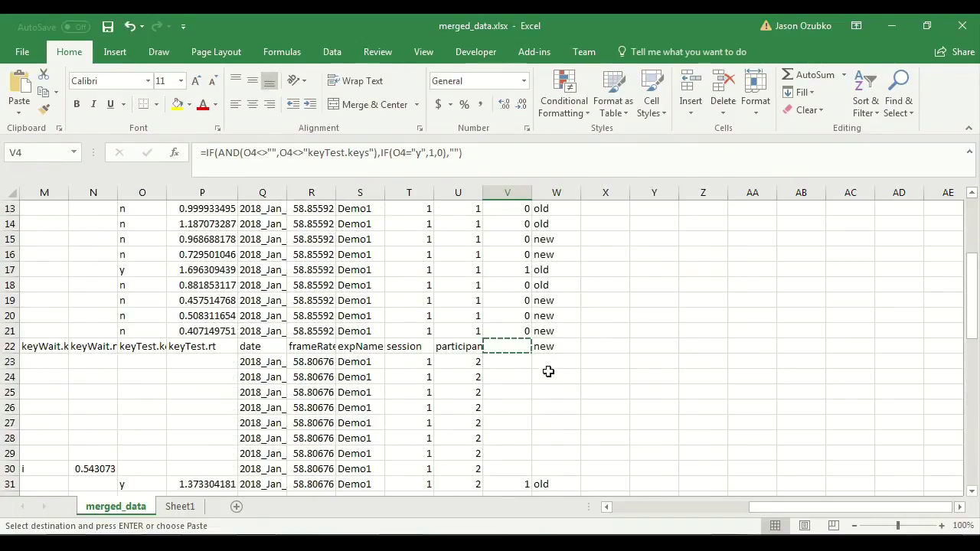
{"action": "left_click", "coordinate": [546, 346]}
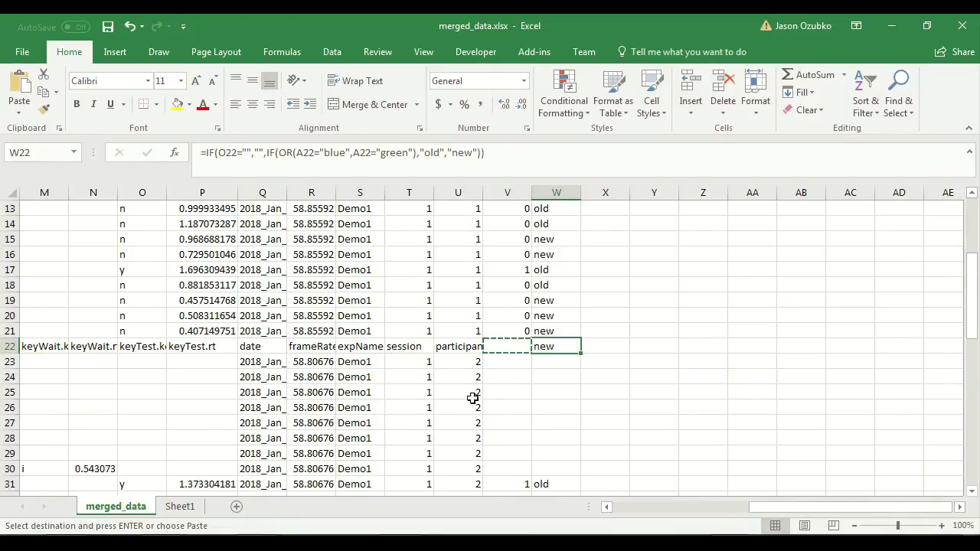
{"action": "key", "text": "ctrl+v"}
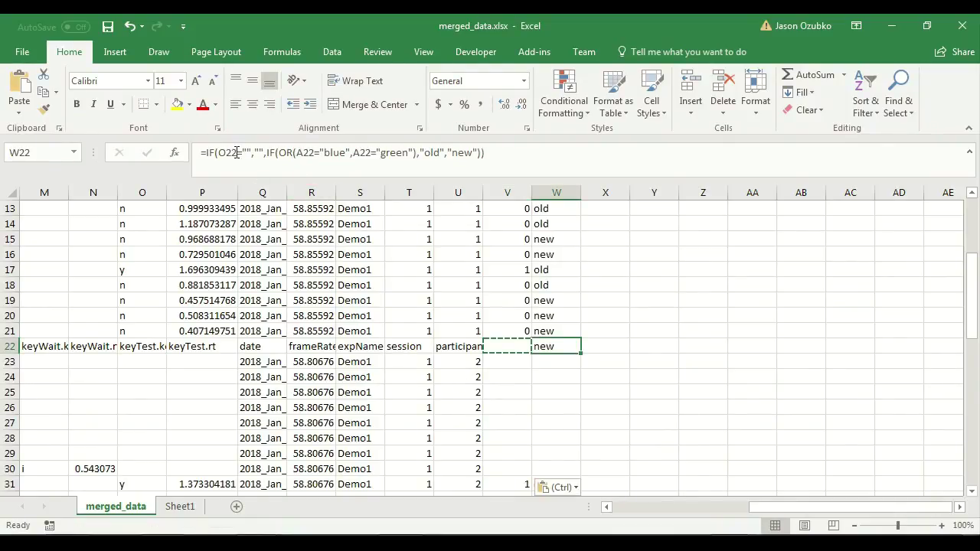
{"action": "left_click", "coordinate": [237, 152]}
{"action": "left_click_drag", "start_coordinate": [138, 346], "coordinate": [519, 357]}
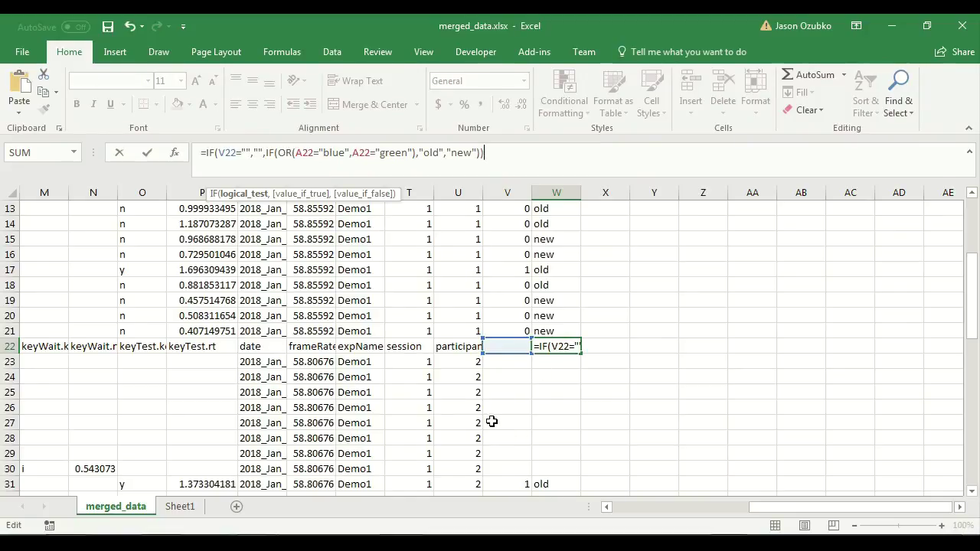
{"action": "key", "text": "Return"}
- Copy the W22 formula over all old_new cells from W2 to W63 and check the repeated header rows 22 and 43
{"action": "left_click", "coordinate": [564, 348]}
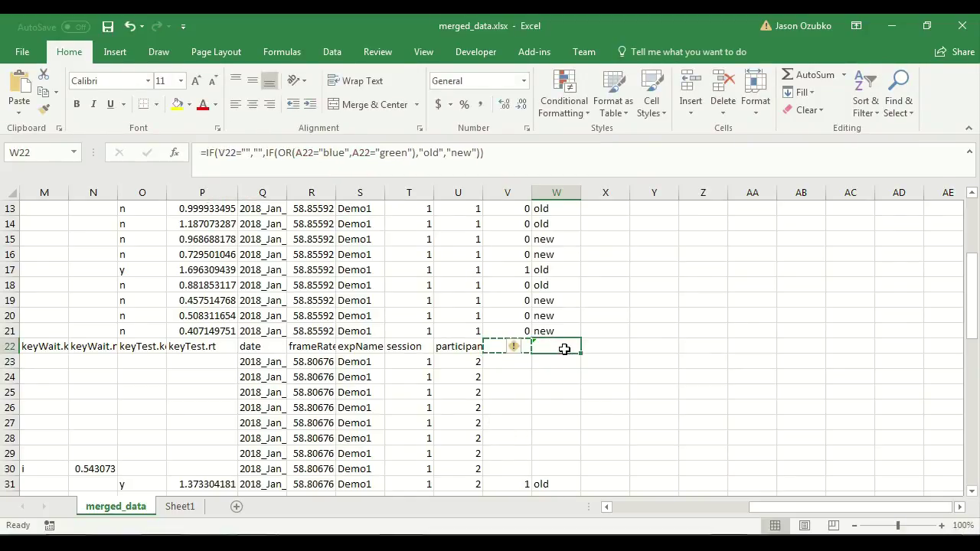
{"action": "key", "text": "ctrl+c"}
{"action": "scroll", "coordinate": [565, 348], "scroll_direction": "up", "scroll_amount": 4}
{"action": "left_click", "coordinate": [565, 222]}
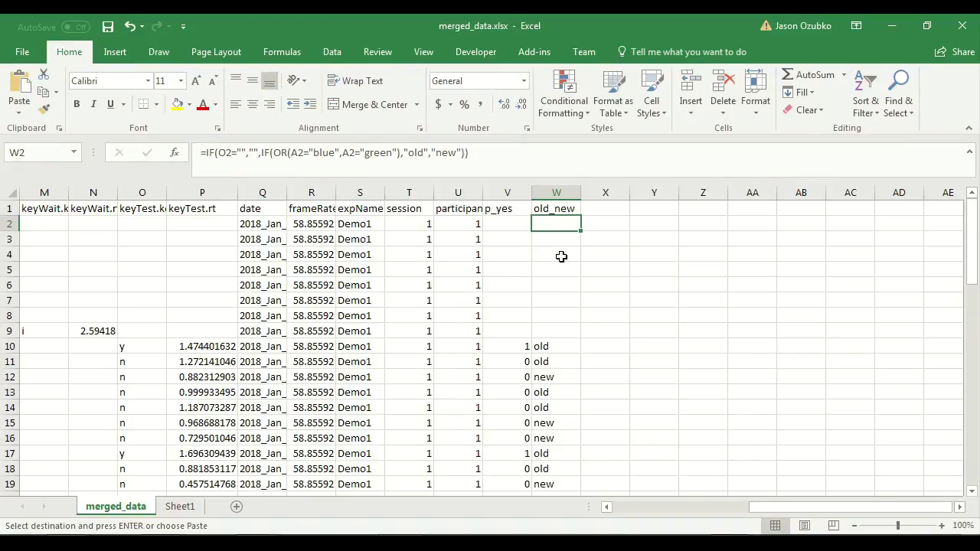
{"action": "scroll", "coordinate": [568, 365], "scroll_direction": "down", "scroll_amount": 10}
{"action": "scroll", "coordinate": [568, 365], "scroll_direction": "down", "scroll_amount": 7}
{"action": "left_click", "coordinate": [553, 376], "text": "shift"}
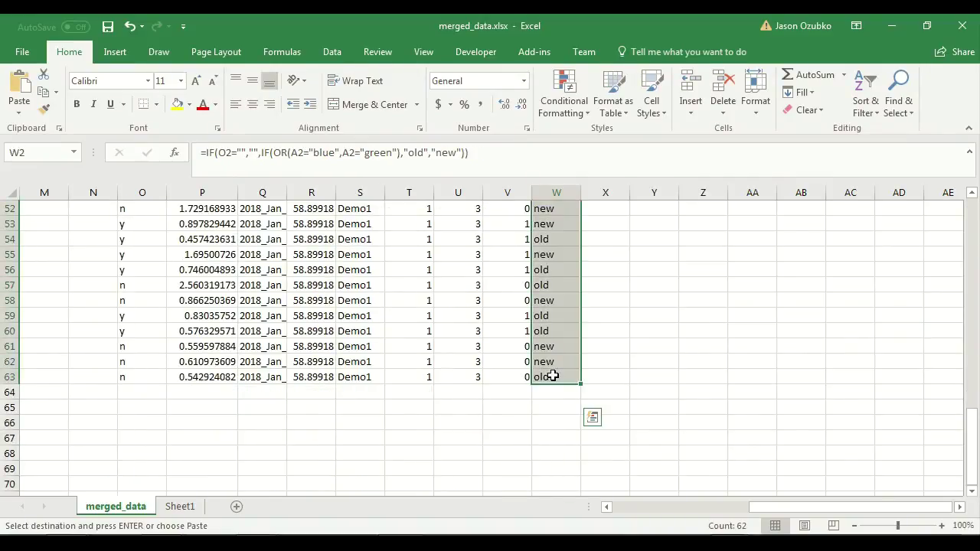
{"action": "key", "text": "ctrl+v"}
{"action": "left_click", "coordinate": [573, 298]}
{"action": "scroll", "coordinate": [573, 295], "scroll_direction": "down", "scroll_amount": 4}
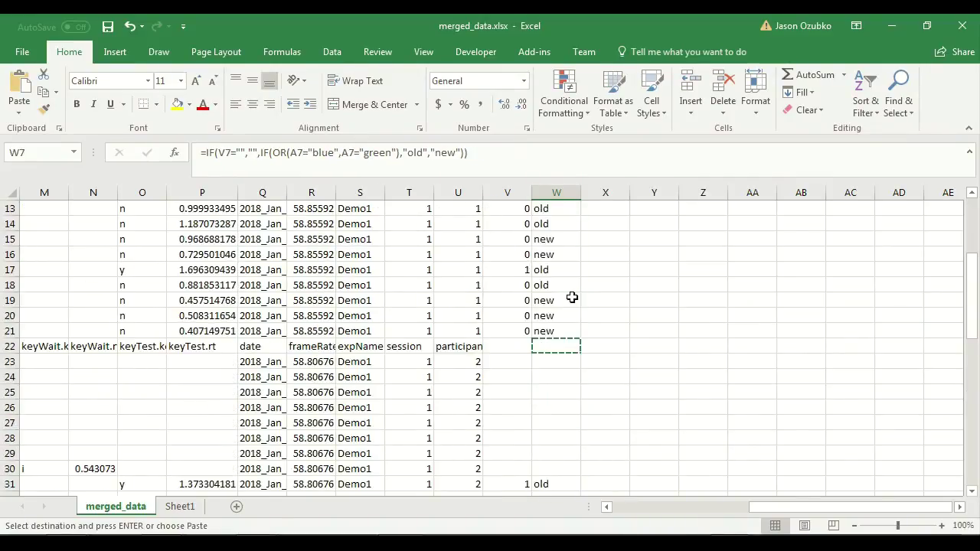
{"action": "left_click", "coordinate": [586, 356]}
{"action": "scroll", "coordinate": [586, 353], "scroll_direction": "down", "scroll_amount": 9}
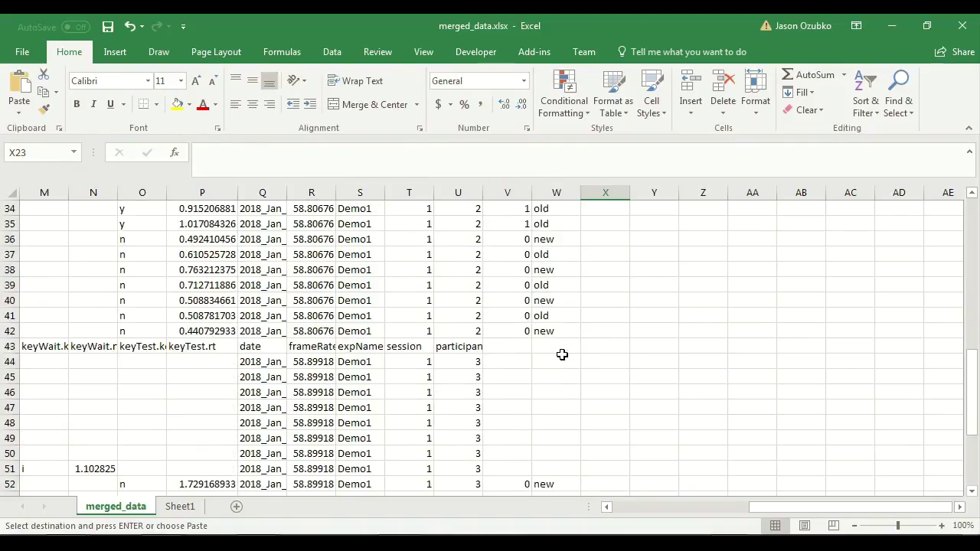
{"action": "scroll", "coordinate": [561, 354], "scroll_direction": "down", "scroll_amount": 2}
- Refresh the pivot table on Sheet1 so it uses the corrected p_yes and old_new formulas
{"action": "left_click", "coordinate": [181, 506]}
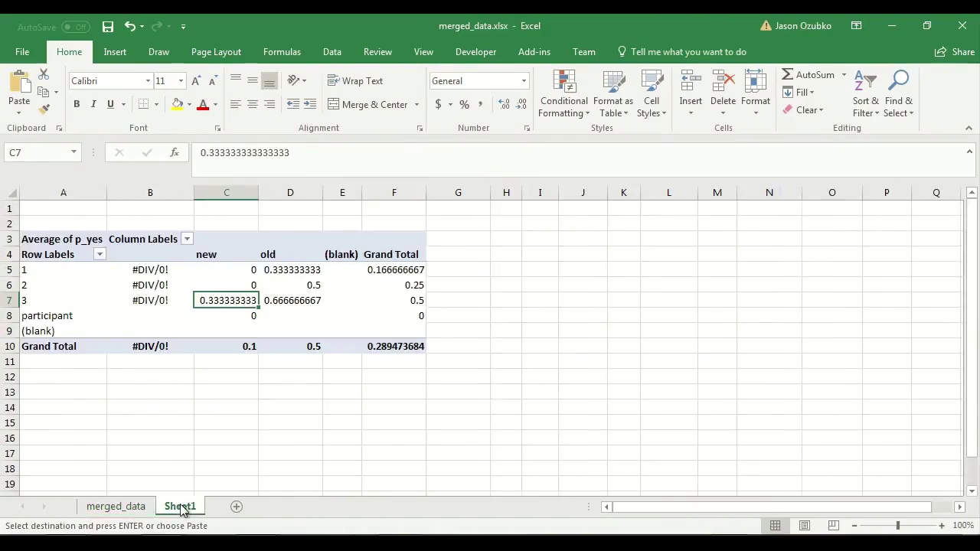
{"action": "left_click", "coordinate": [10, 315]}
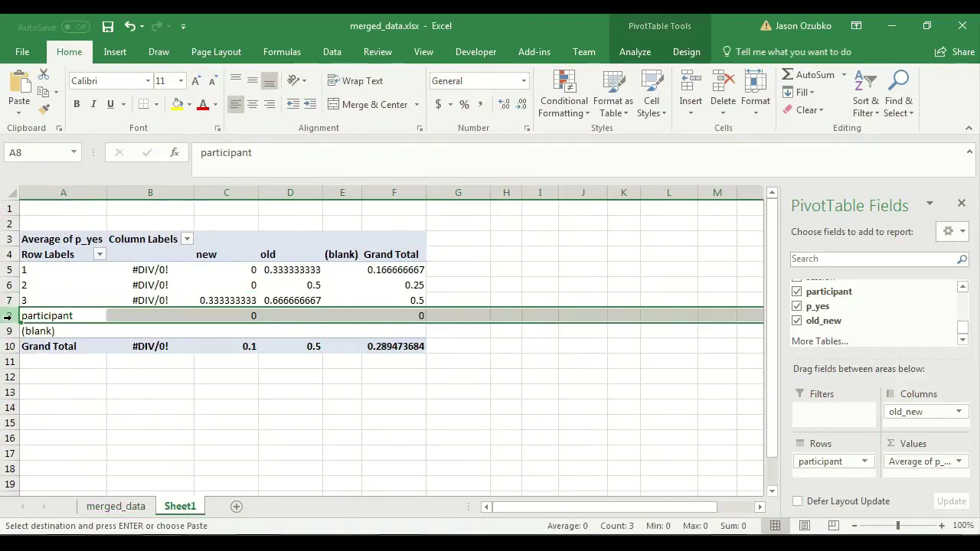
{"action": "left_click", "coordinate": [636, 52]}
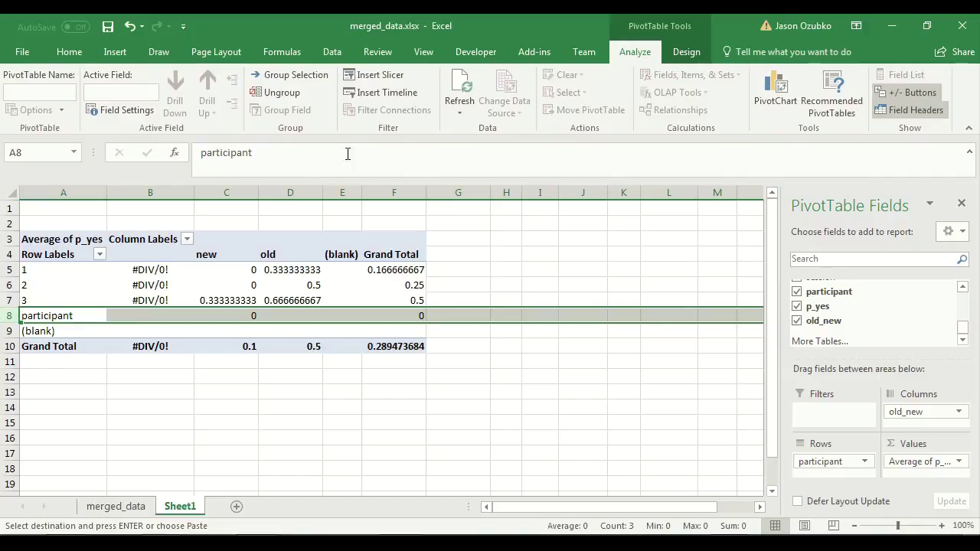
{"action": "left_click", "coordinate": [474, 86]}
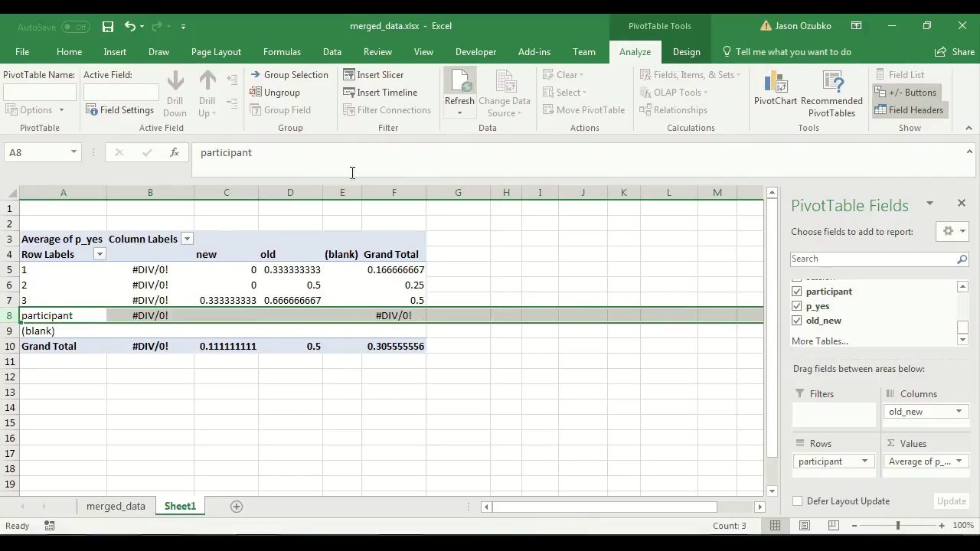
- Examine the new-item averages and their grand total in the refreshed pivot table
{"action": "left_click_drag", "start_coordinate": [229, 269], "coordinate": [217, 348]}
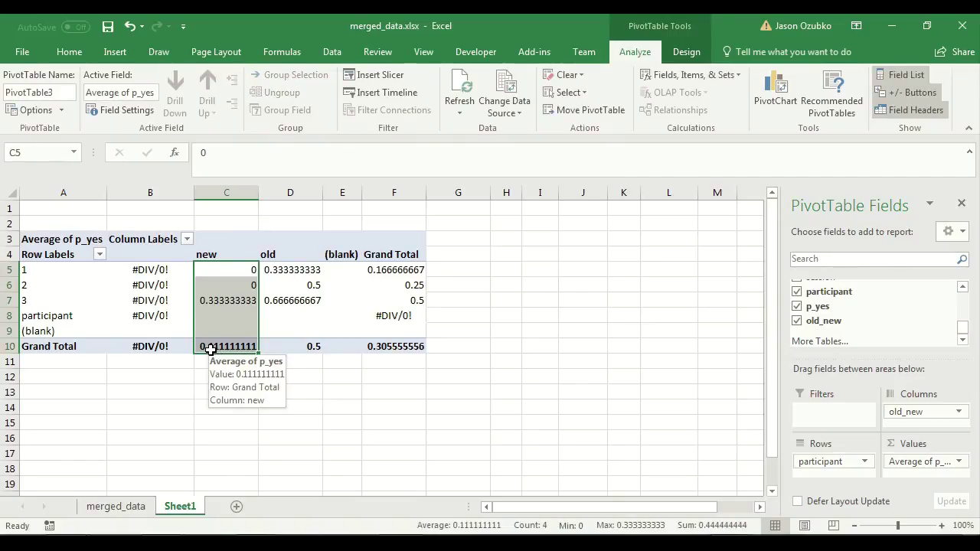
{"action": "left_click", "coordinate": [218, 348]}
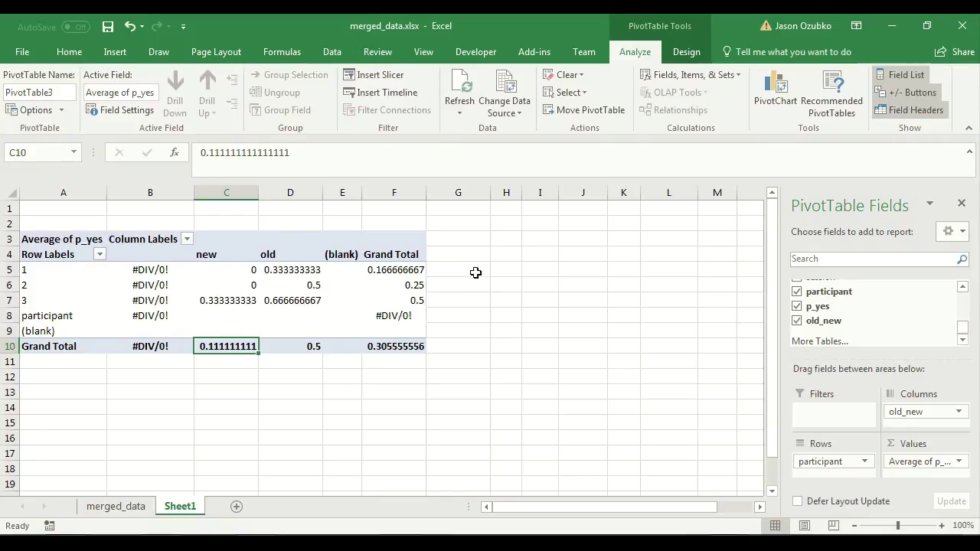
{"action": "left_click", "coordinate": [502, 255]}
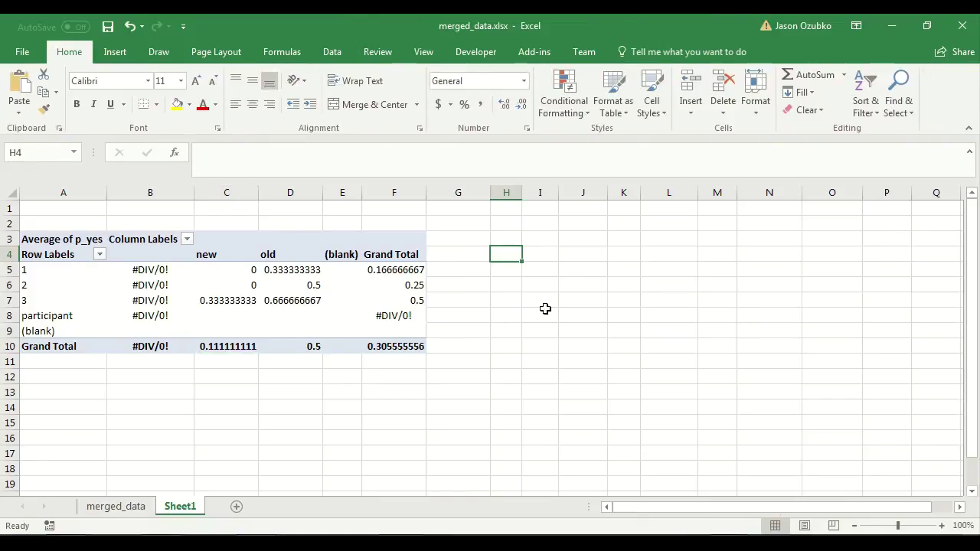
{"action": "left_click", "coordinate": [405, 381]}
{"action": "left_click", "coordinate": [543, 255]}
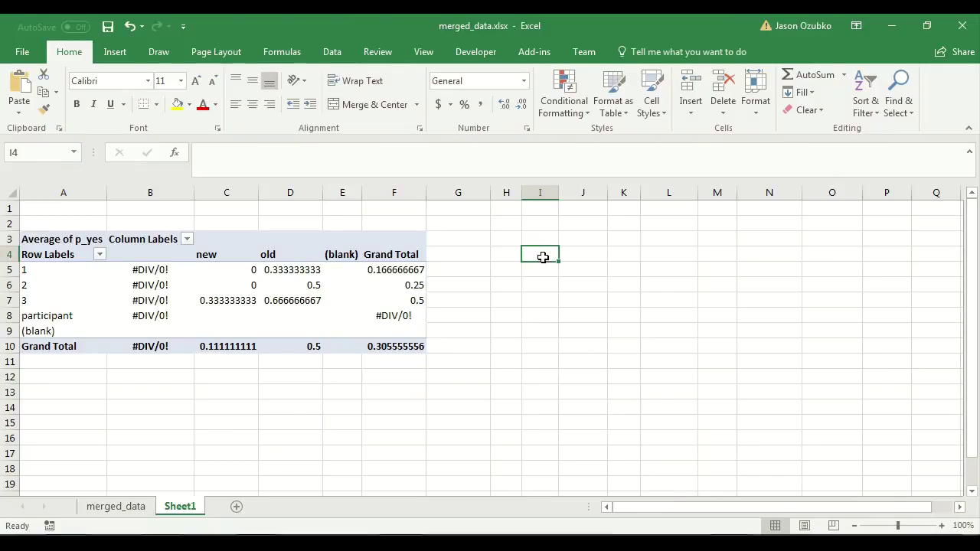